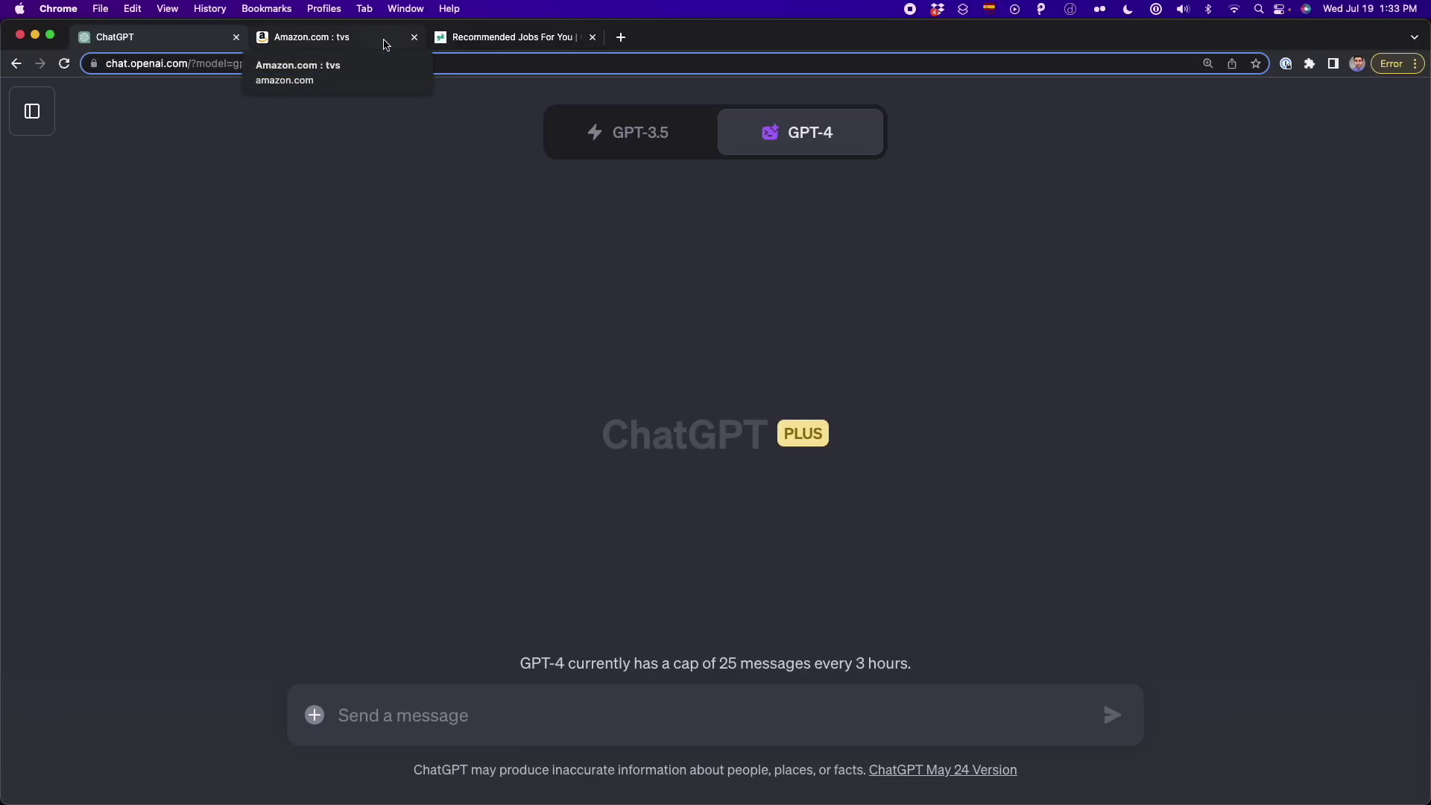
# Step: Save the Amazon search results page for tvs as a complete webpage named Amazon.com _ tvs.html
pyautogui.click(385, 45)
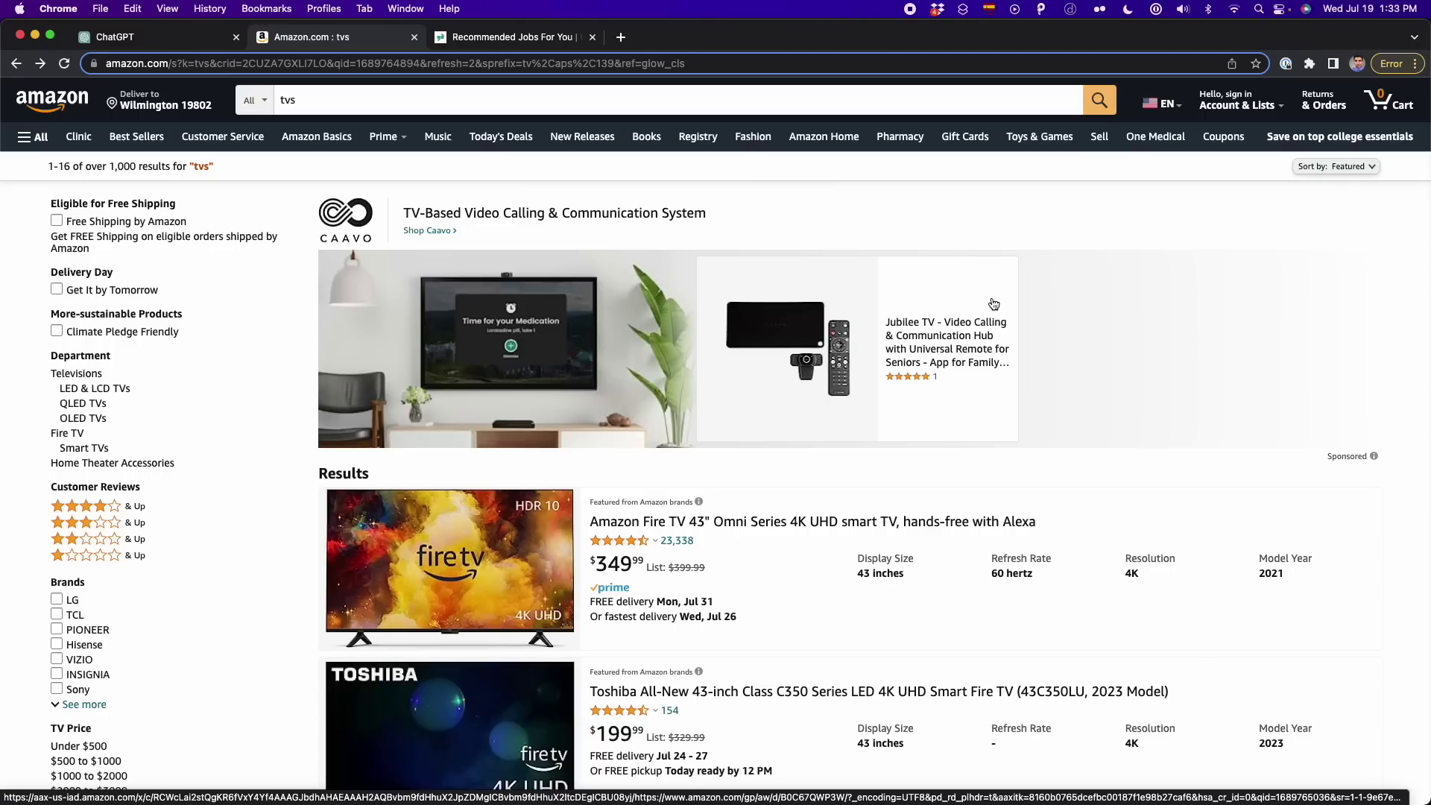
pyautogui.press('super+s')
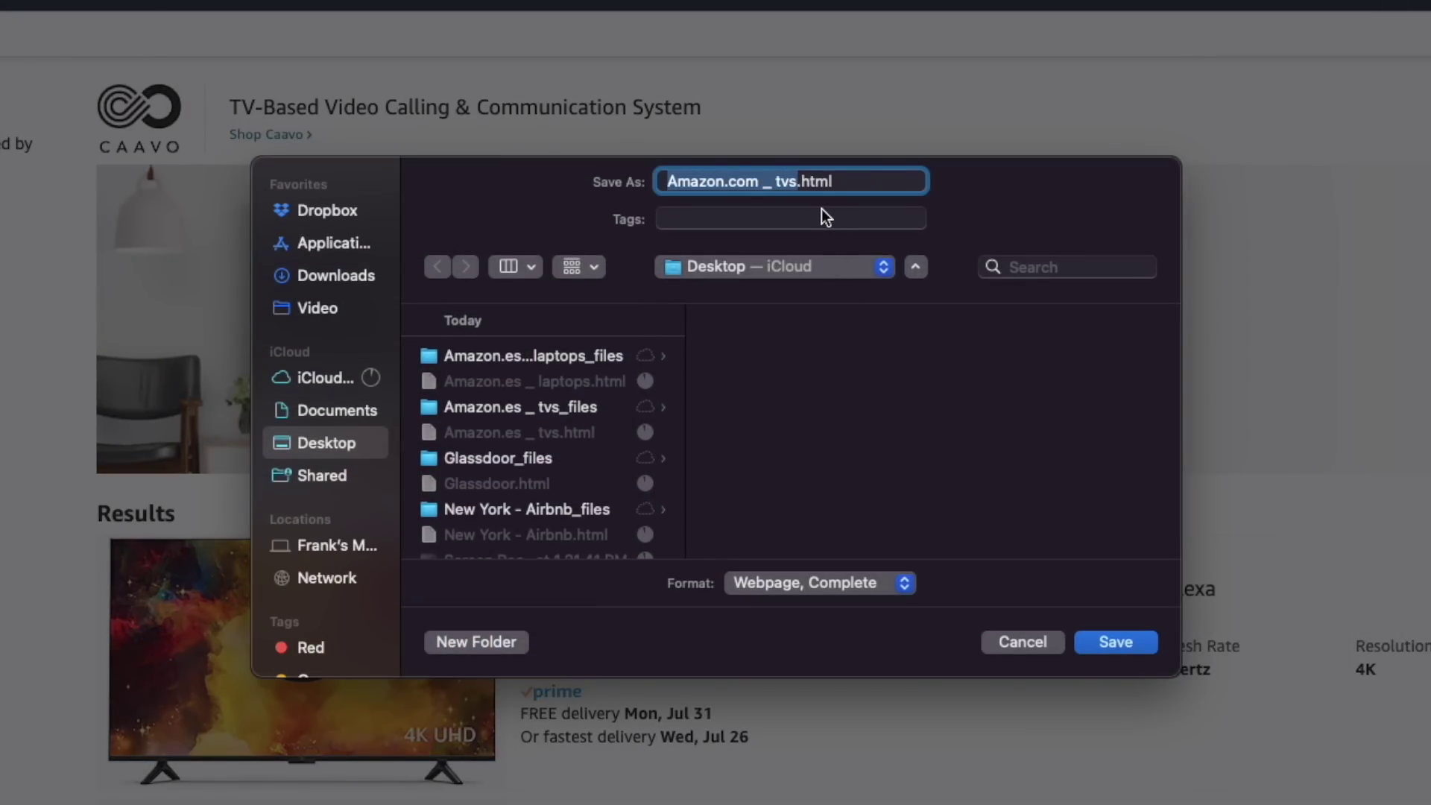
pyautogui.press('Right')
pyautogui.hotkey('shift', 'Left')
pyautogui.hotkey('shift', 'Left')
pyautogui.hotkey('shift', 'Left')
pyautogui.press('Right')
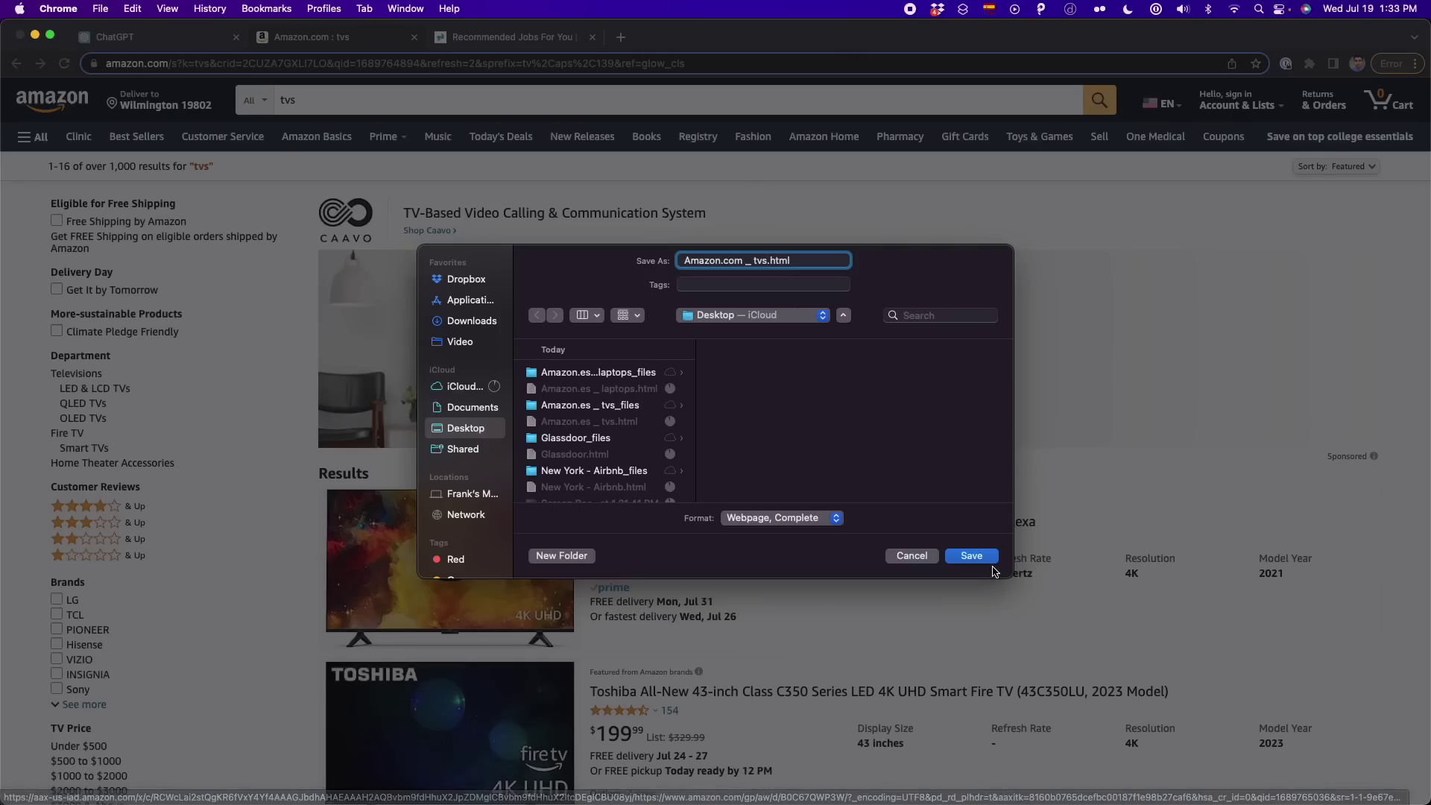
pyautogui.click(1088, 643)
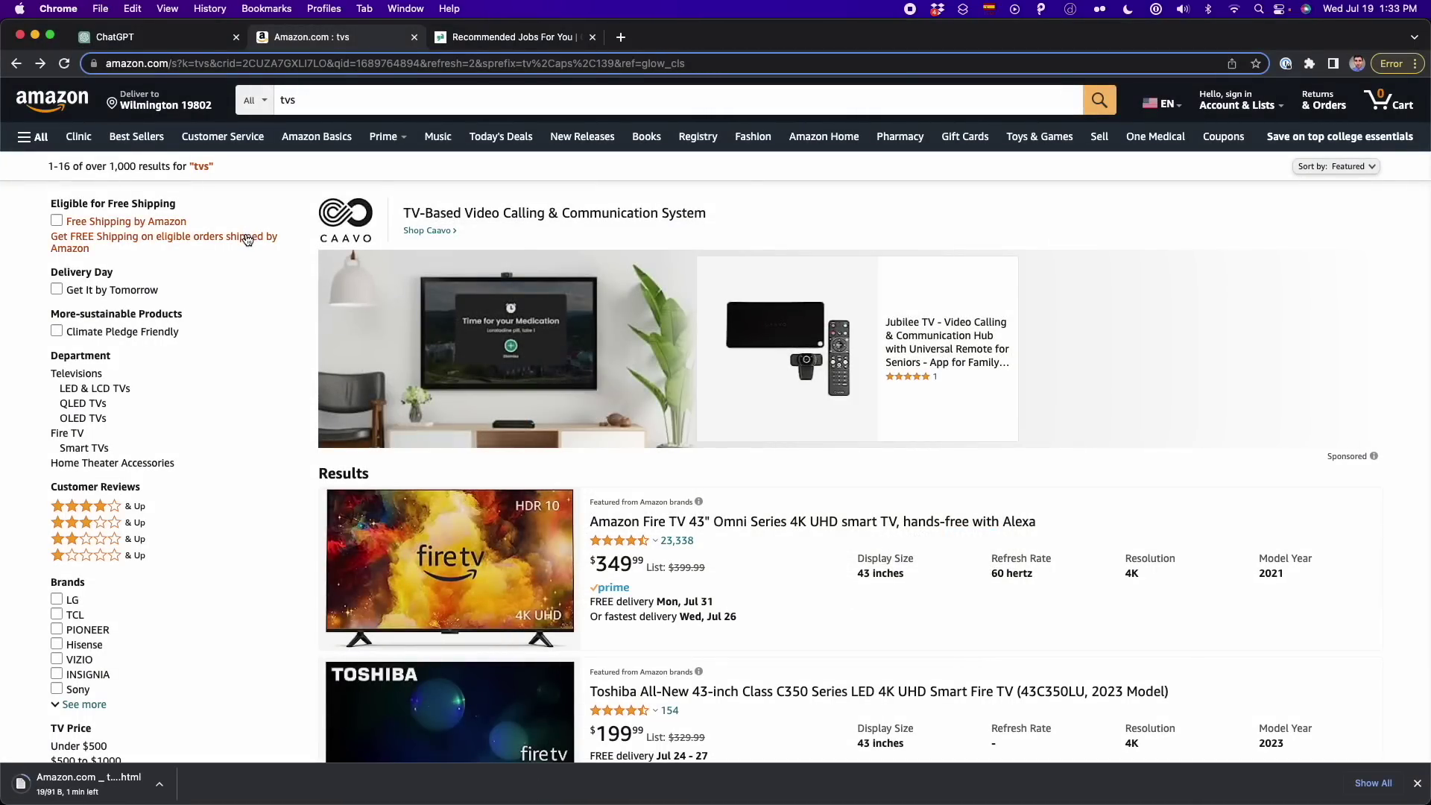
# Step: Switch to ChatGPT and choose Code Interpreter as the GPT-4 mode
pyautogui.click(176, 39)
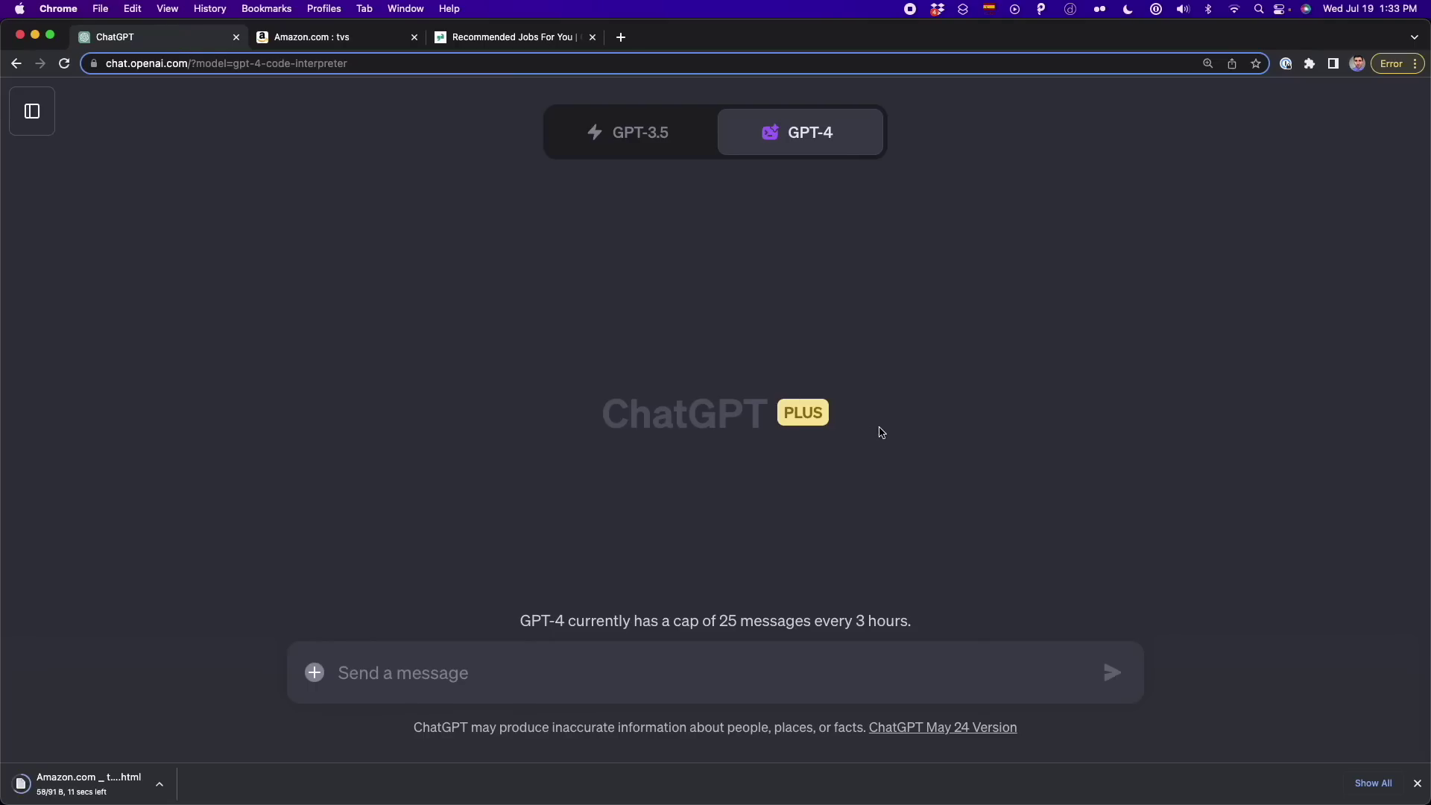
pyautogui.moveTo(801, 134)
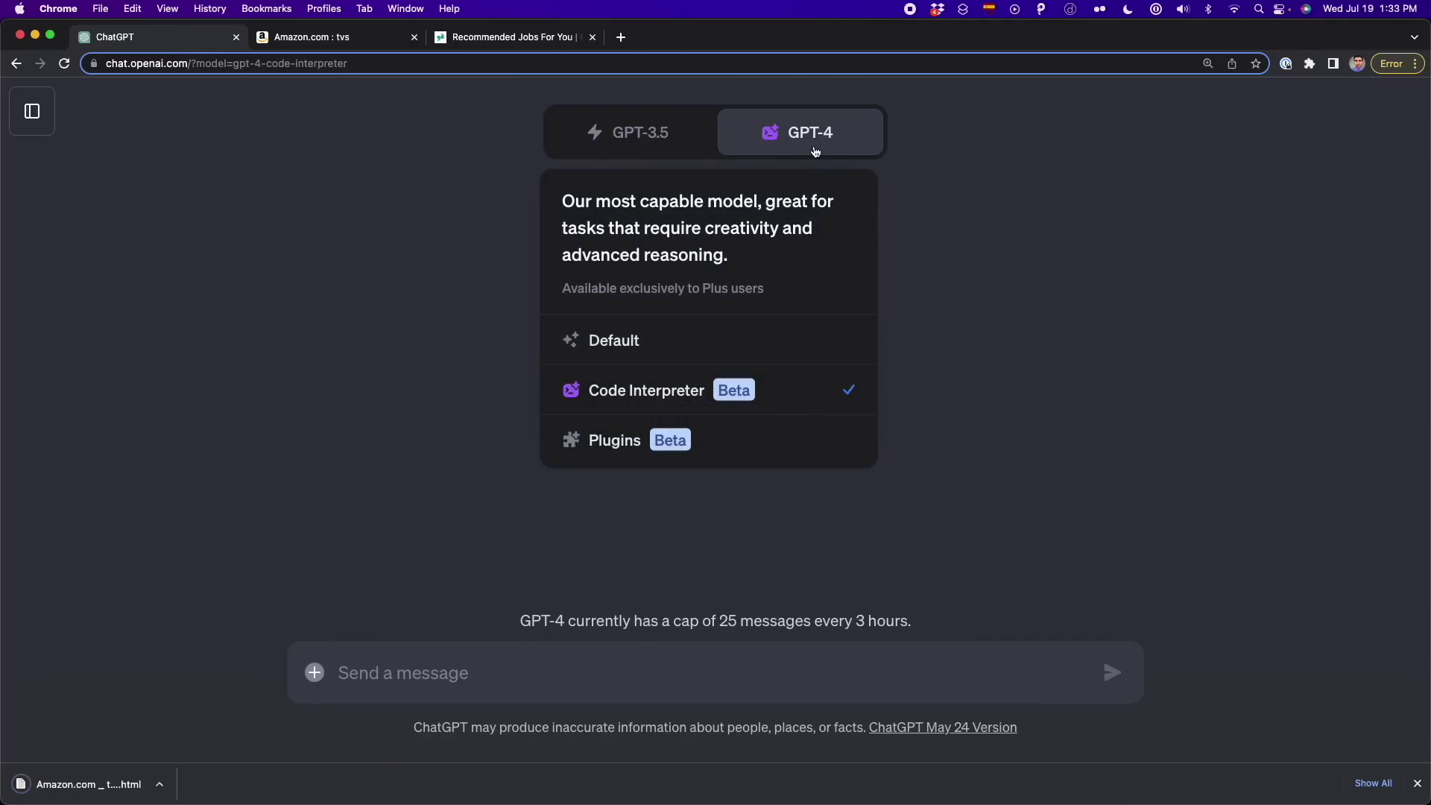
pyautogui.click(706, 387)
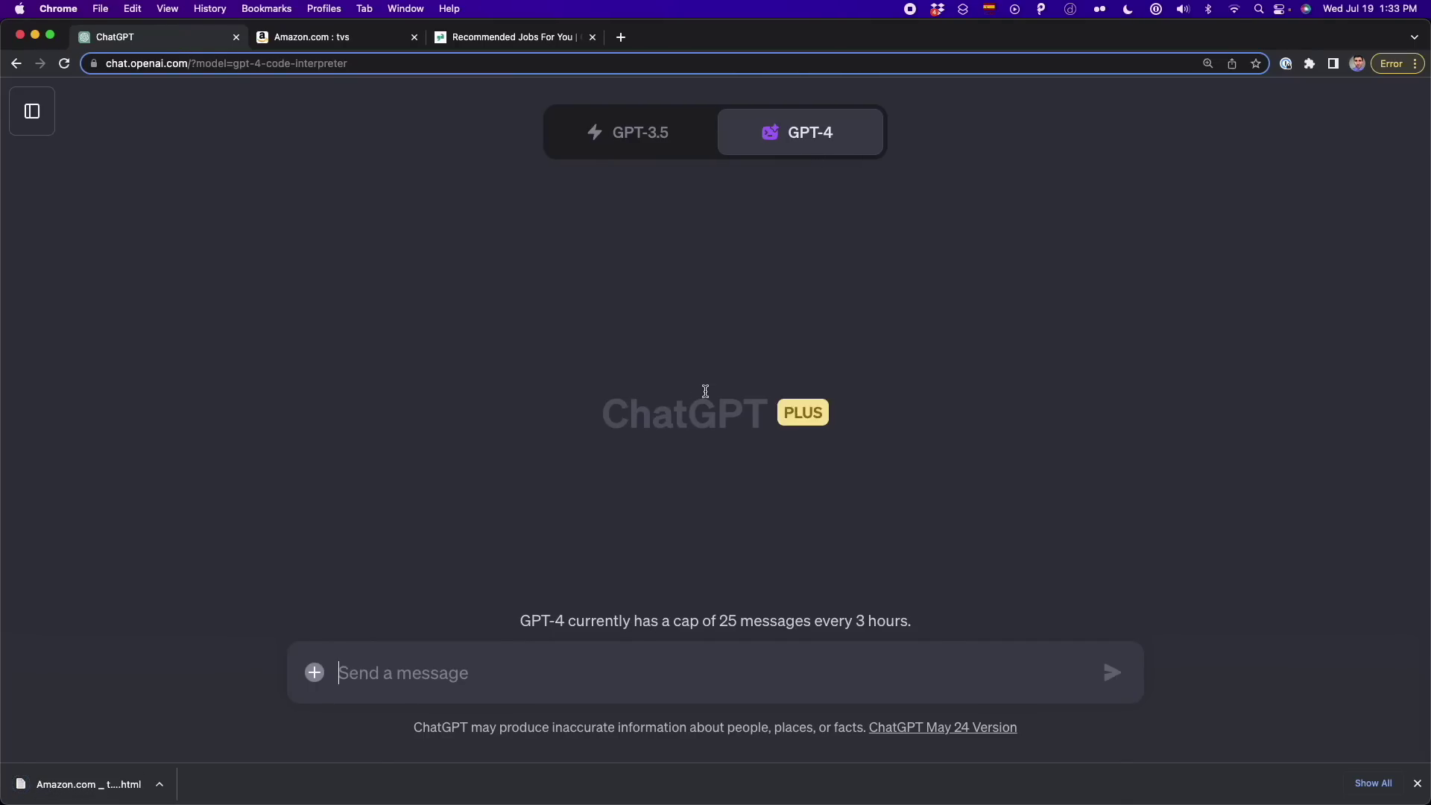
# Step: Preview the saved Amazon.com _ tvs.html file from the Video folder and attach it to the message
pyautogui.click(314, 673)
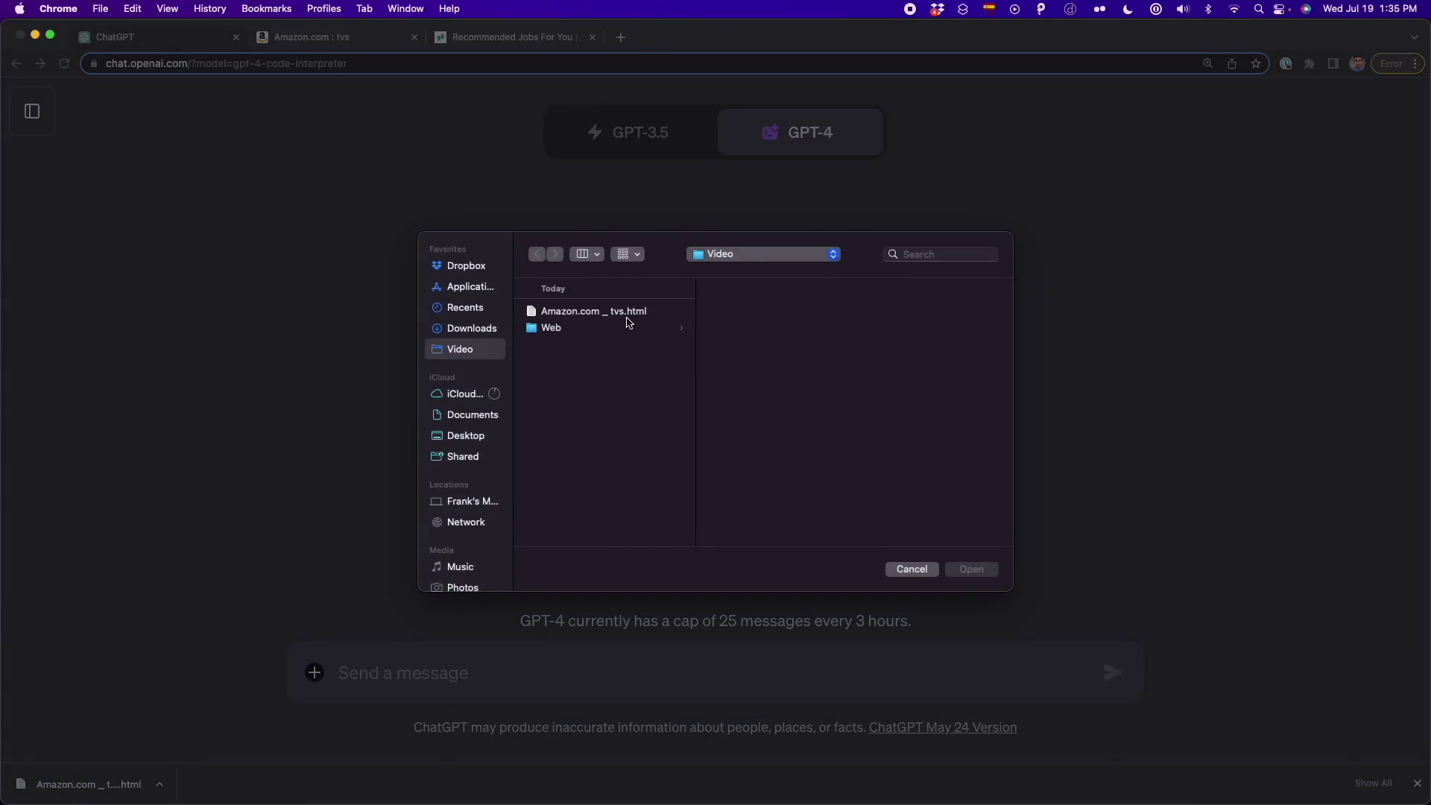
pyautogui.click(625, 312)
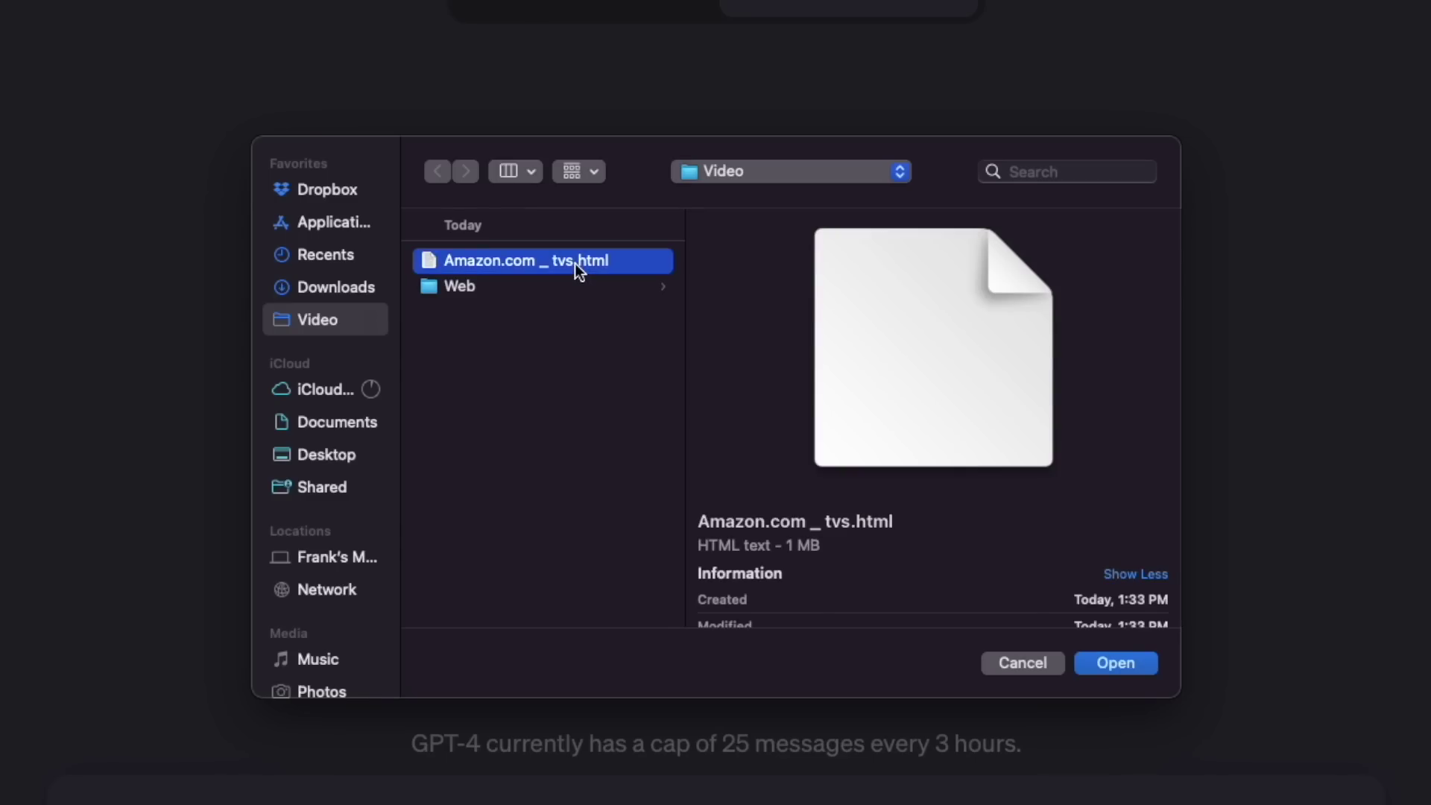
pyautogui.press('space')
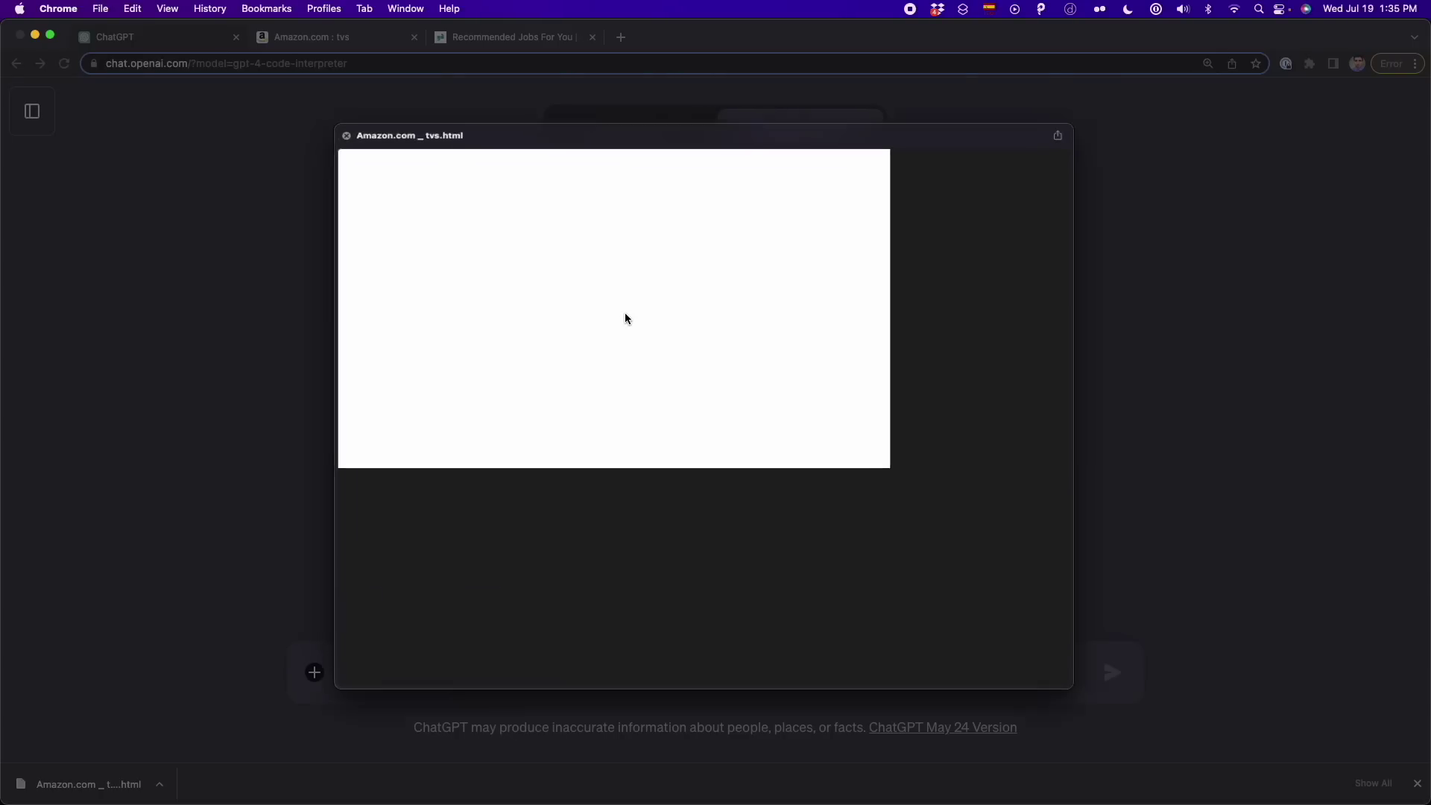
pyautogui.scroll(-2, 575, 269)
pyautogui.scroll(-20, 625, 313)
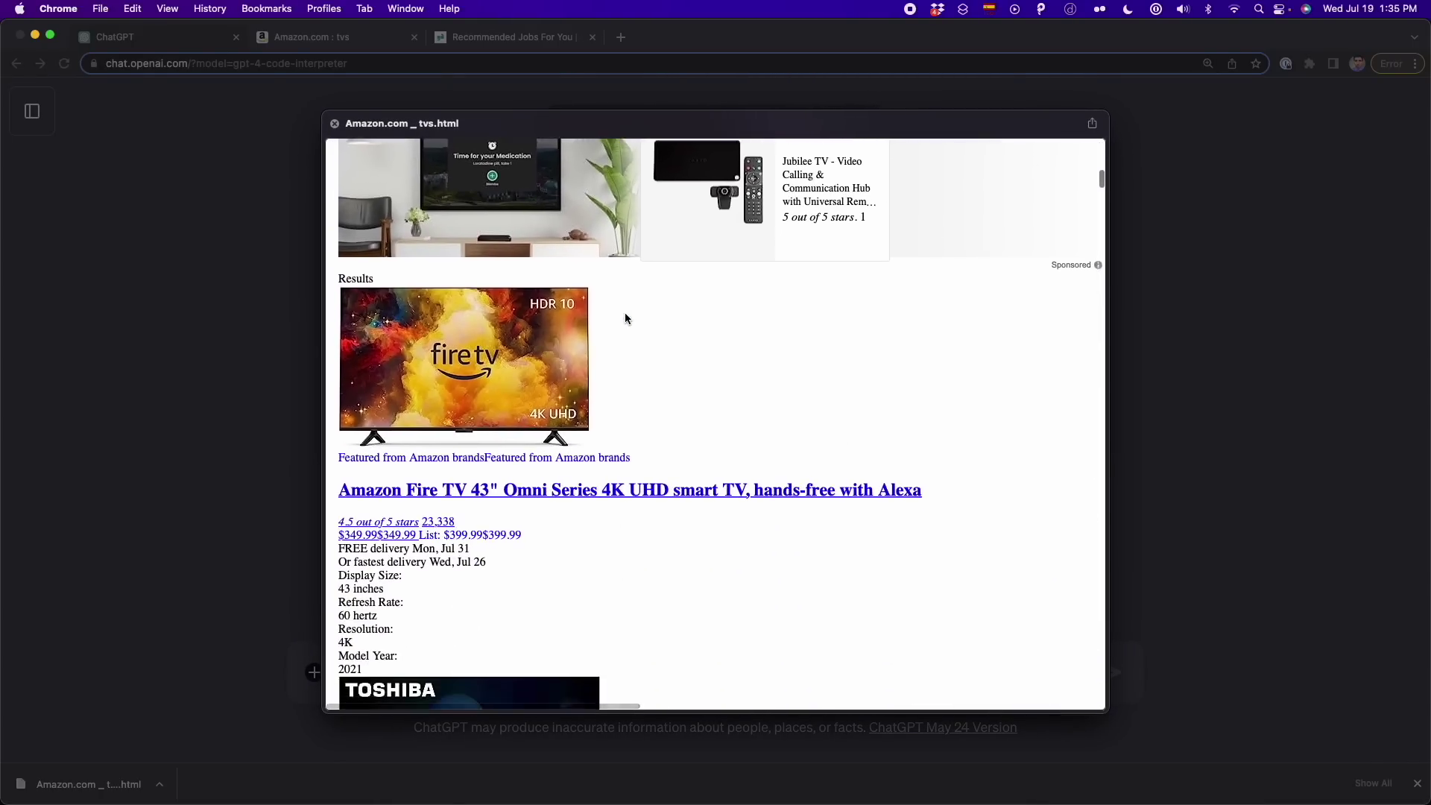
pyautogui.scroll(-8, 624, 319)
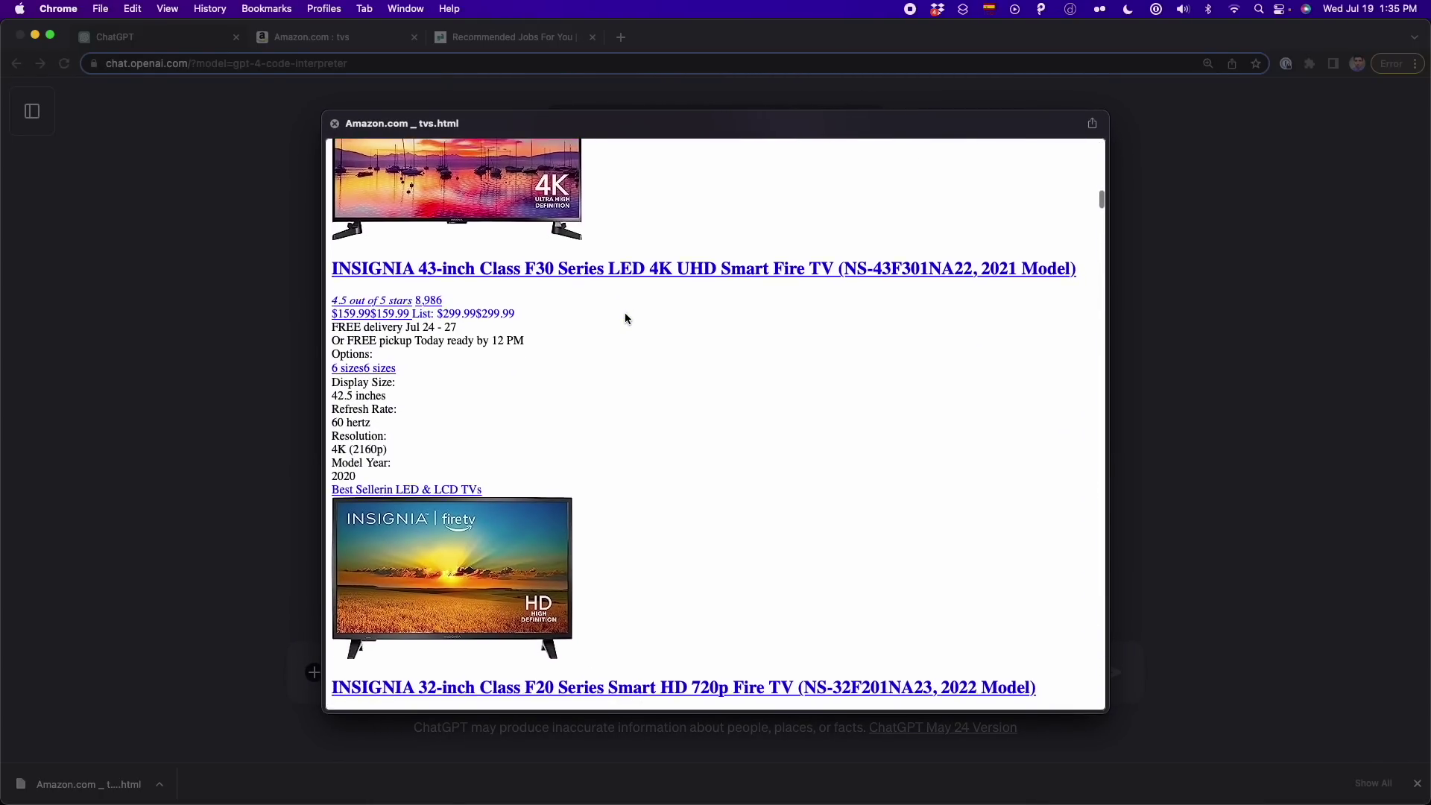
pyautogui.click(335, 124)
pyautogui.press('Return')
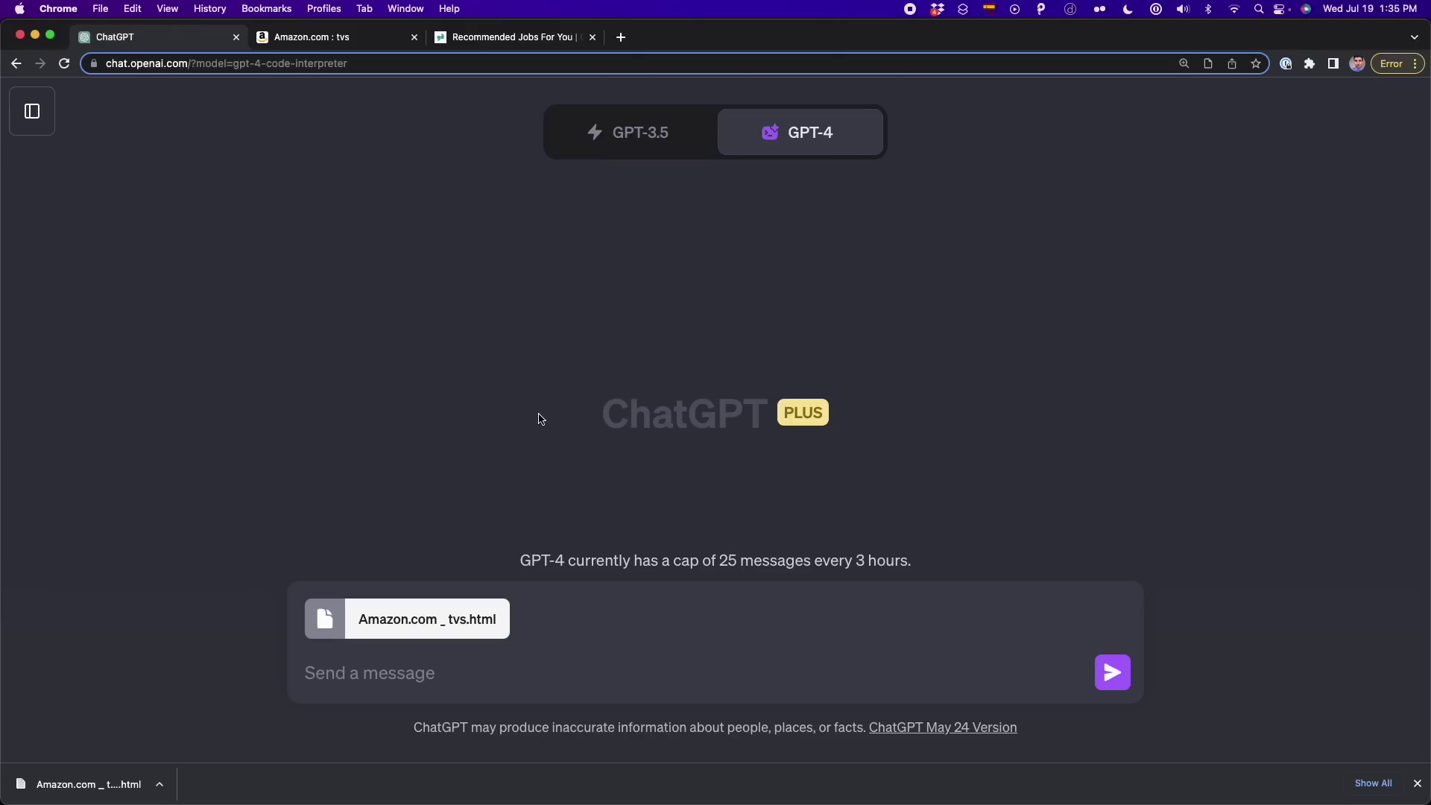
# Step: Write a prompt asking to extract the product name and price from the HTML file, put the data on a table and export it to CSV
pyautogui.write('From the HTML file, extract the name of product and price. Put the data on a table and export it to a CSV file.')
pyautogui.moveTo(372, 673); pyautogui.dragTo(739, 663)
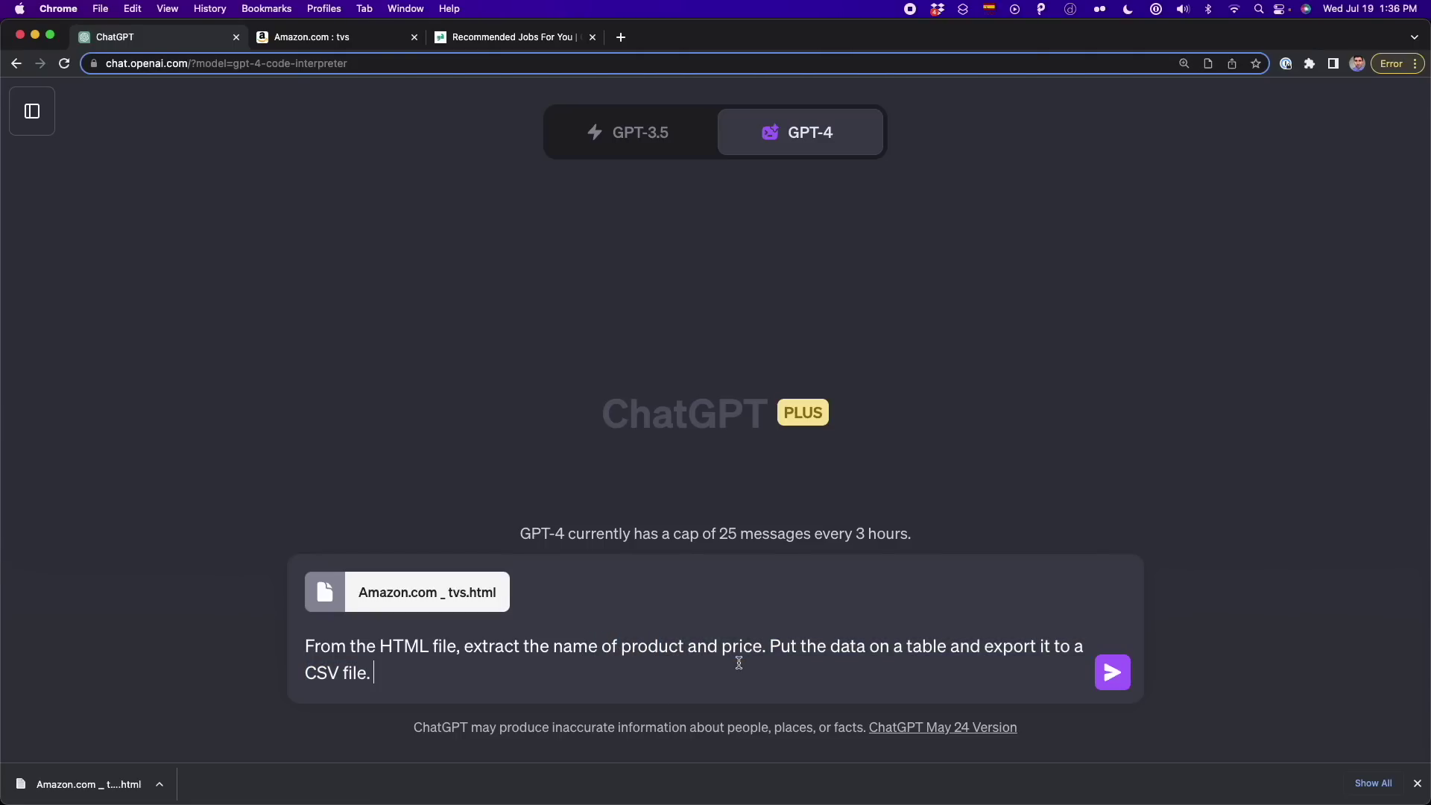
# Step: On the Amazon results page, inspect the HTML element of the product name "Amazon Fire TV 43" Omni Series 4K UHD smart TV, hands-free with Alexa"
pyautogui.click(332, 37)
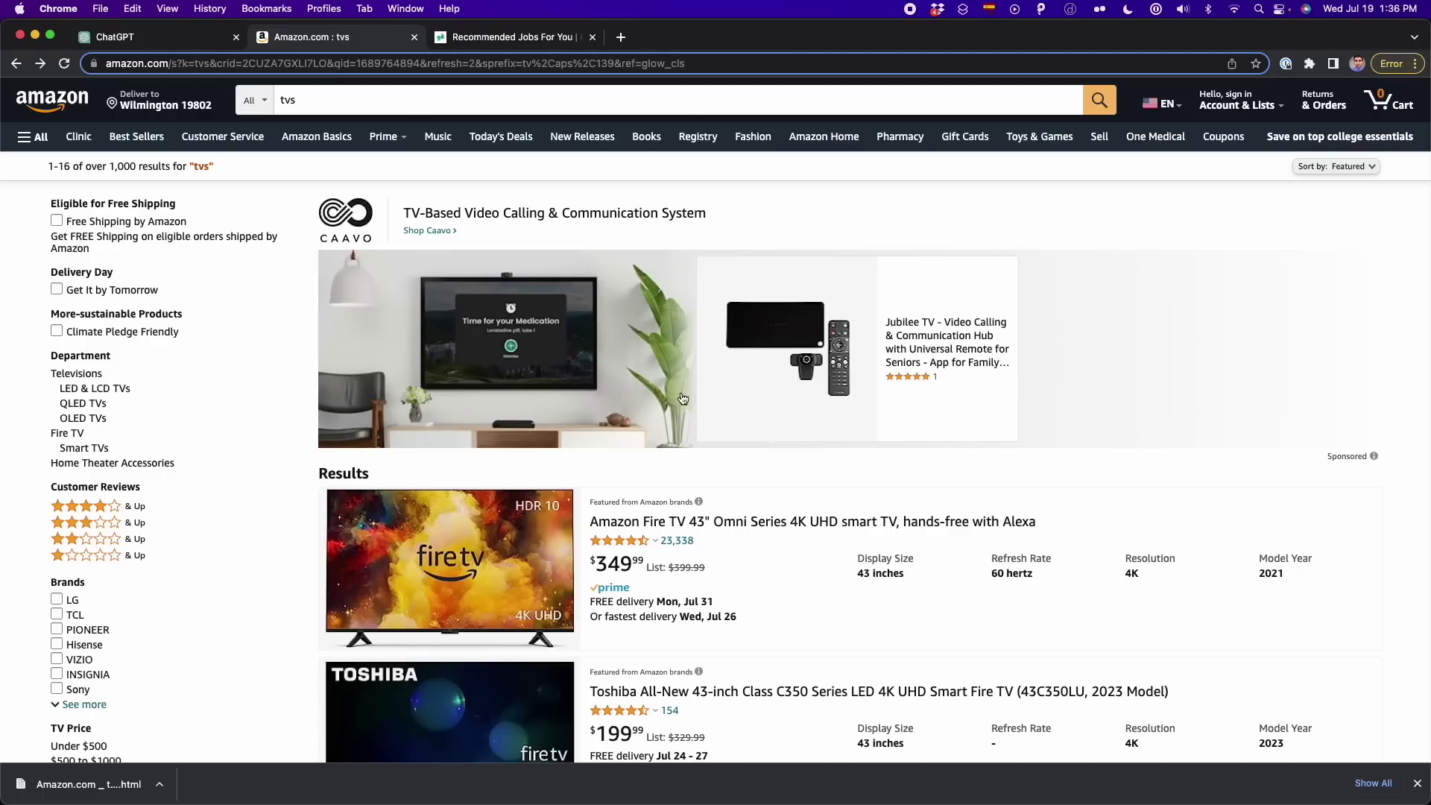
pyautogui.scroll(-3, 681, 398)
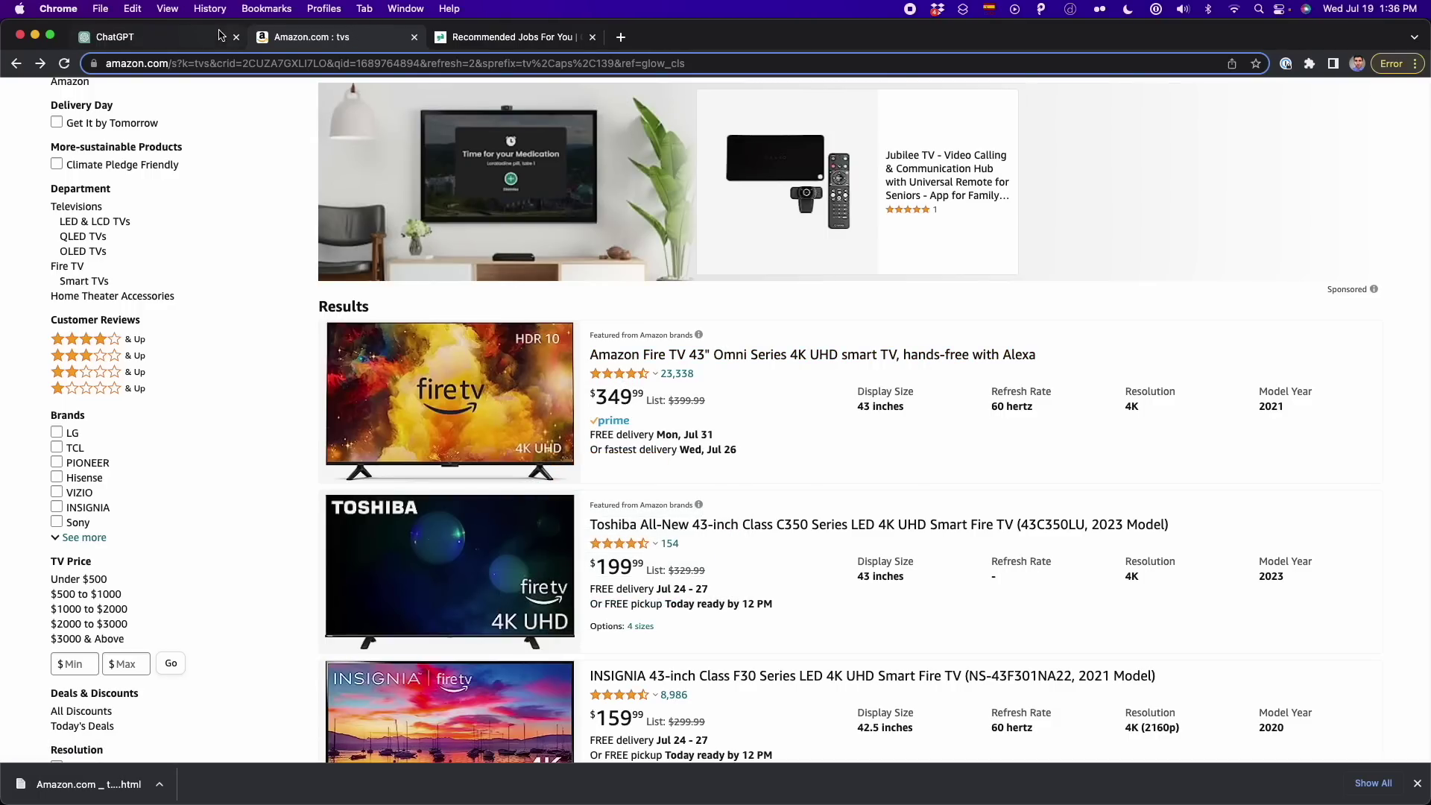
pyautogui.click(179, 37)
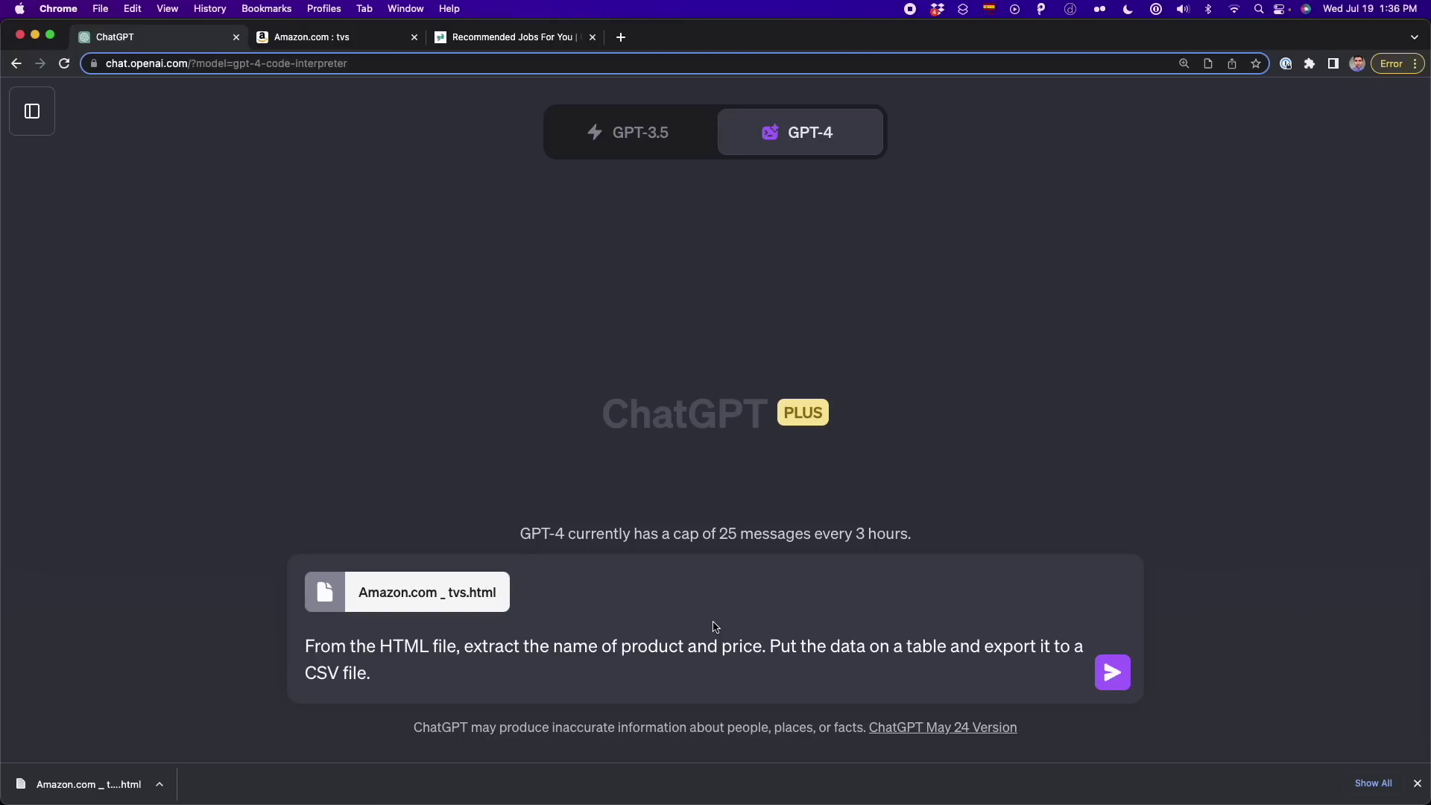
pyautogui.click(355, 48)
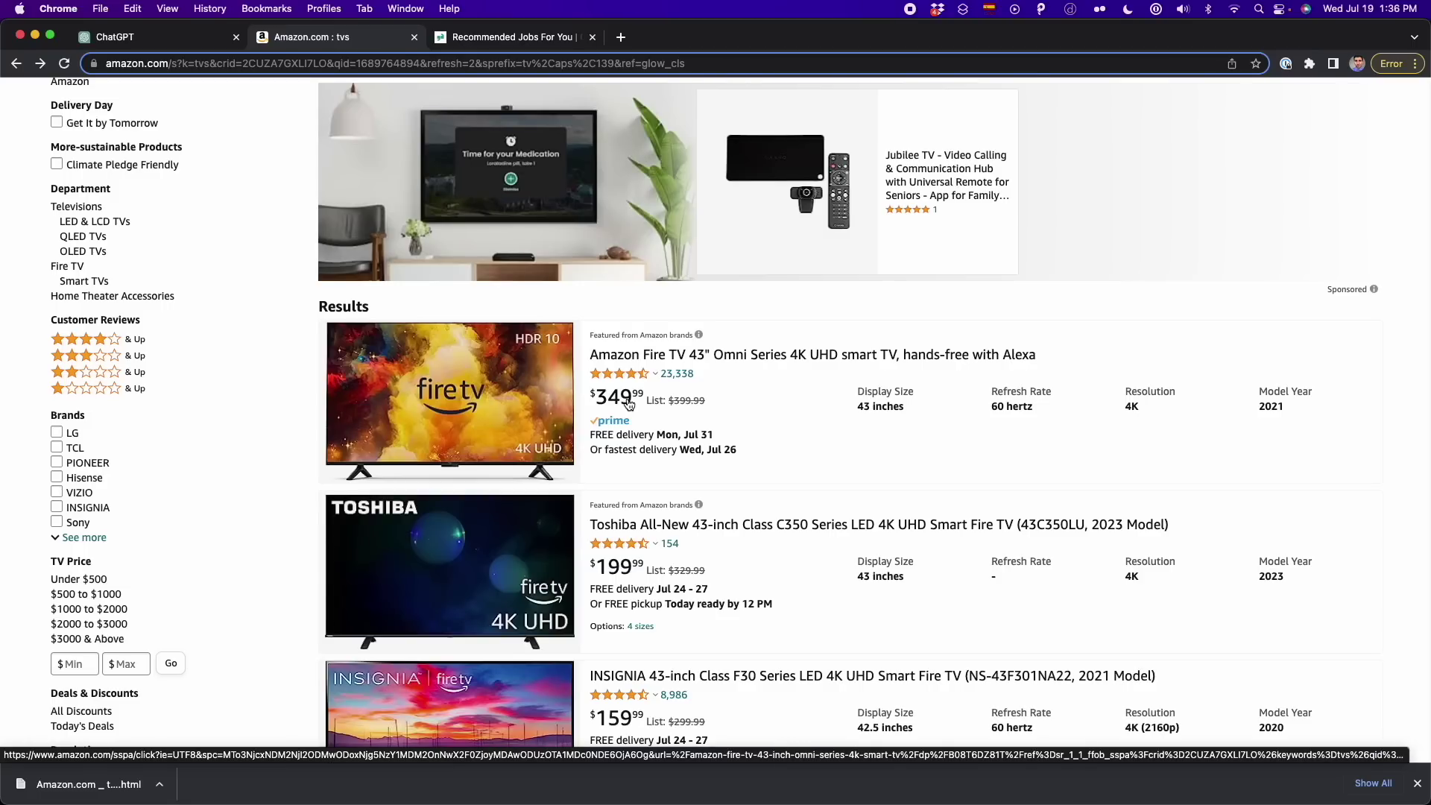
pyautogui.moveTo(590, 355); pyautogui.dragTo(777, 354)
pyautogui.rightClick(776, 353)
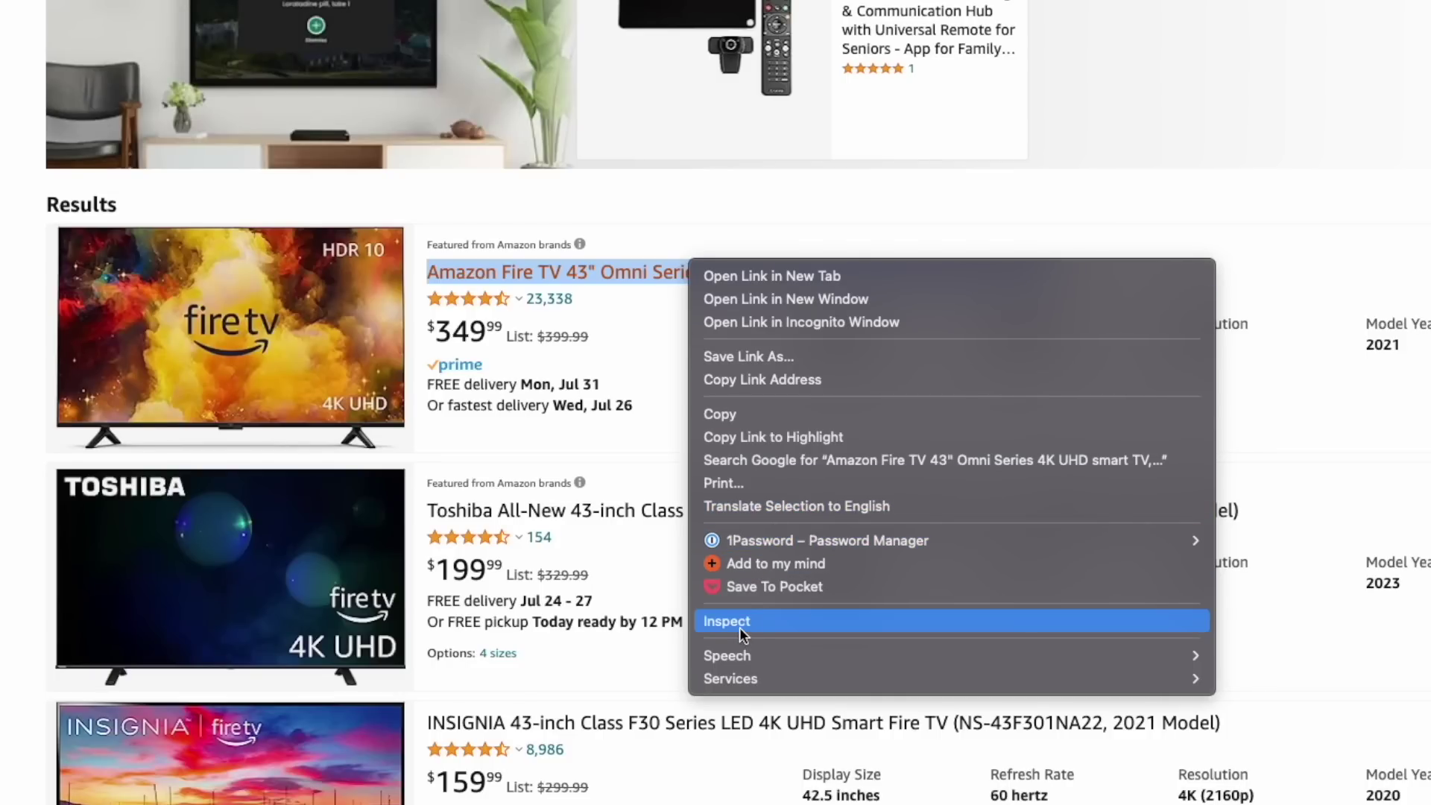
pyautogui.click(740, 622)
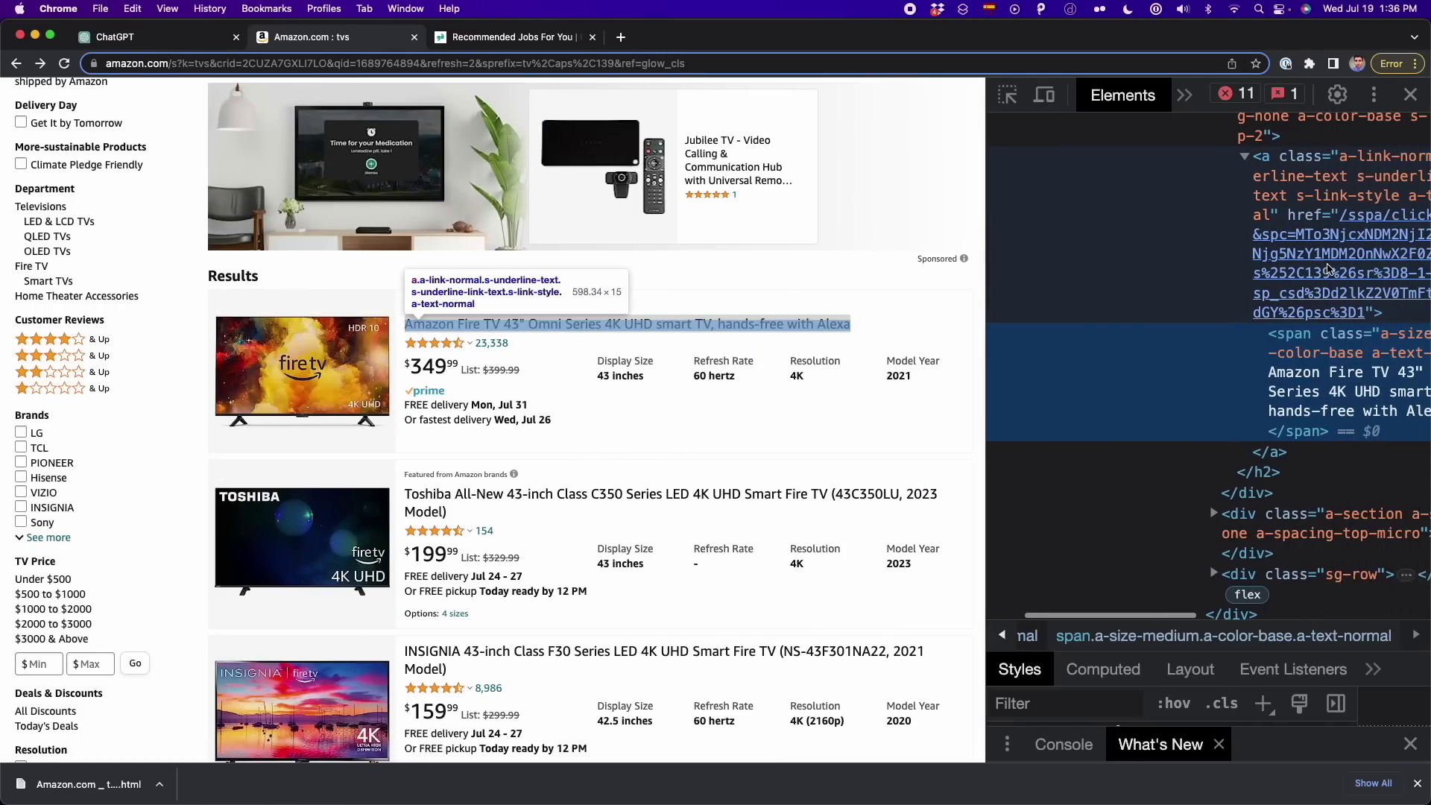
pyautogui.hscroll(3, 1329, 268)
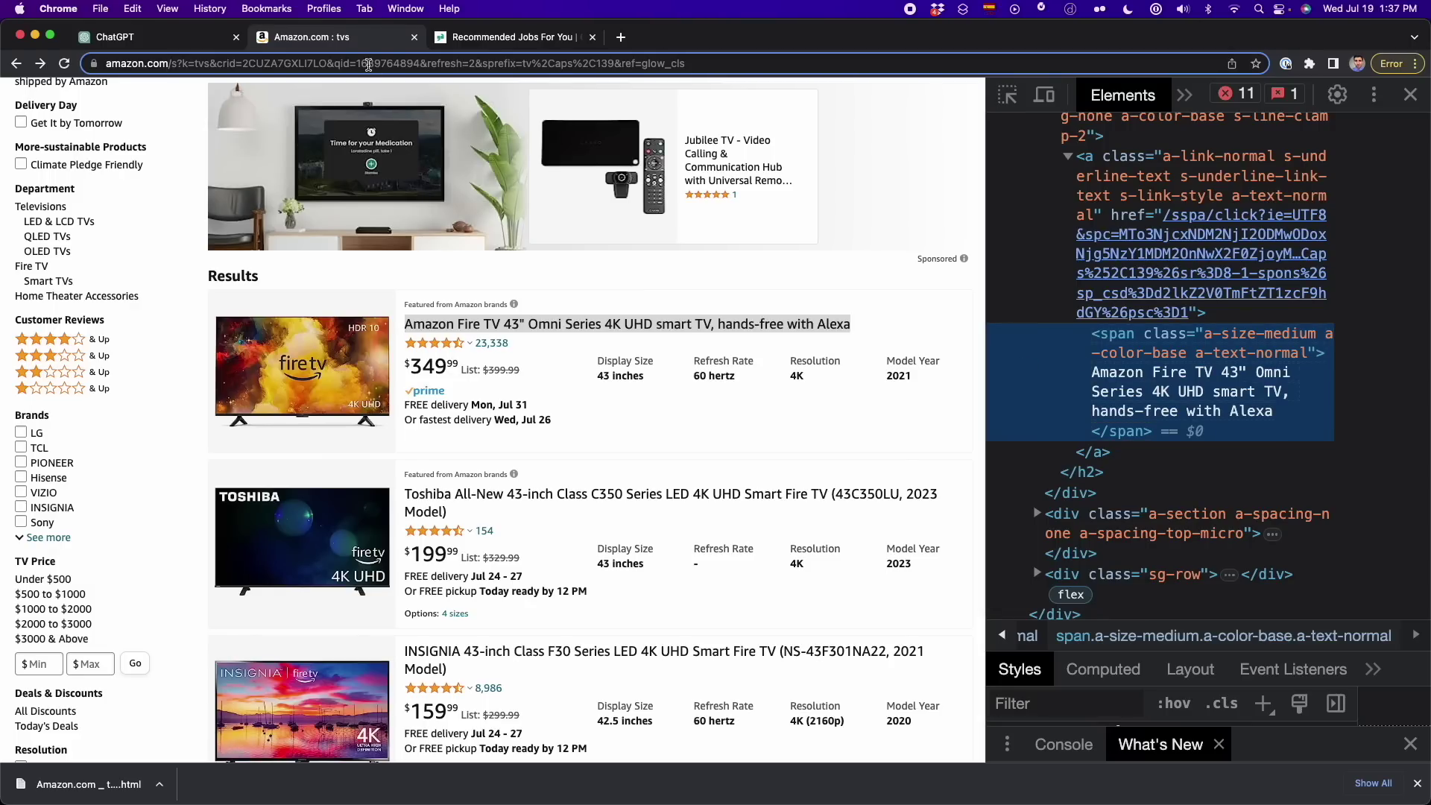
# Step: Add the Amazon Fire TV product name's span element with class "a-size-medium a-color-base a-text-normal" below the ChatGPT prompt text, separated by a blank line
pyautogui.click(209, 44)
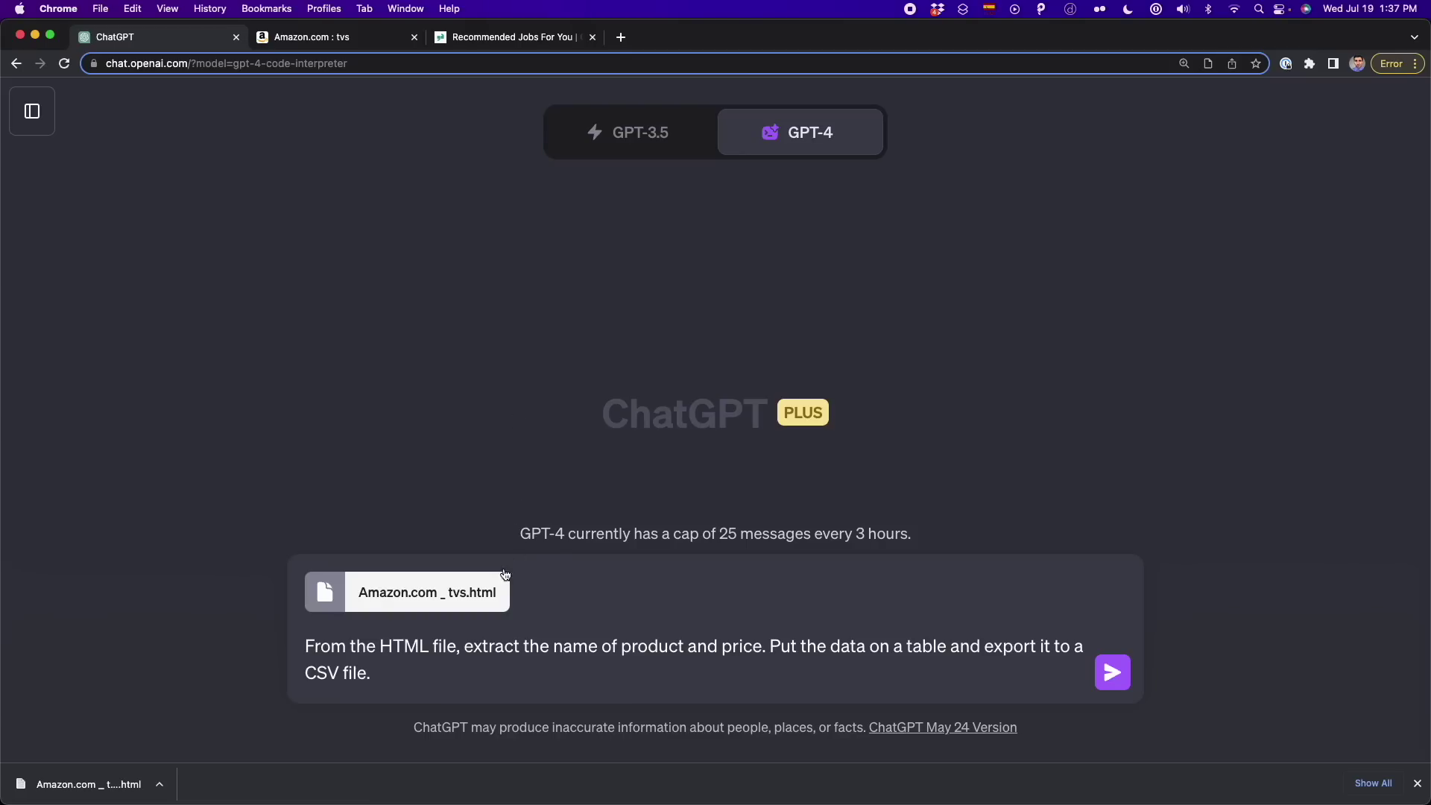
pyautogui.hotkey('shift', 'Return')
pyautogui.hotkey('shift', 'Return')
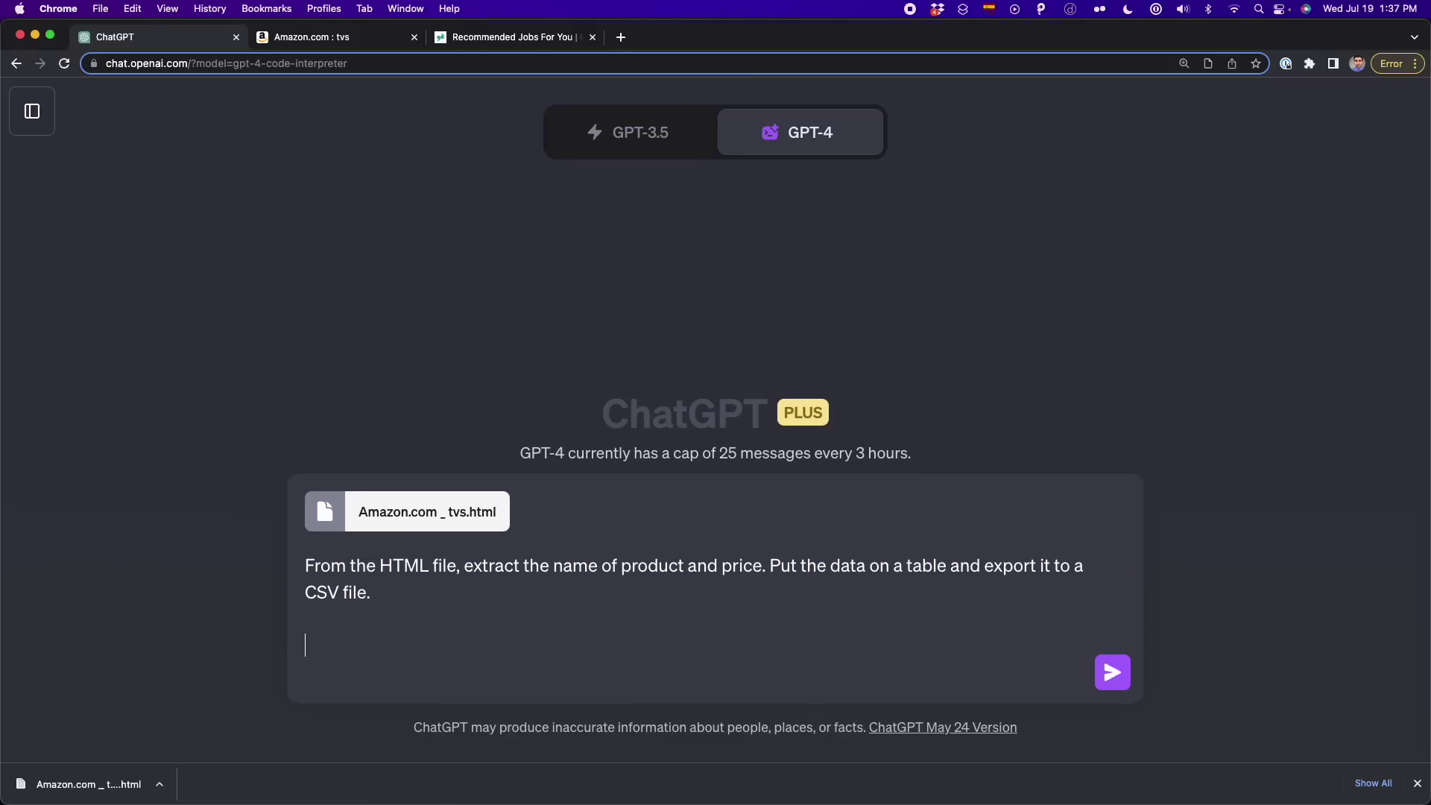
pyautogui.write('<span class="a-size-medium a-color-base a-text-normal">Amazon Fire TV 43" Omni Series 4K UHD smart TV, hands-free with Alexa</span>')
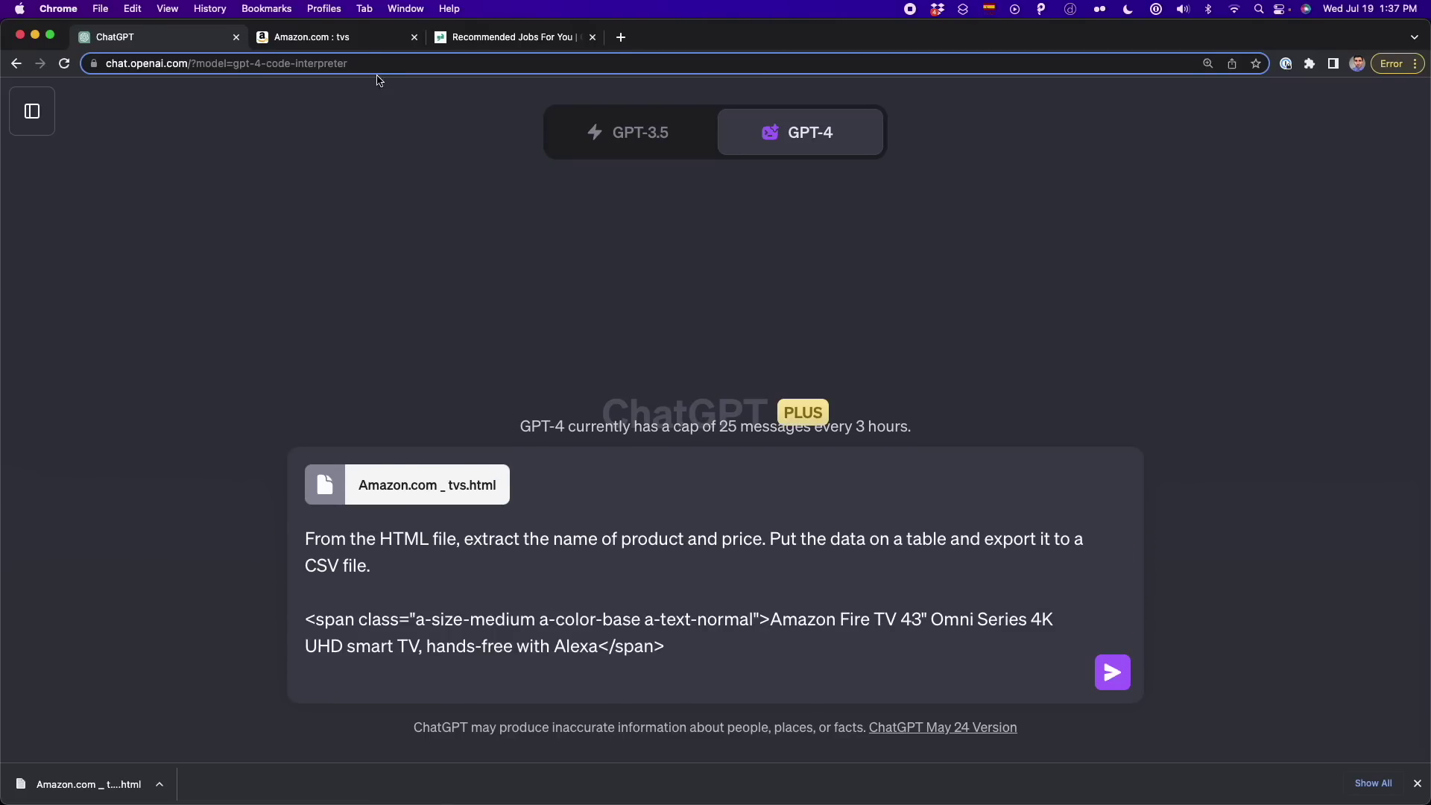
# Step: Back on the Amazon page, inspect the Fire TV's whole-price element and expand its a-price-whole span
pyautogui.click(365, 43)
pyautogui.press('super+shift+c')
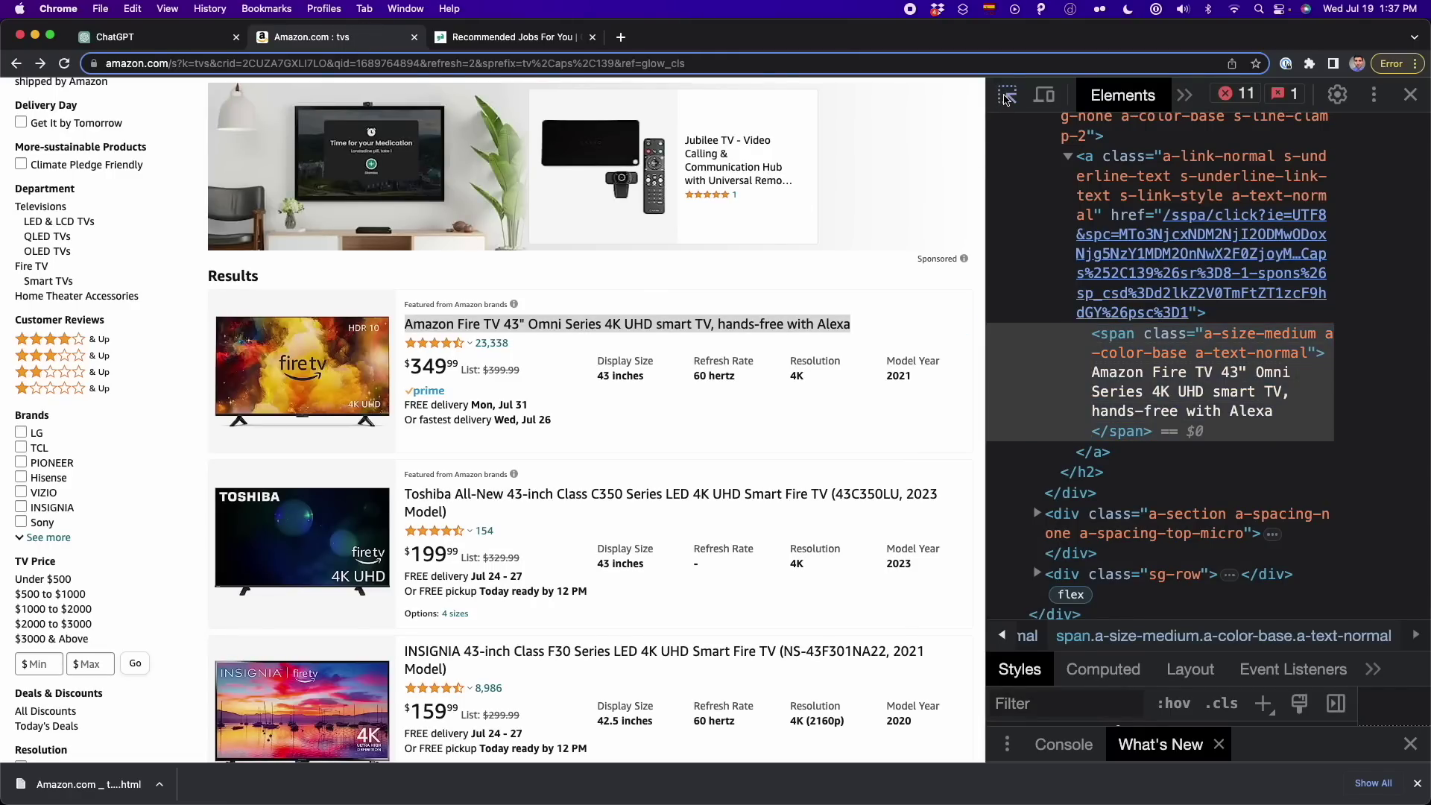
pyautogui.click(443, 370)
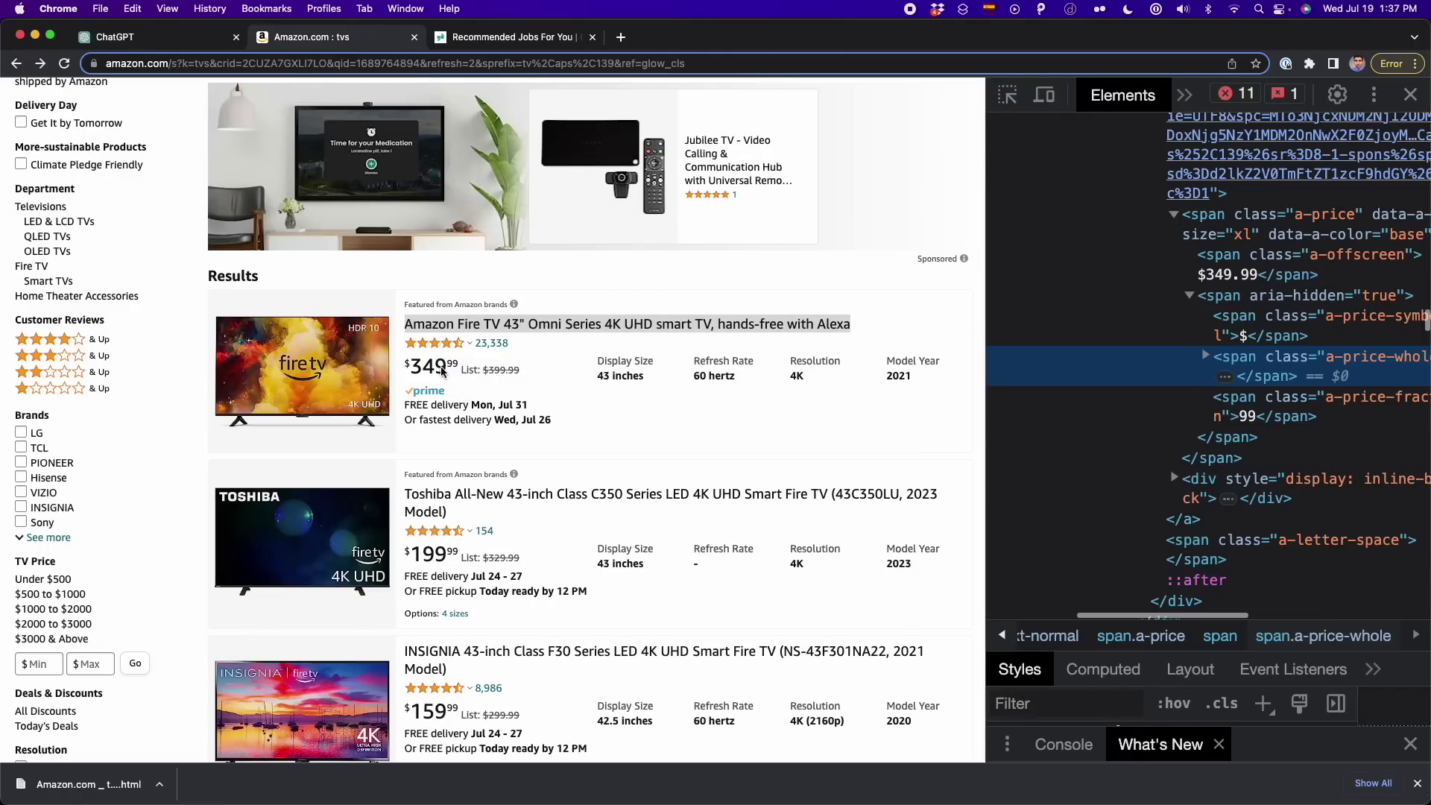
pyautogui.click(1207, 357)
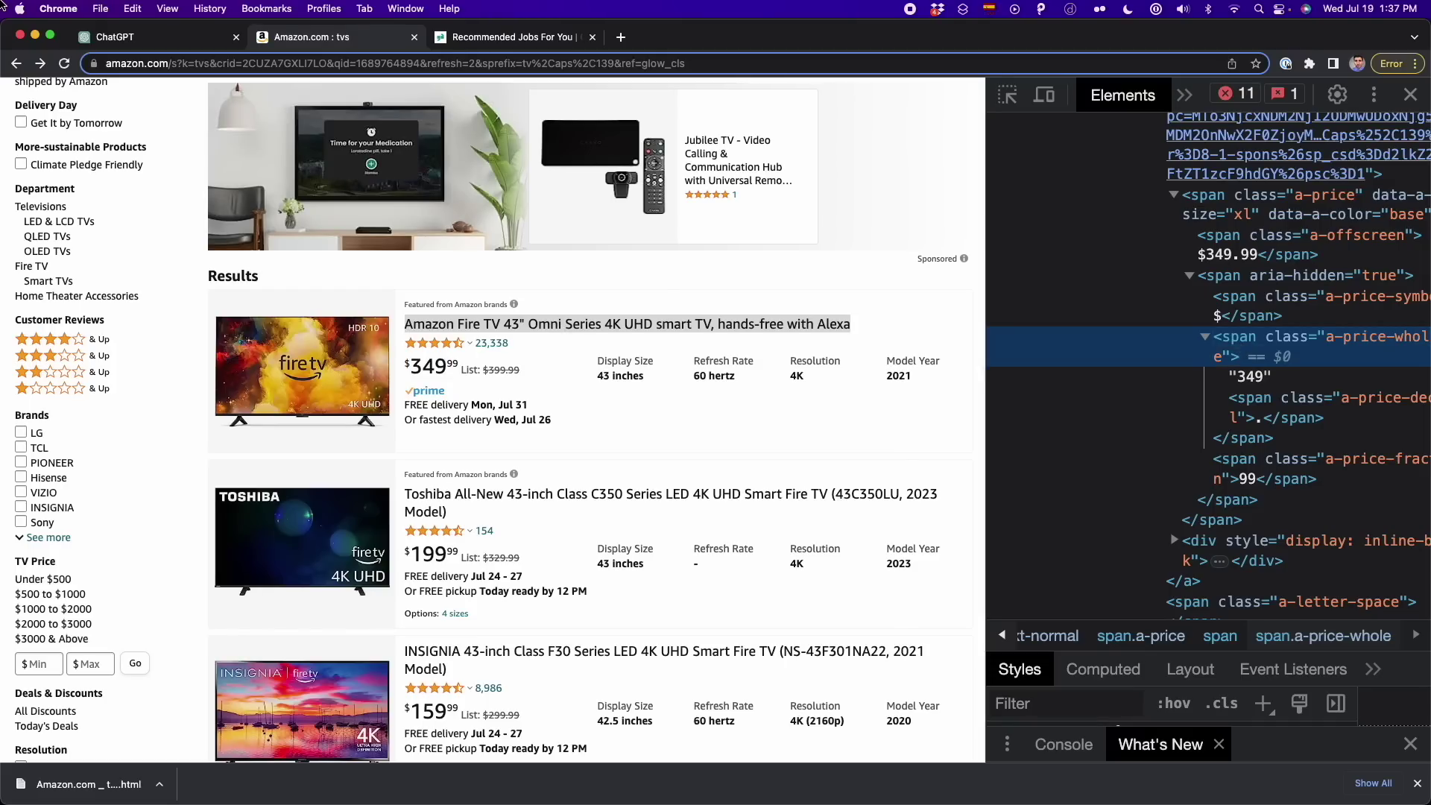
# Step: Paste the a-price-whole span element for 349 into the ChatGPT prompt beneath the product name element, after a blank line
pyautogui.click(167, 37)
pyautogui.hotkey('shift', 'Return')
pyautogui.hotkey('shift', 'Return')
pyautogui.press('super+v')
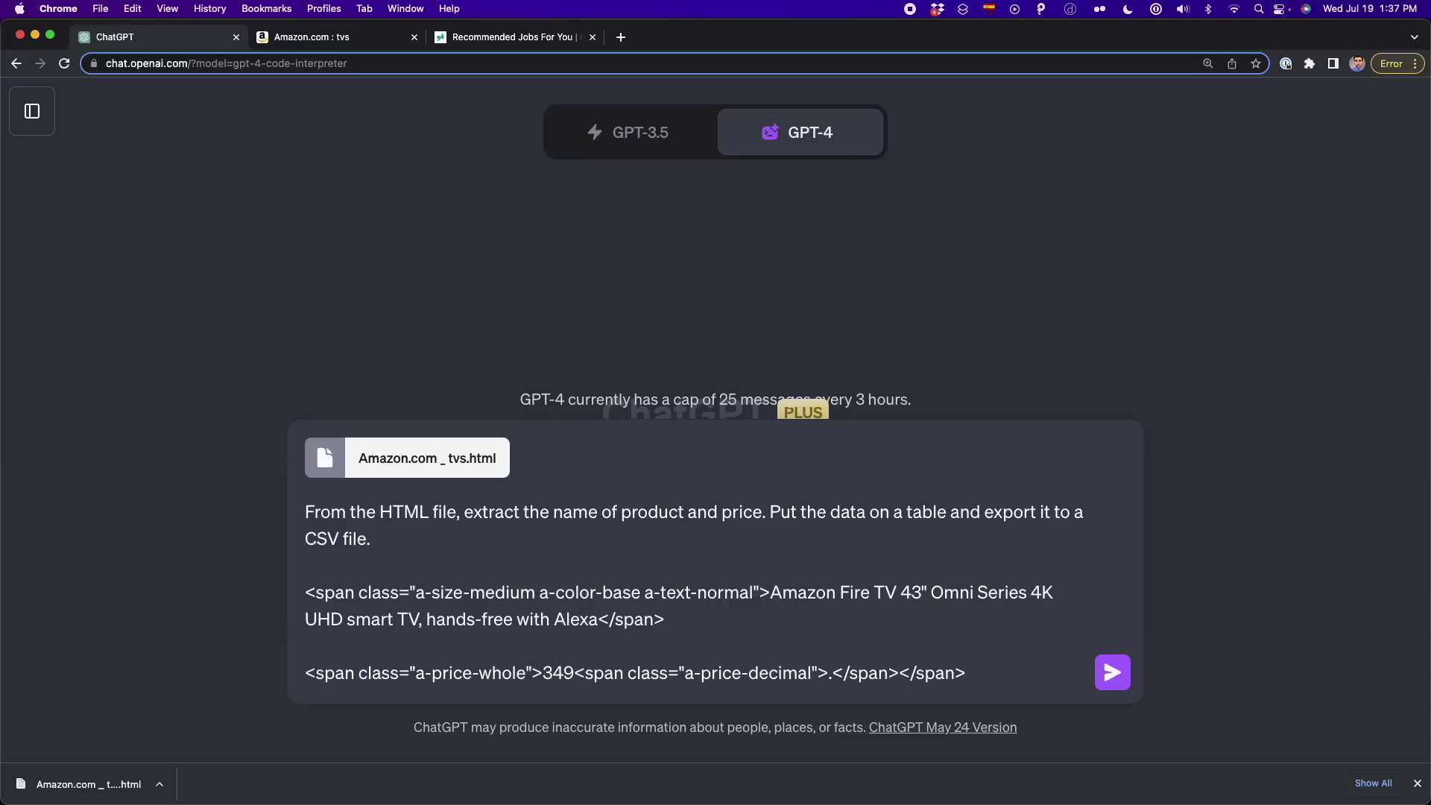
# Step: Label the two pasted elements with the lines "Here's the element of one product:" and "Here's the element of the price:"
pyautogui.click(520, 578)
pyautogui.hotkey('shift', 'Return')
pyautogui.press('super+v')
pyautogui.press('shift+super+Left')
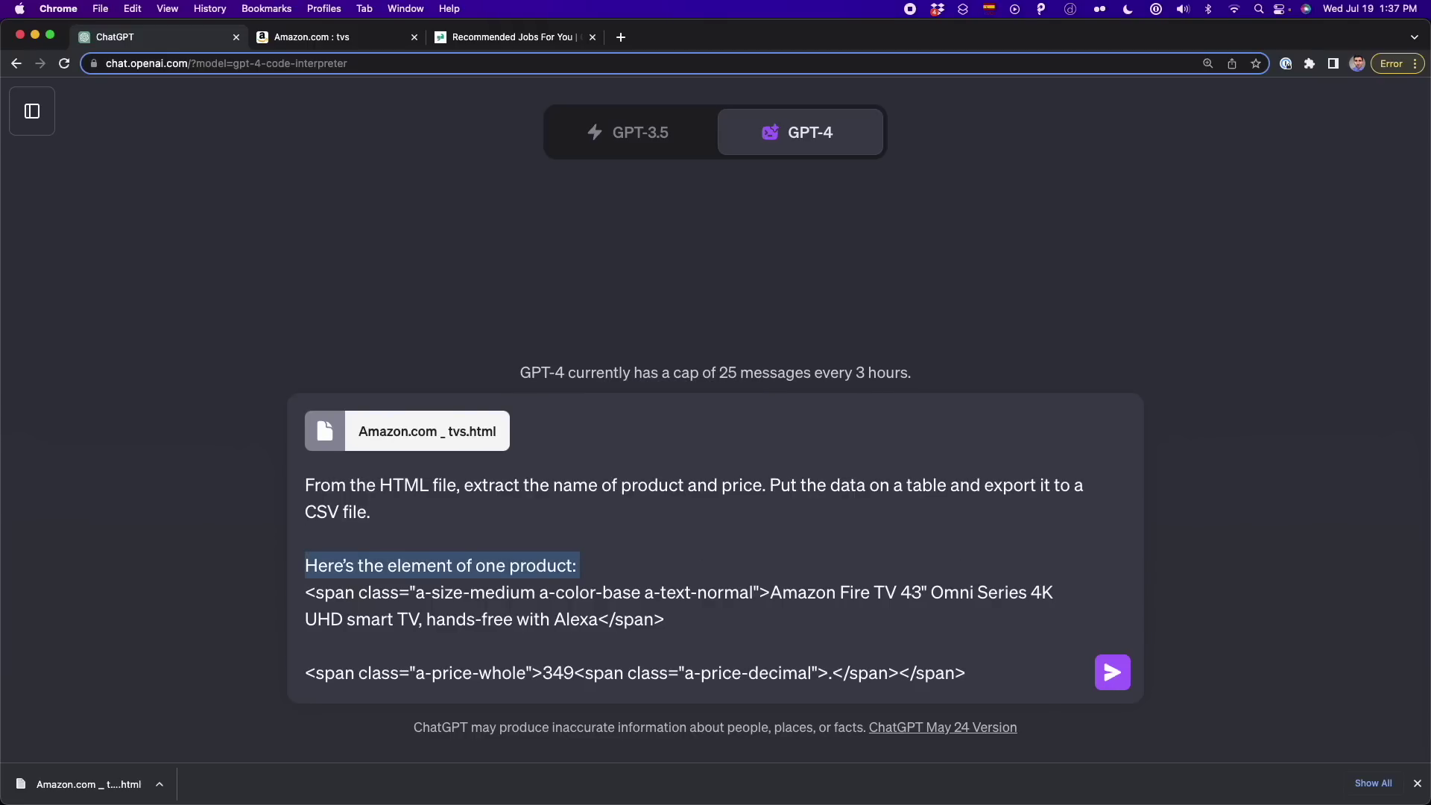
pyautogui.press('Left')
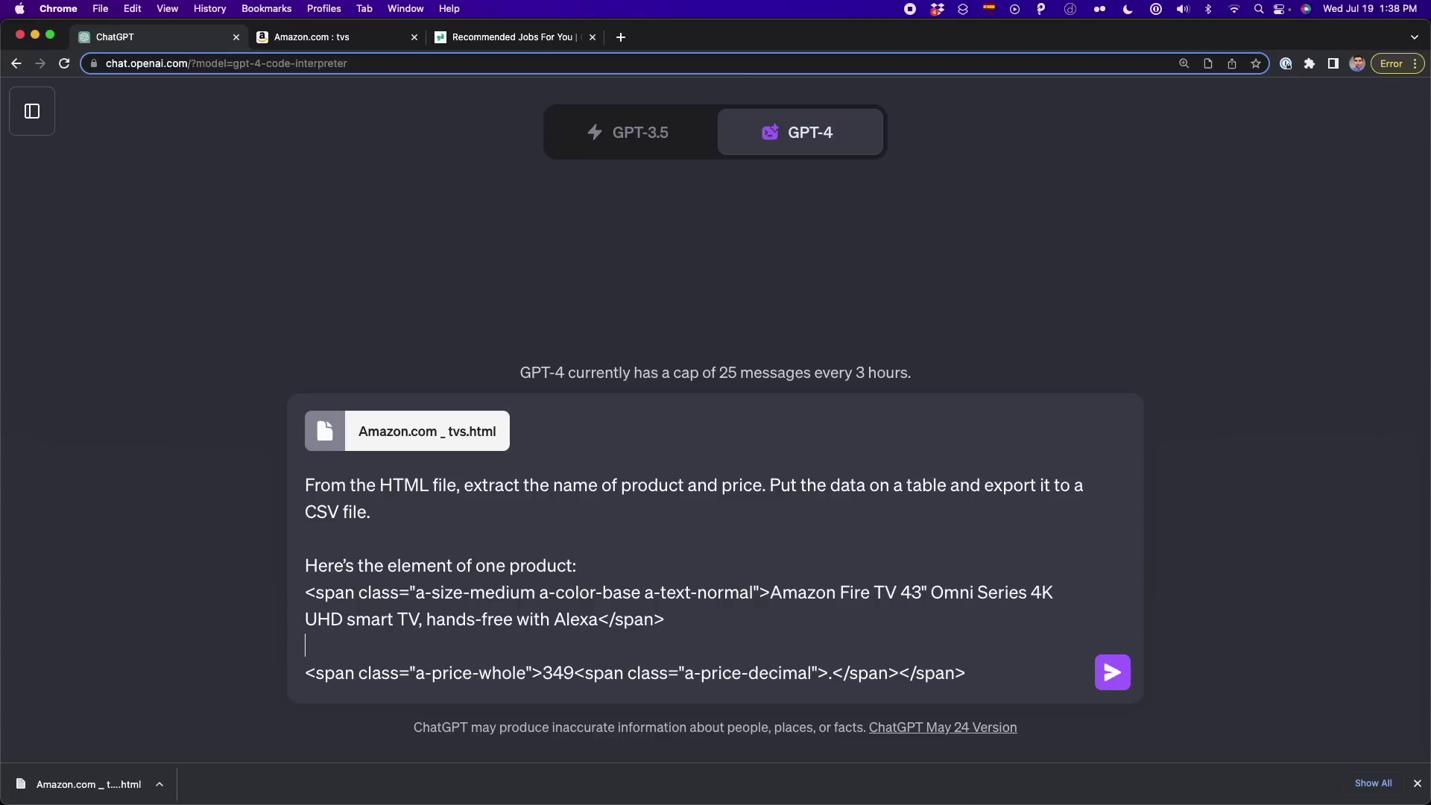
pyautogui.press('super+v')
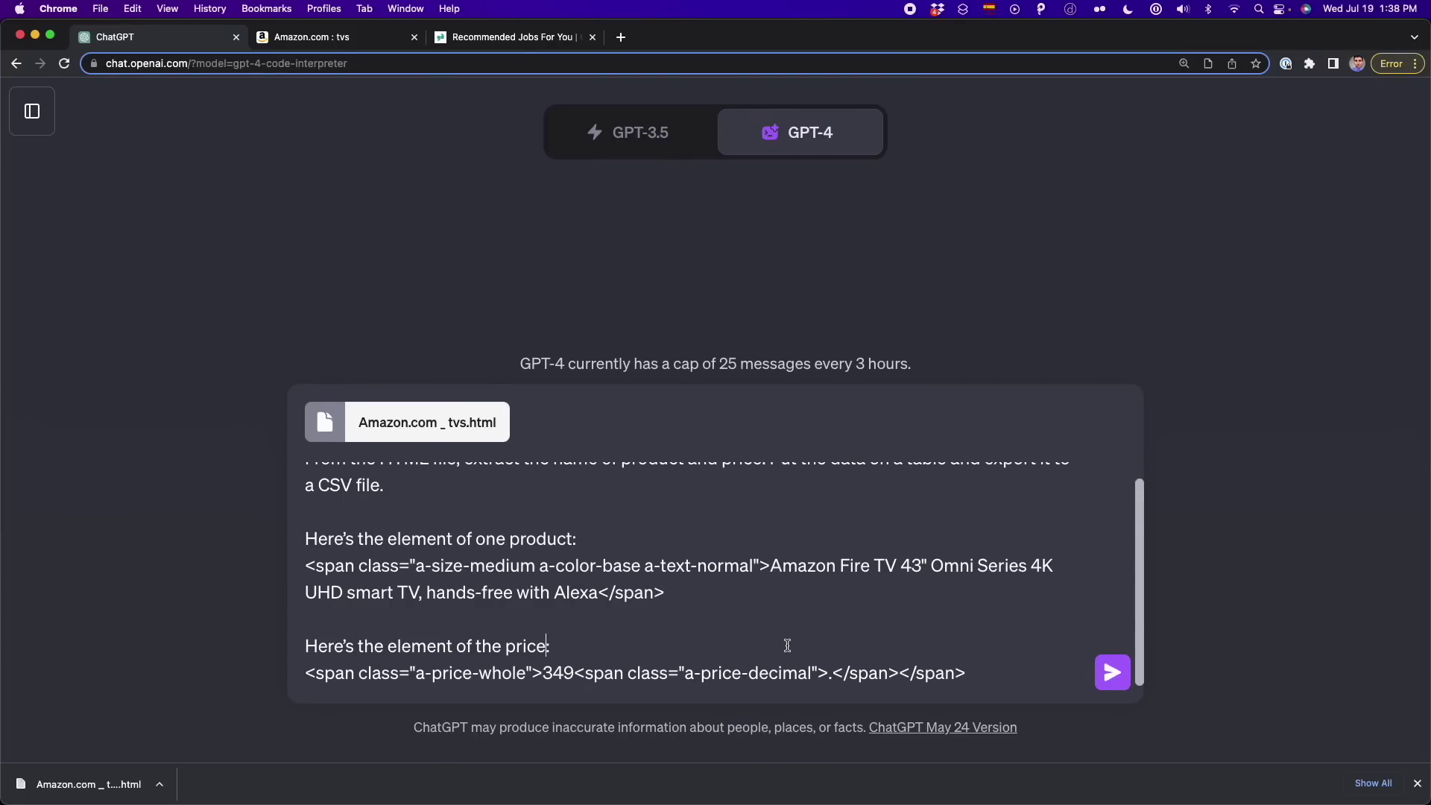
# Step: Examine the prices of the TVs further down the Amazon results, including the Highly rated and Climate Pledge Friendly sections
pyautogui.click(393, 35)
pyautogui.scroll(-1, 522, 382)
pyautogui.scroll(-12, 521, 383)
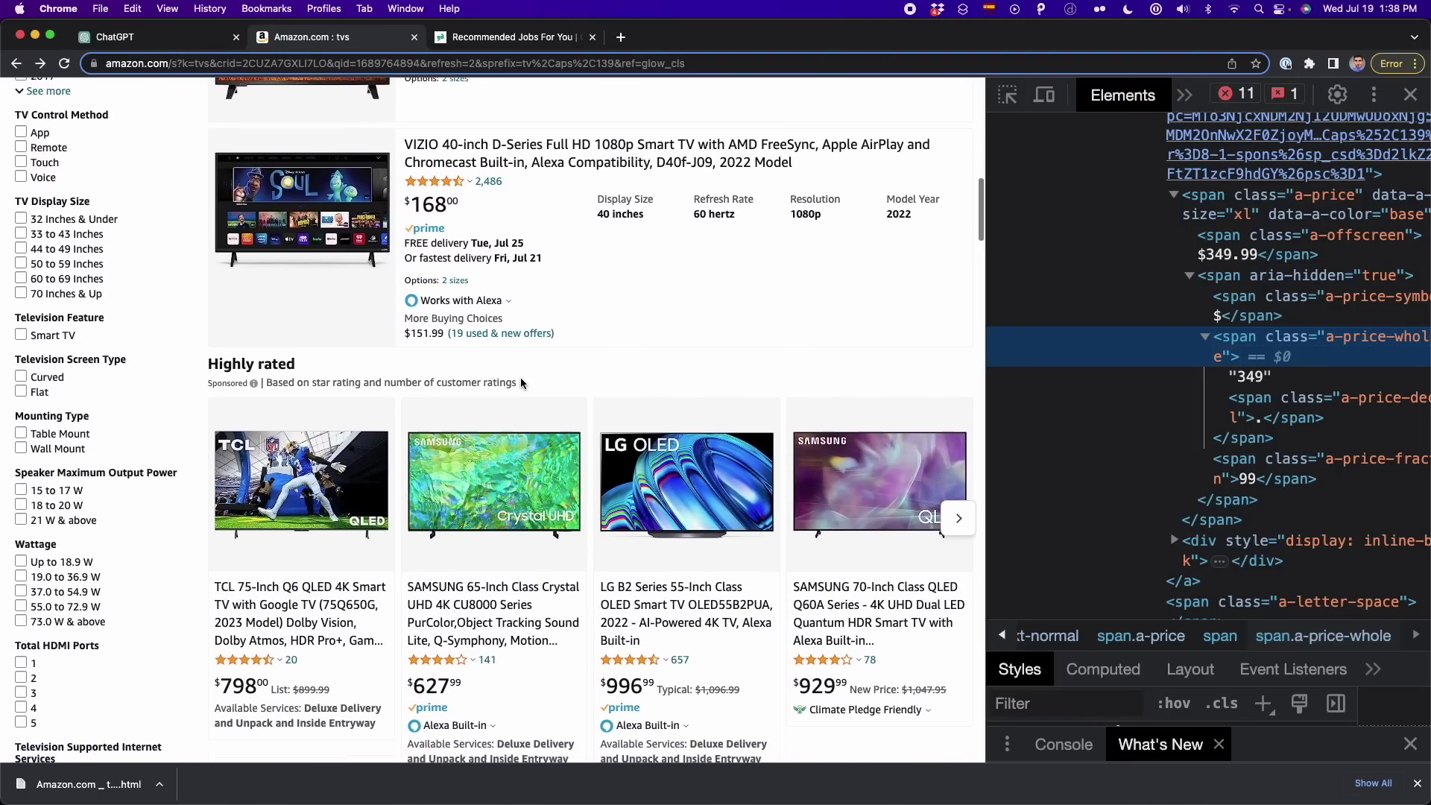
pyautogui.scroll(-10, 522, 383)
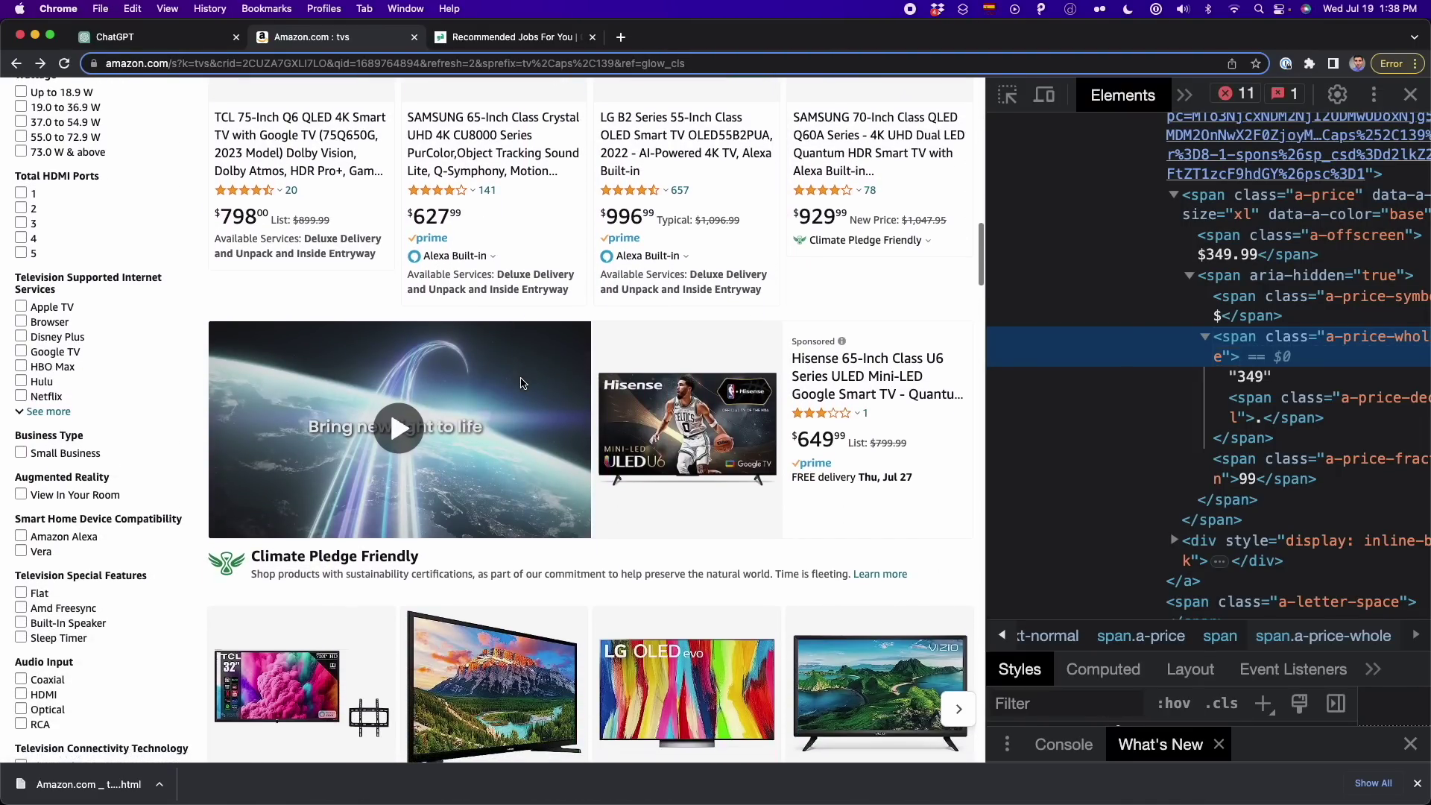
pyautogui.scroll(-3, 522, 382)
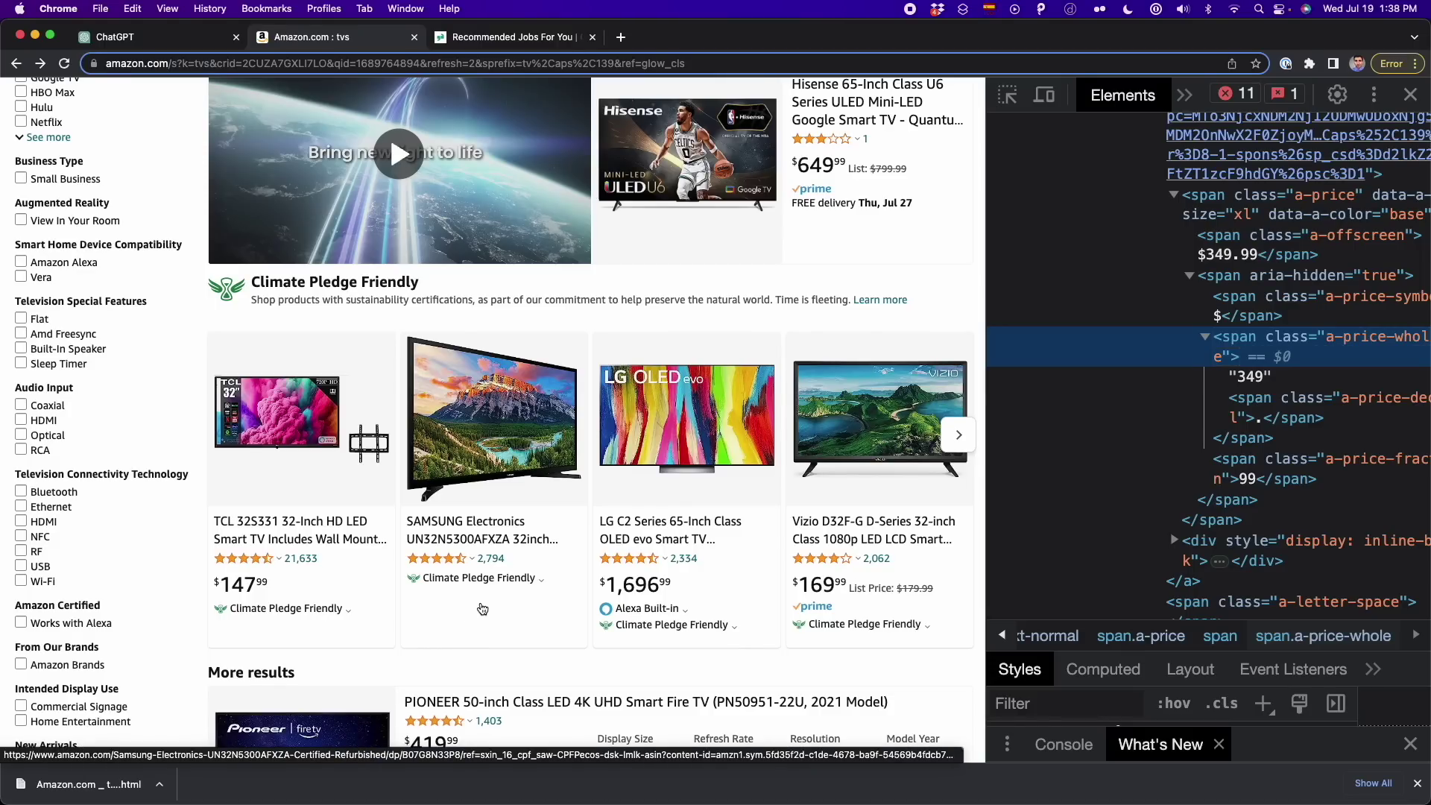
pyautogui.moveTo(271, 564)
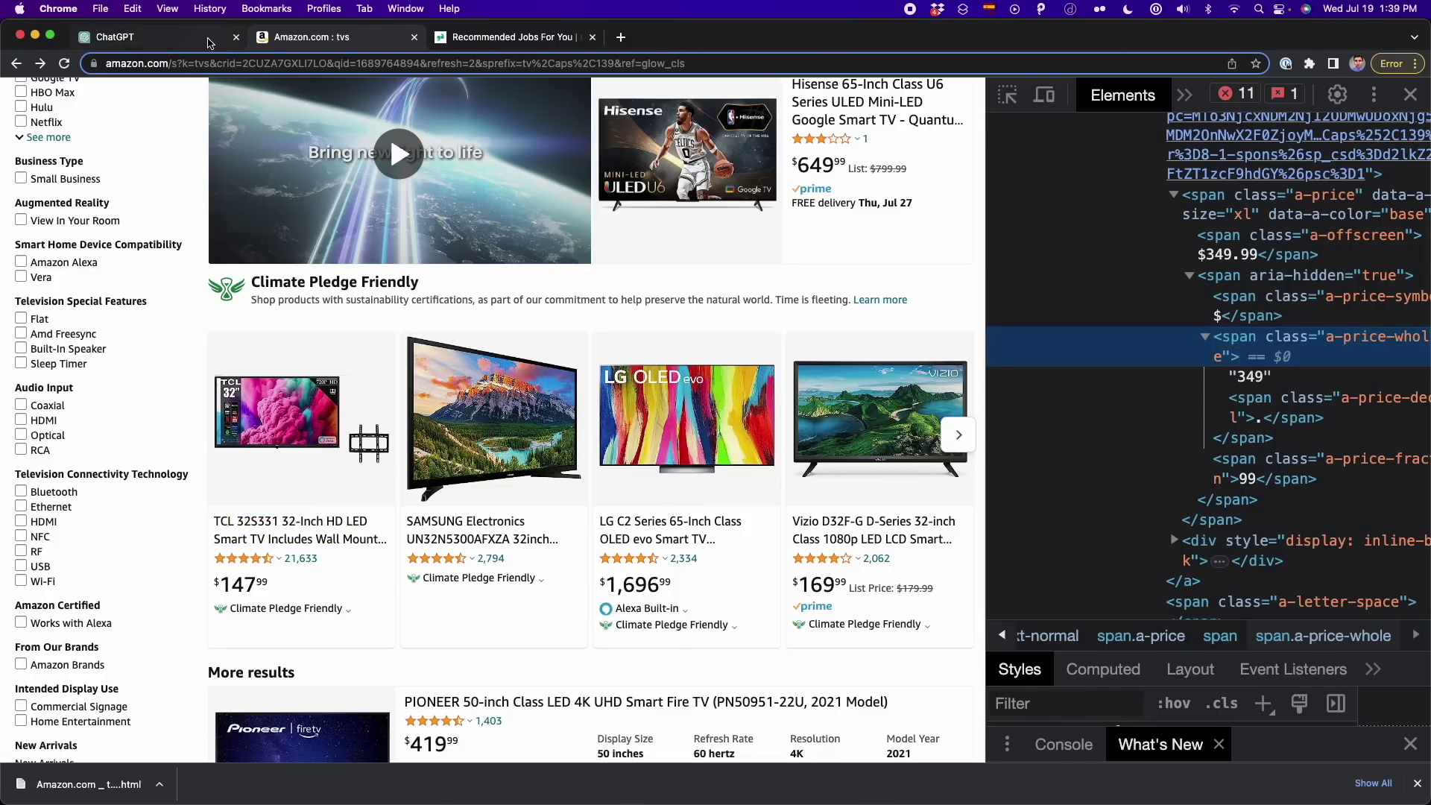
# Step: In the ChatGPT prompt, add the closing line "In case the price of the product is missing, leave that price as a null data."
pyautogui.click(209, 36)
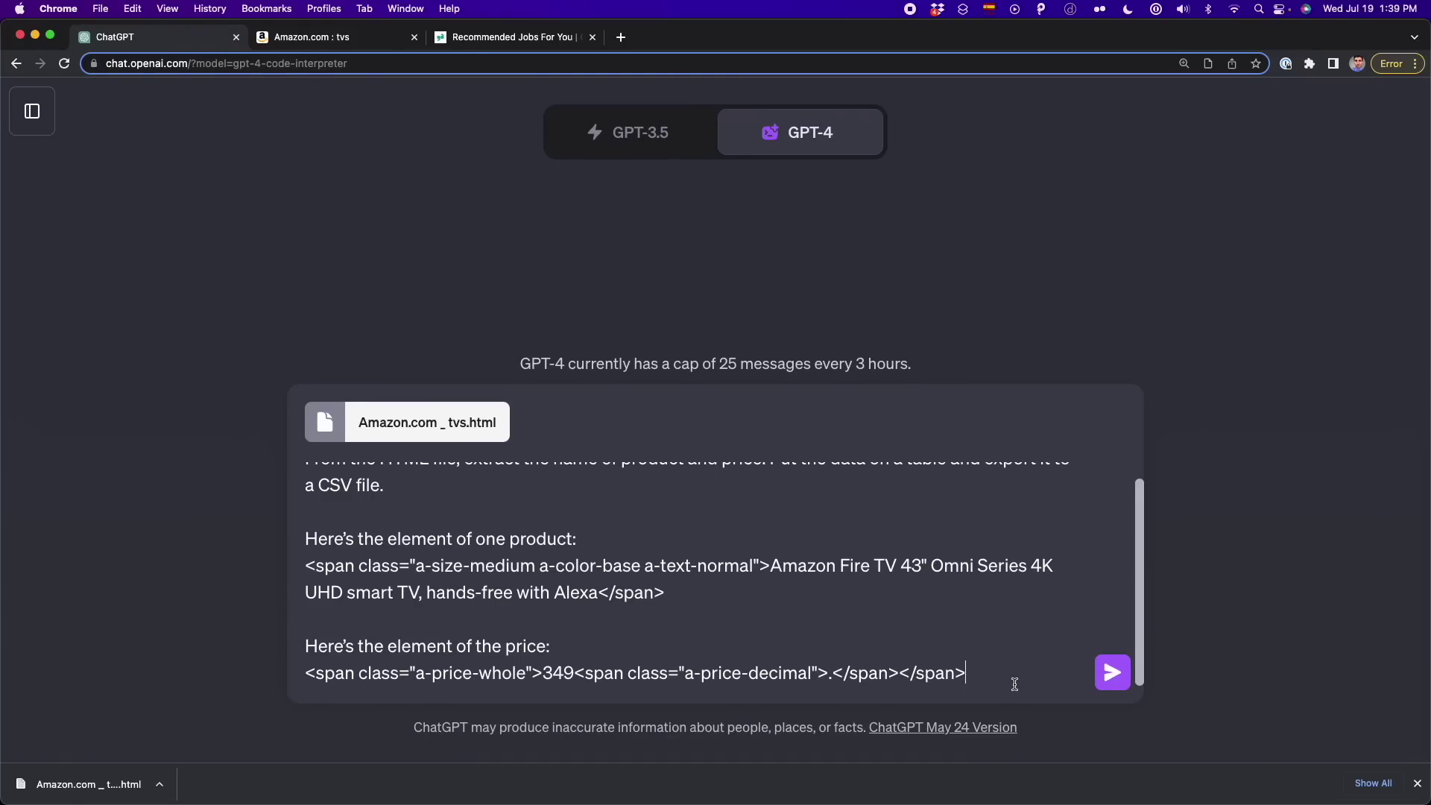
pyautogui.press('Return')
pyautogui.press('Return')
pyautogui.write('In case the price of the product is missing, leave that price as a null data.')
pyautogui.press('shift+super+Left')
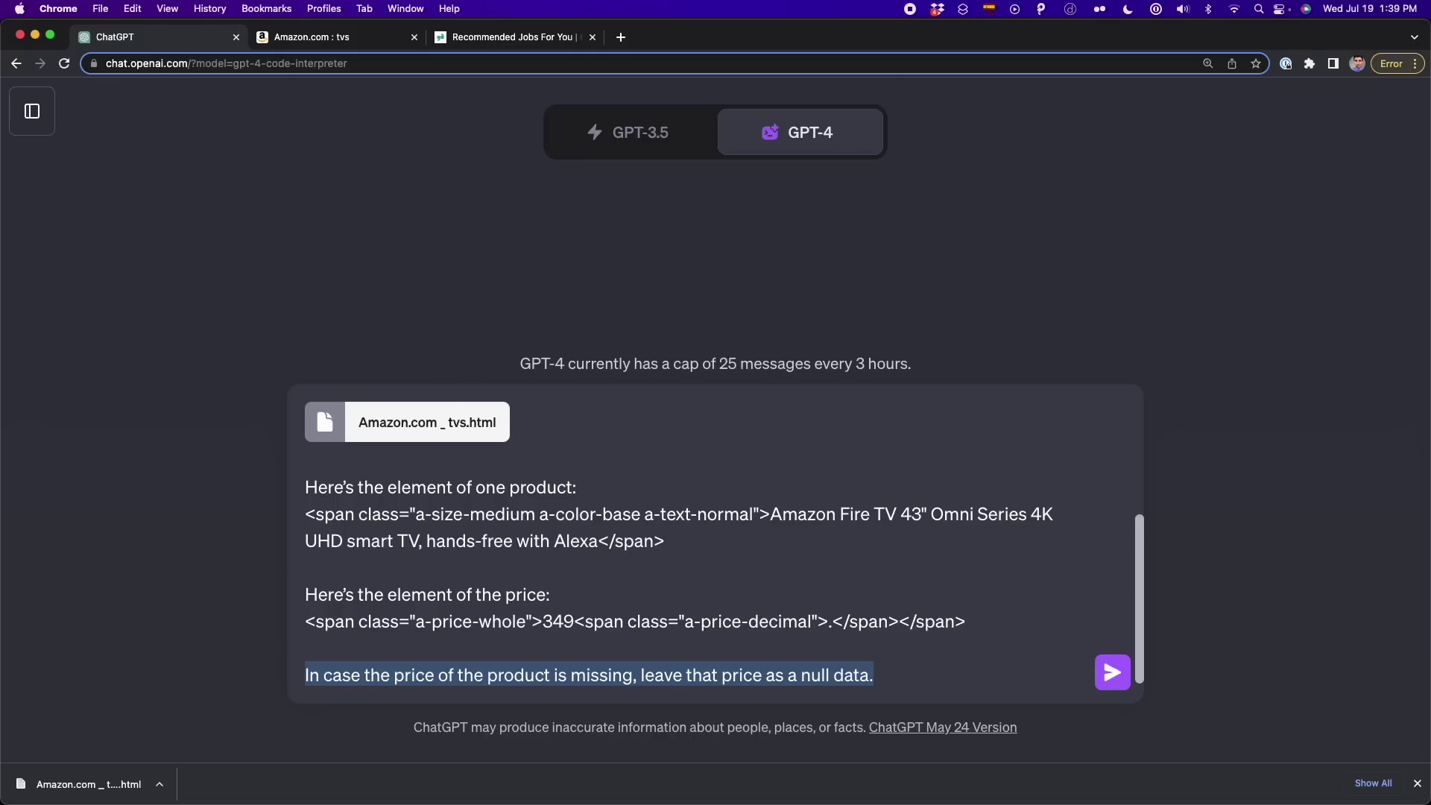
# Step: Review the drafted extraction prompt from its beginning and submit it with the attached Amazon.com _ tvs.html file
pyautogui.click(923, 623)
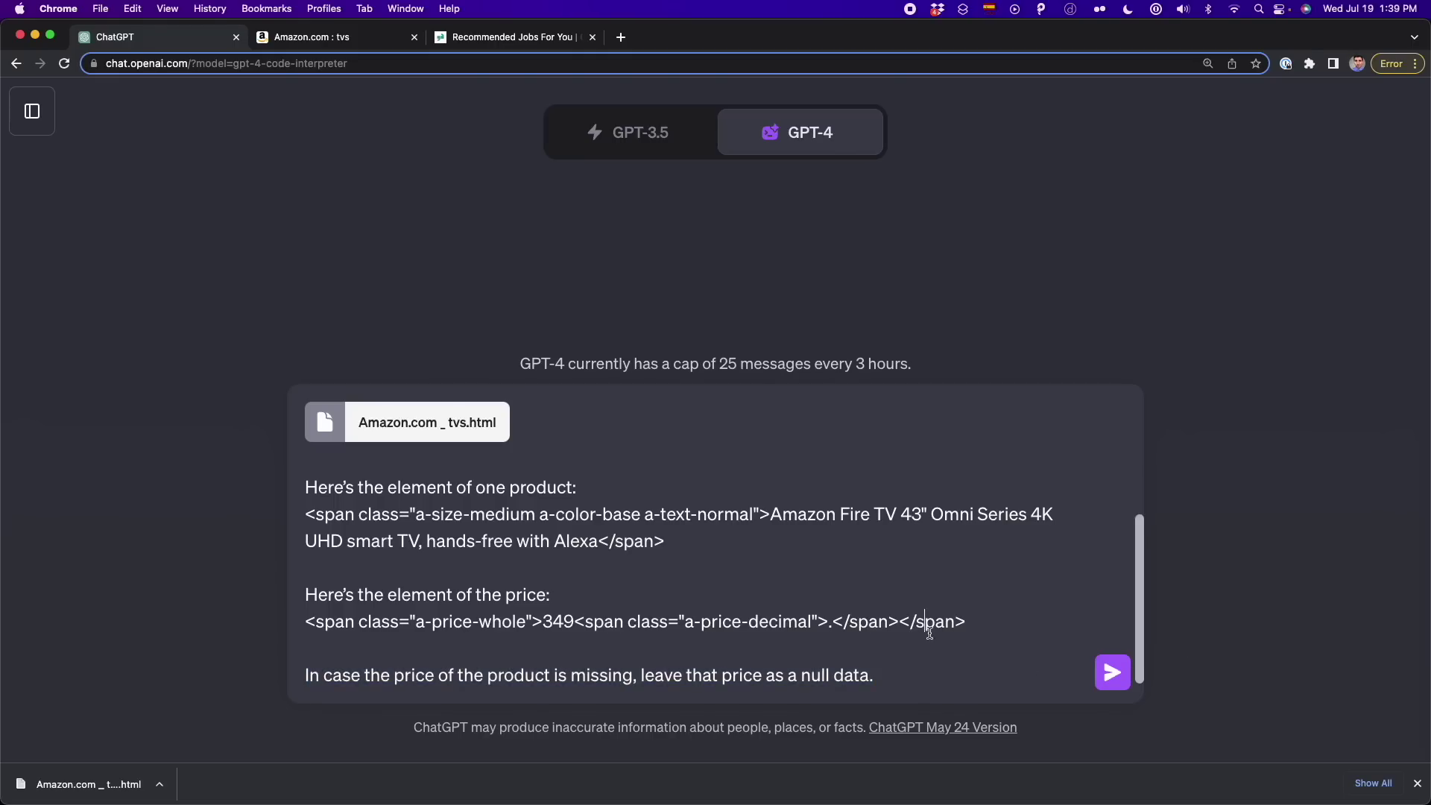
pyautogui.scroll(2, 942, 629)
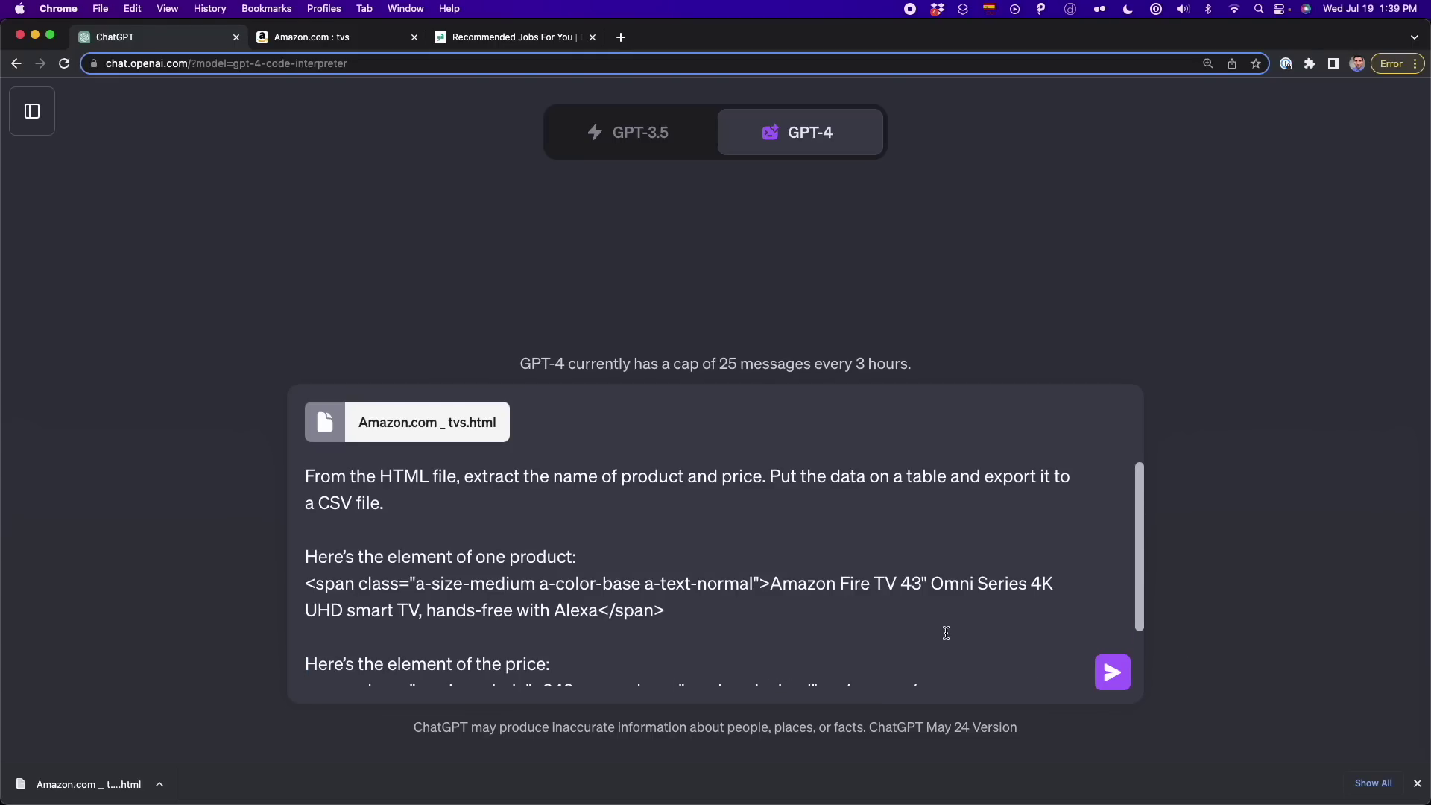
pyautogui.click(1110, 672)
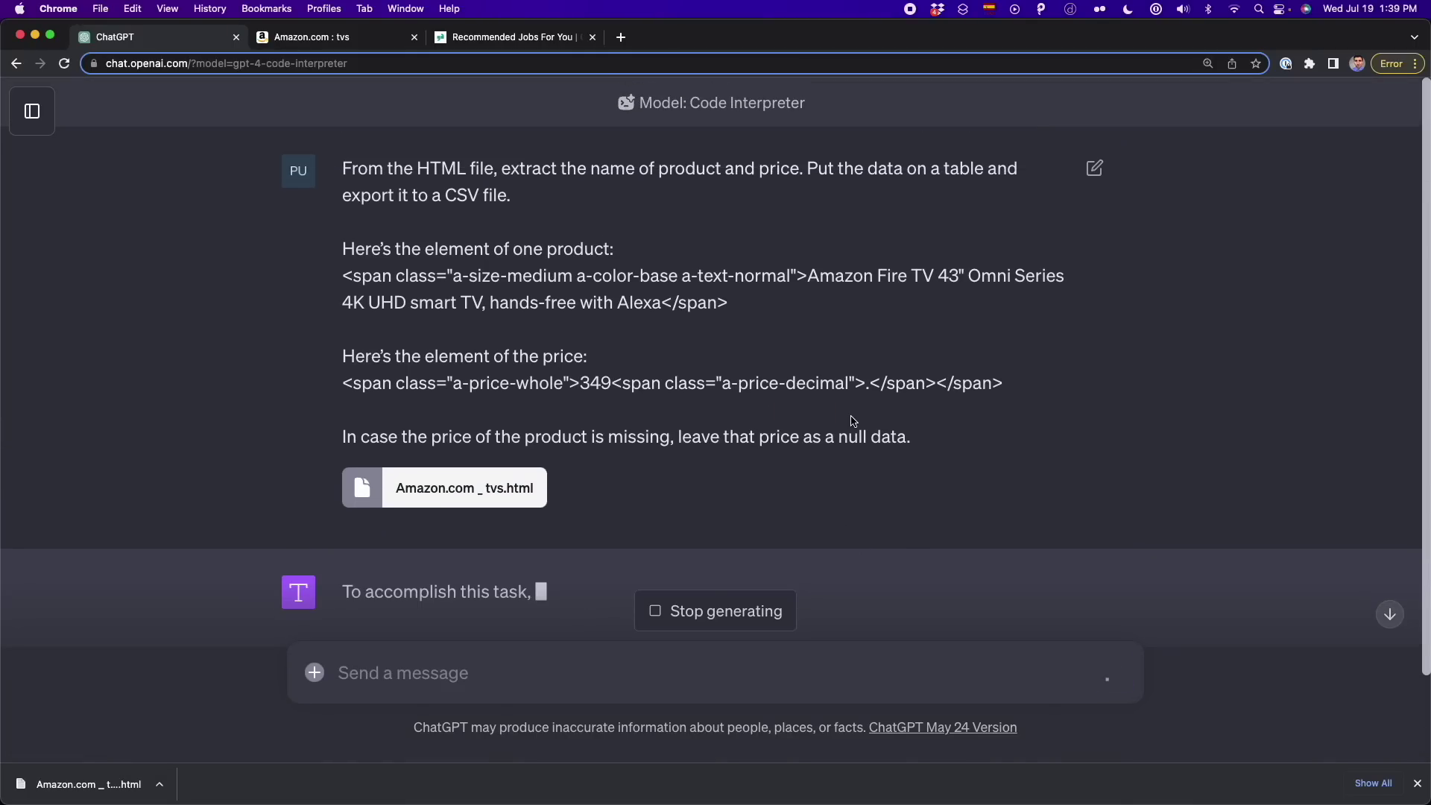
# Step: Check the first product names and prices in ChatGPT's response against the TV listings on the Amazon results page
pyautogui.press('super+minus')
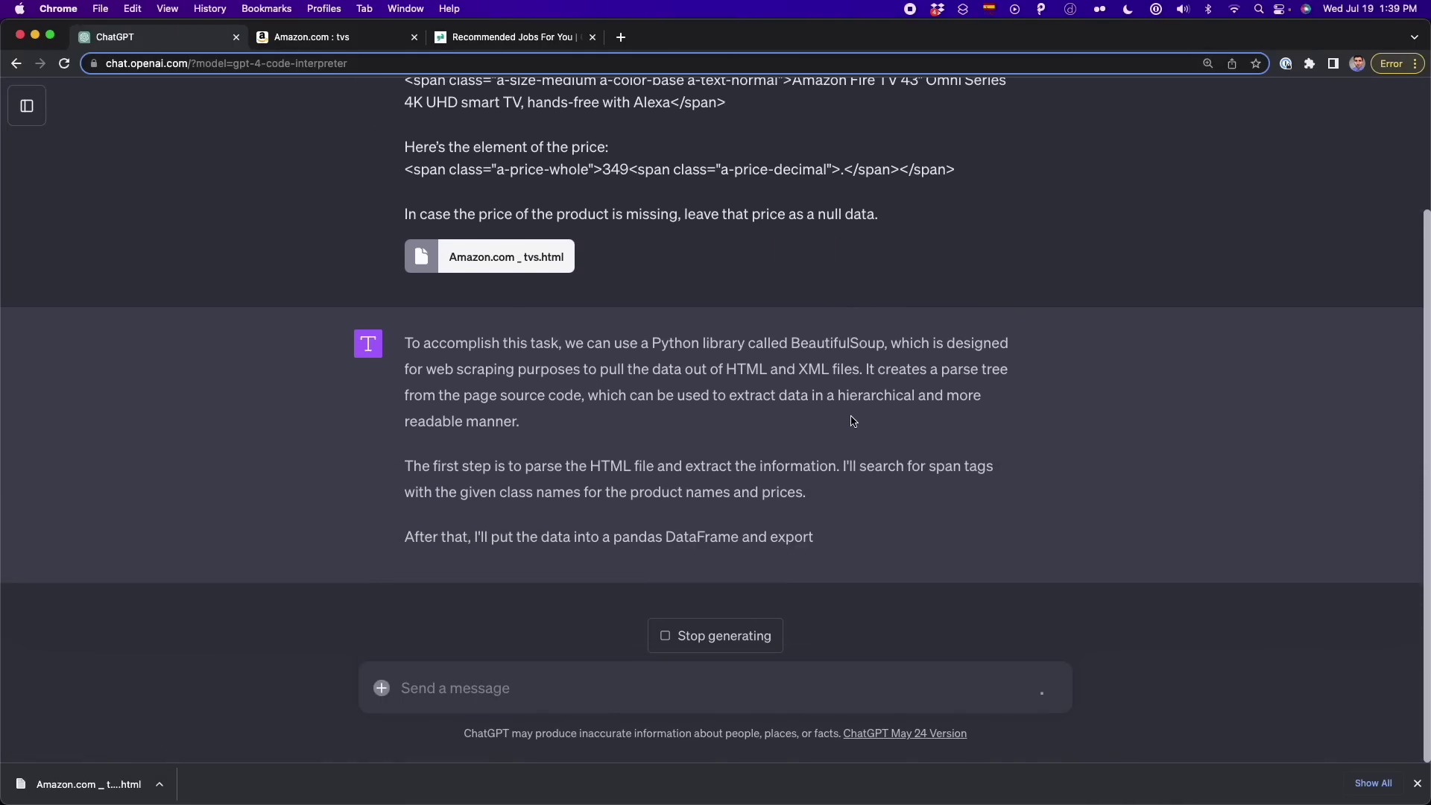
pyautogui.scroll(-10, 854, 421)
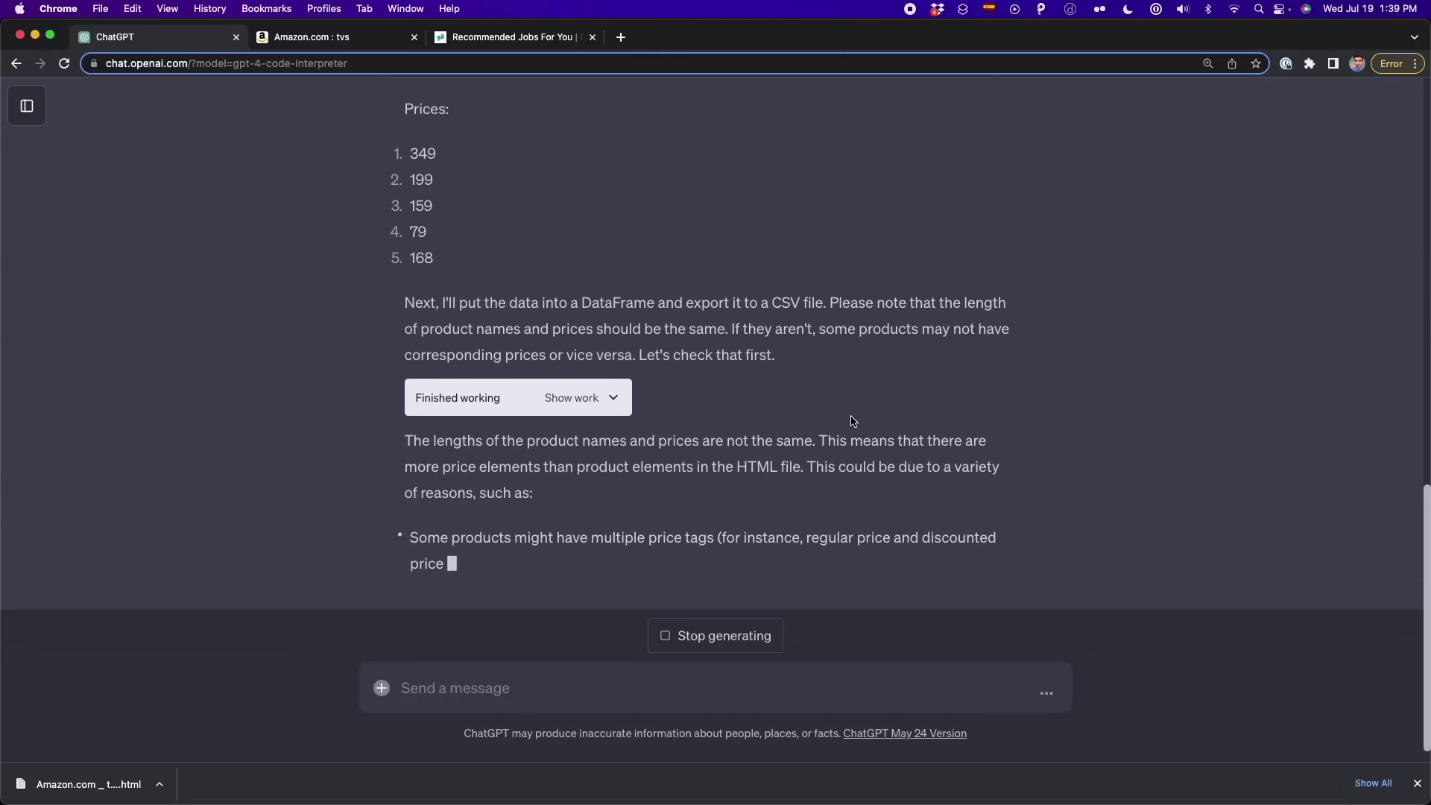
pyautogui.scroll(6, 853, 421)
pyautogui.moveTo(895, 326); pyautogui.dragTo(413, 319)
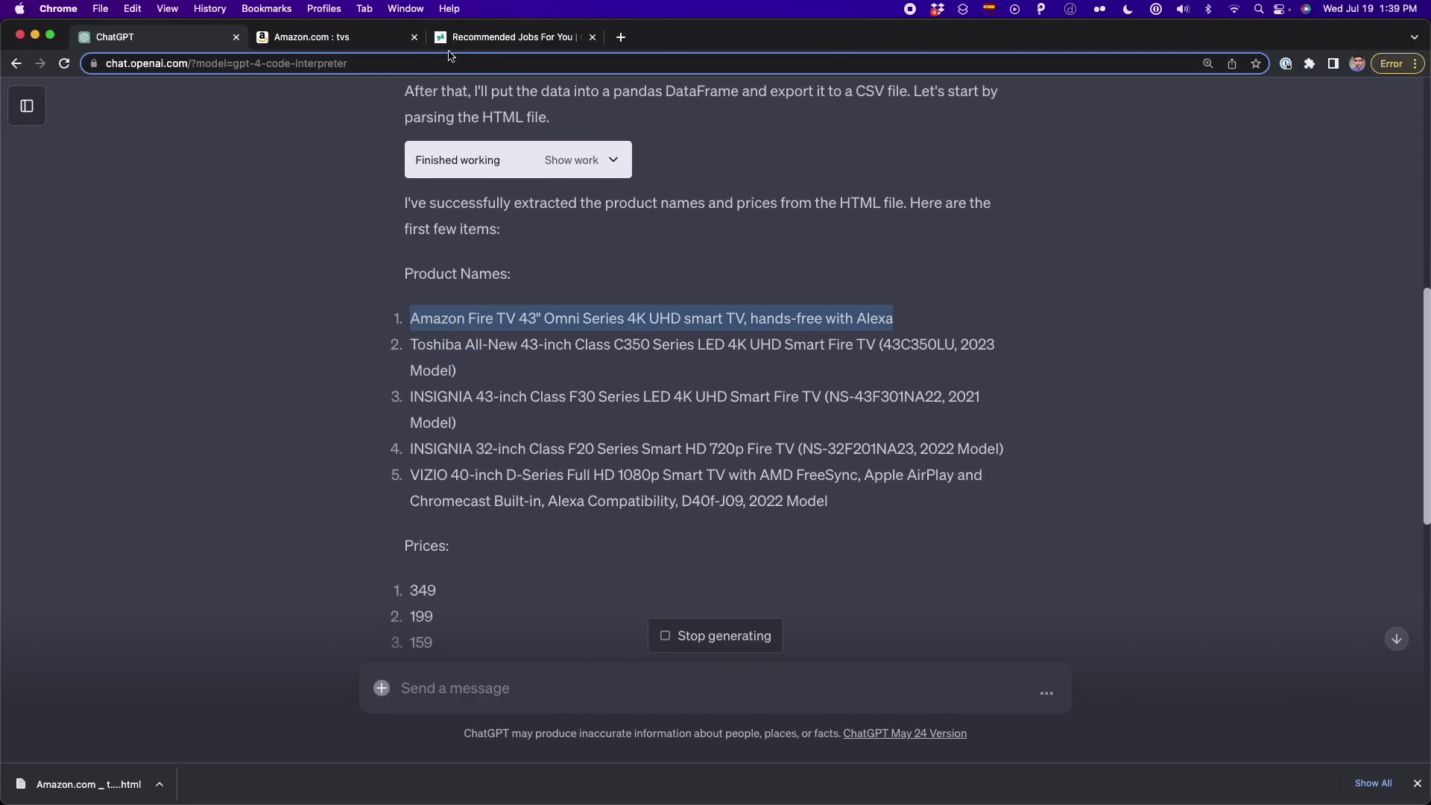
pyautogui.click(396, 37)
pyautogui.scroll(20, 537, 306)
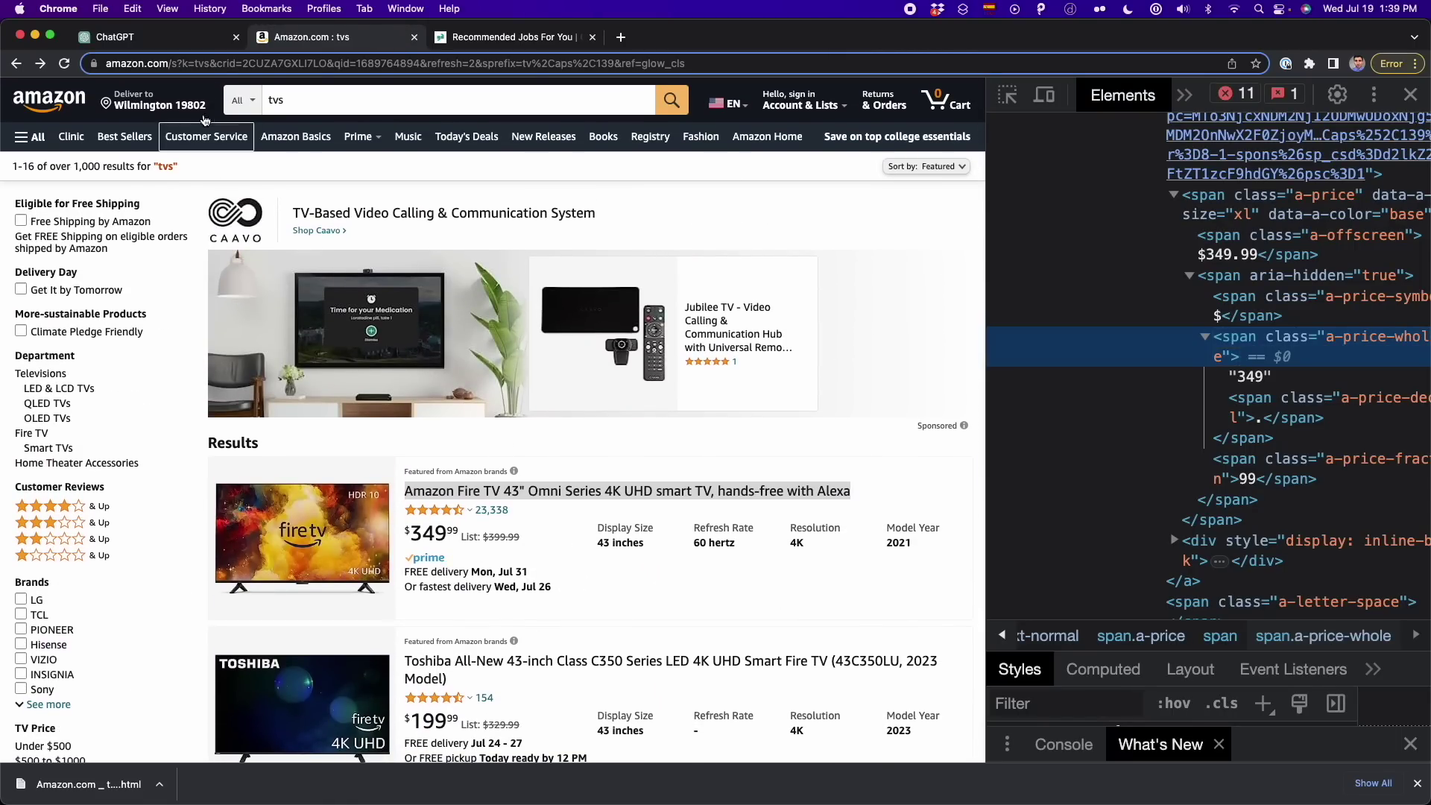
pyautogui.click(168, 39)
pyautogui.scroll(-3, 477, 430)
pyautogui.moveTo(456, 395); pyautogui.dragTo(406, 388)
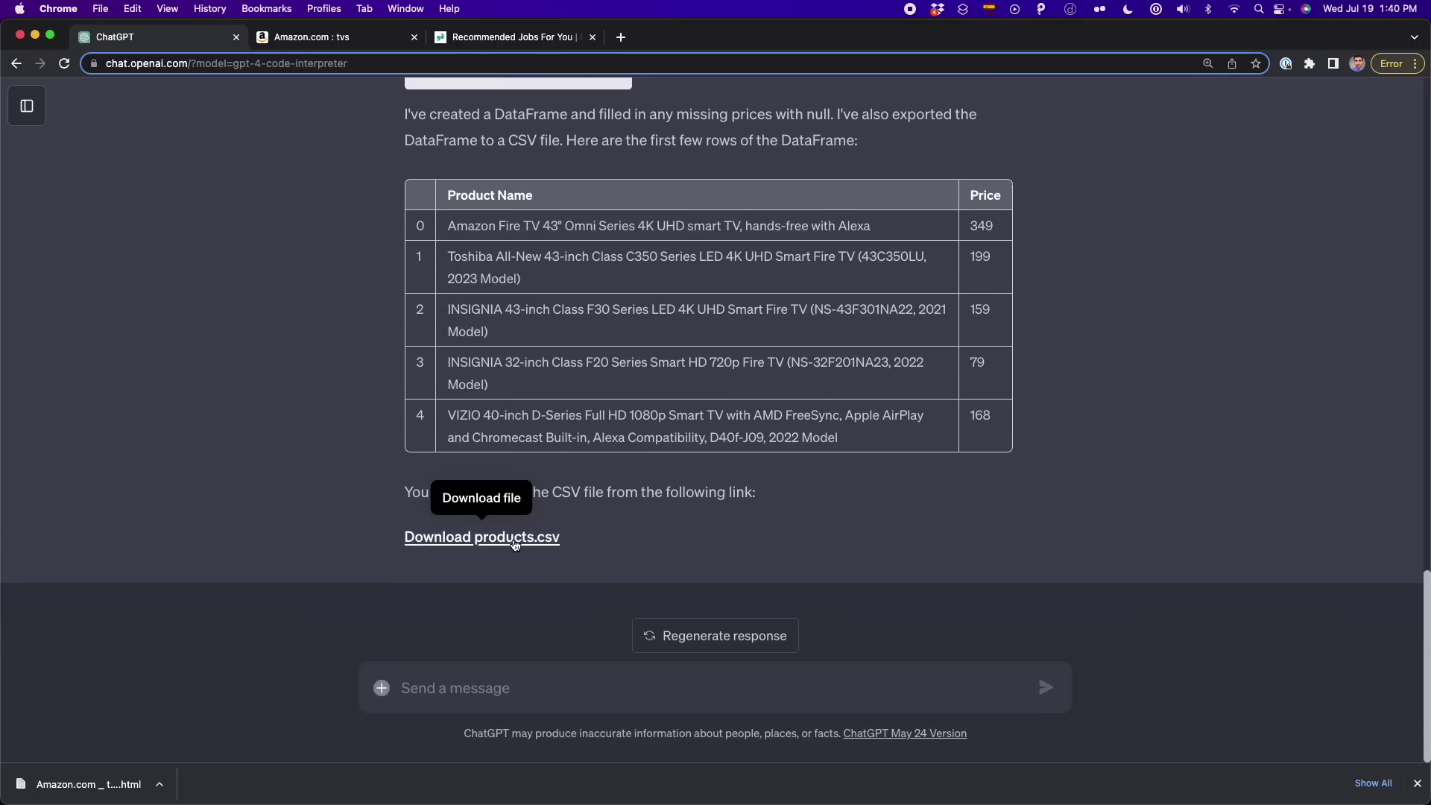
# Step: Download products.csv from ChatGPT's response and preview its product name and price columns
pyautogui.click(544, 547)
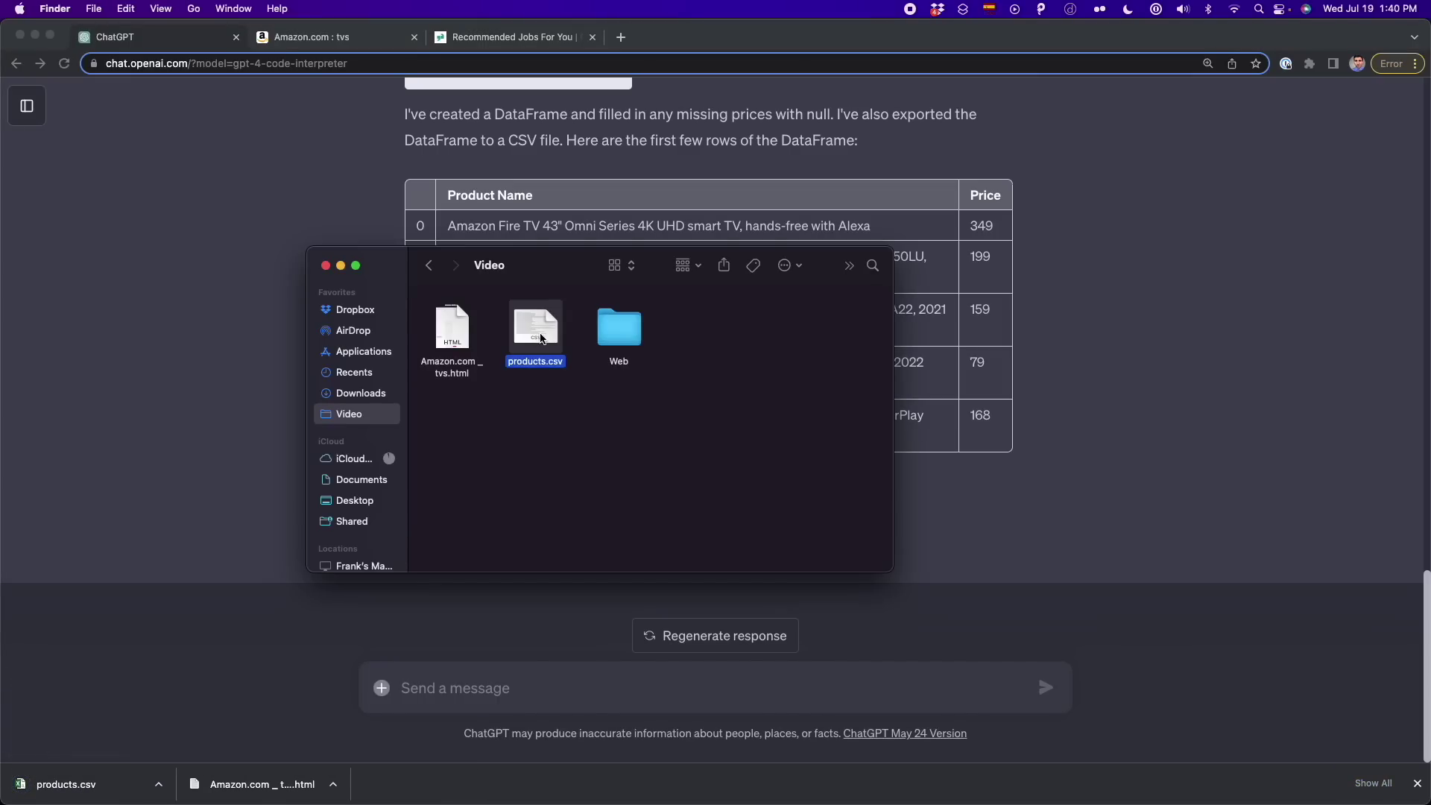
pyautogui.press('space')
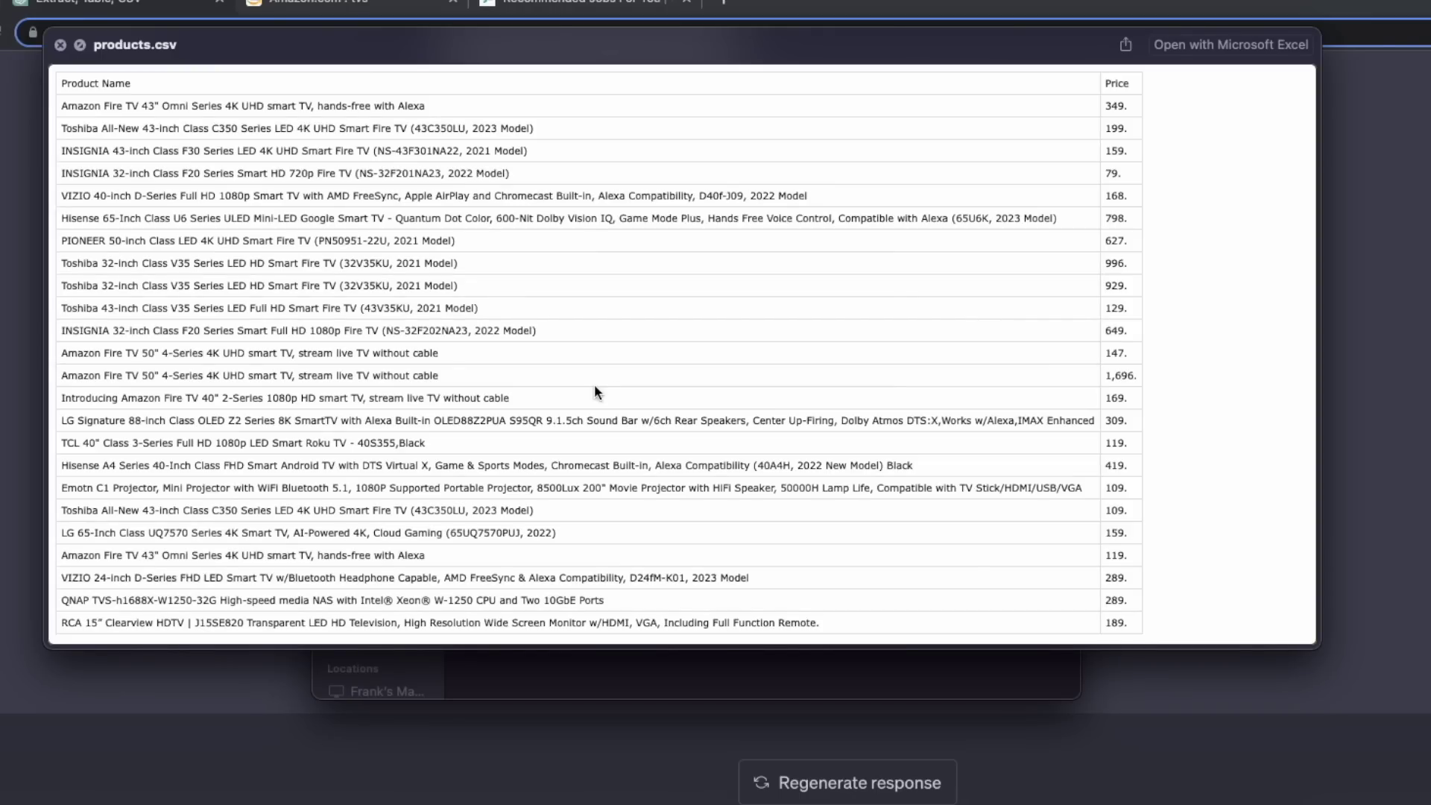
pyautogui.scroll(3, 82, 111)
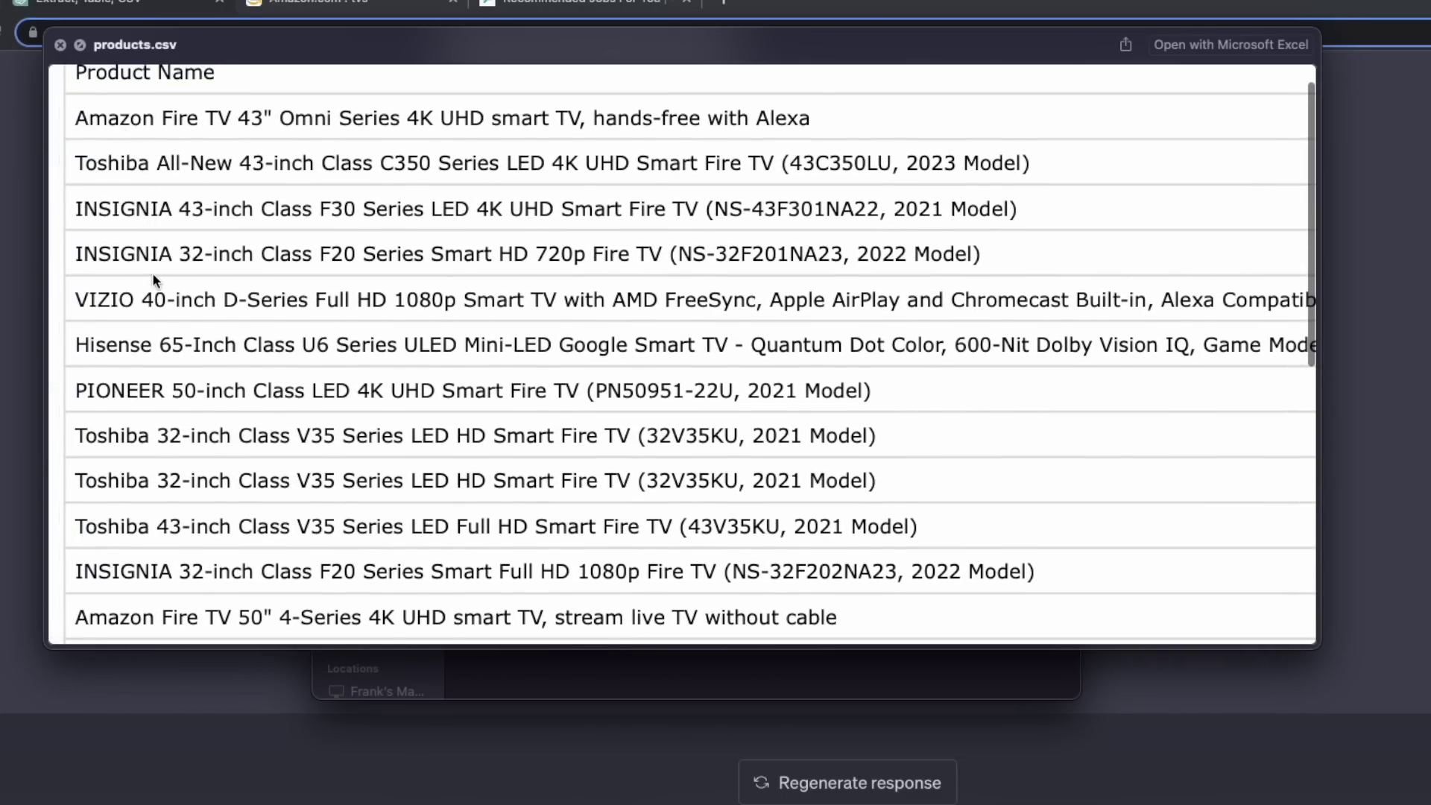
pyautogui.scroll(-3, 318, 417)
pyautogui.hscroll(5, 594, 359)
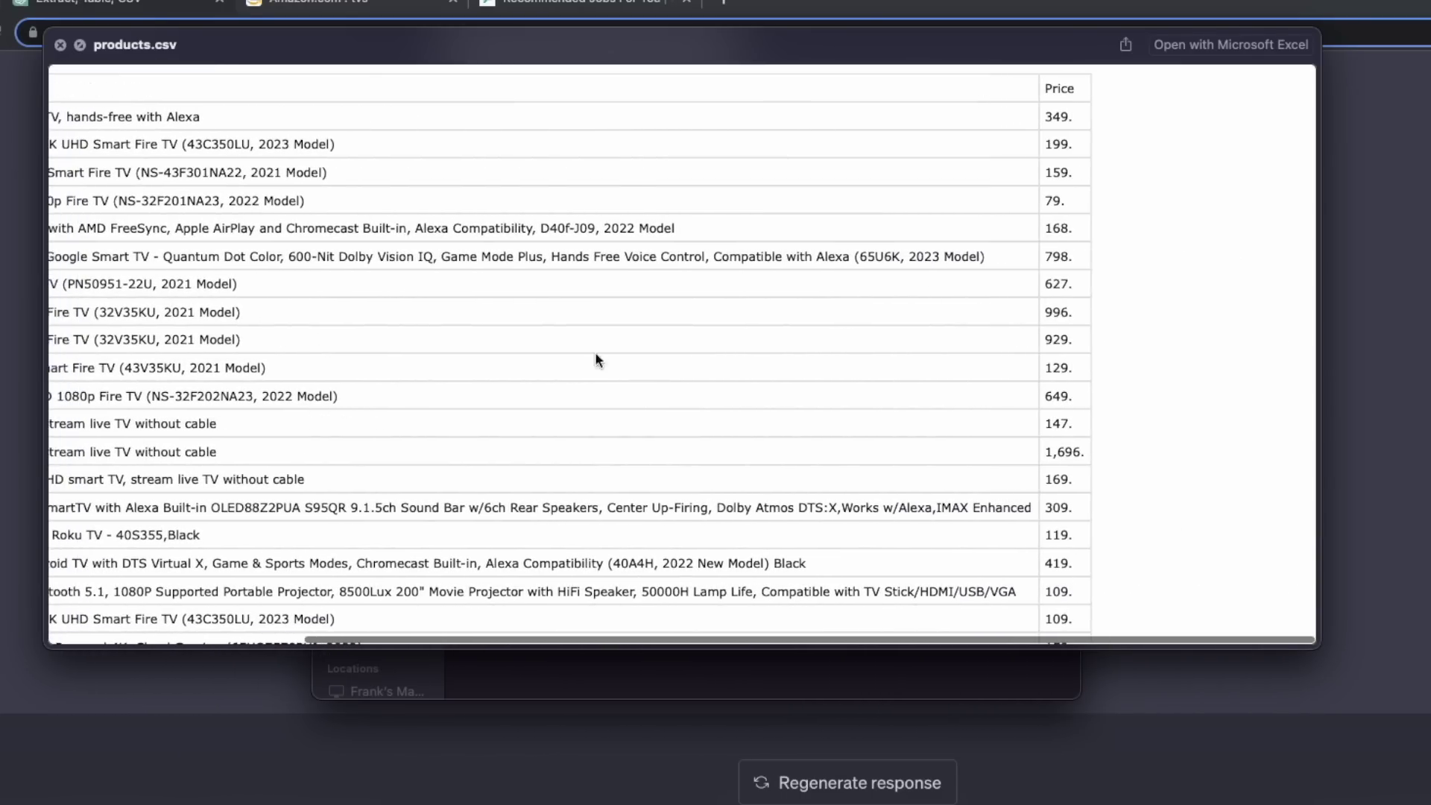
pyautogui.hscroll(-1, 1041, 112)
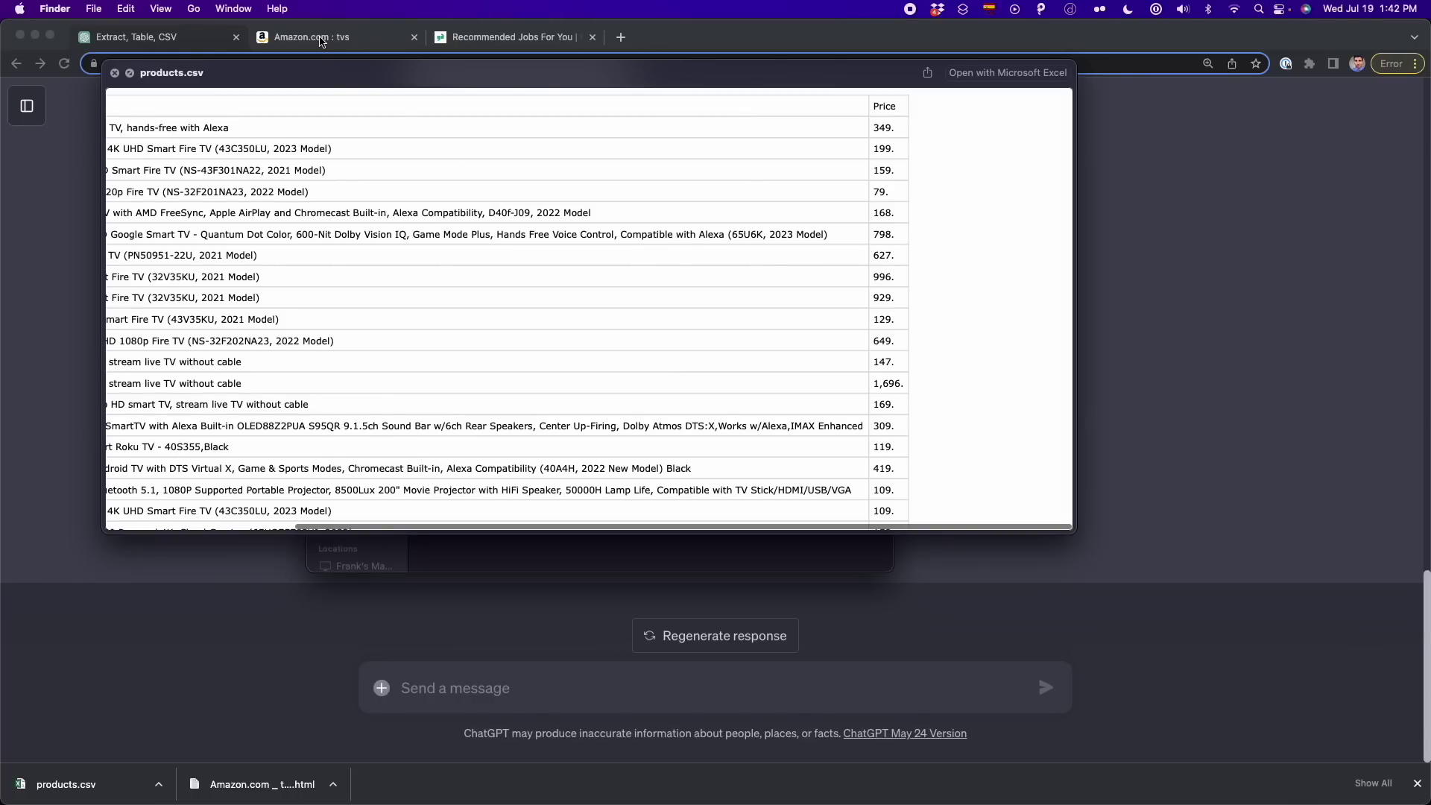
# Step: Save the second Amazon results page for tvs as a complete webpage named "Amazon.com _ tvs2.html" in the Video folder
pyautogui.click(321, 41)
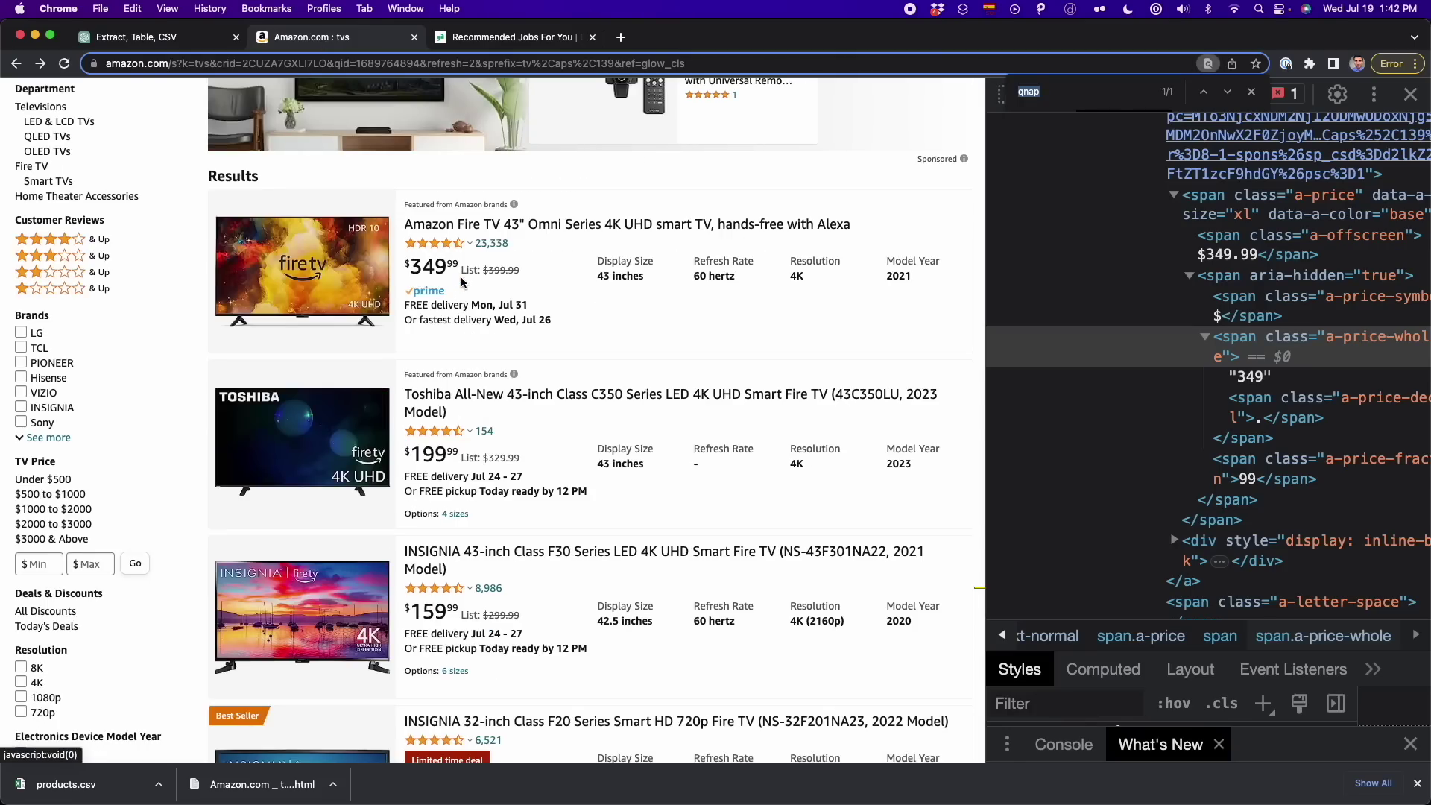
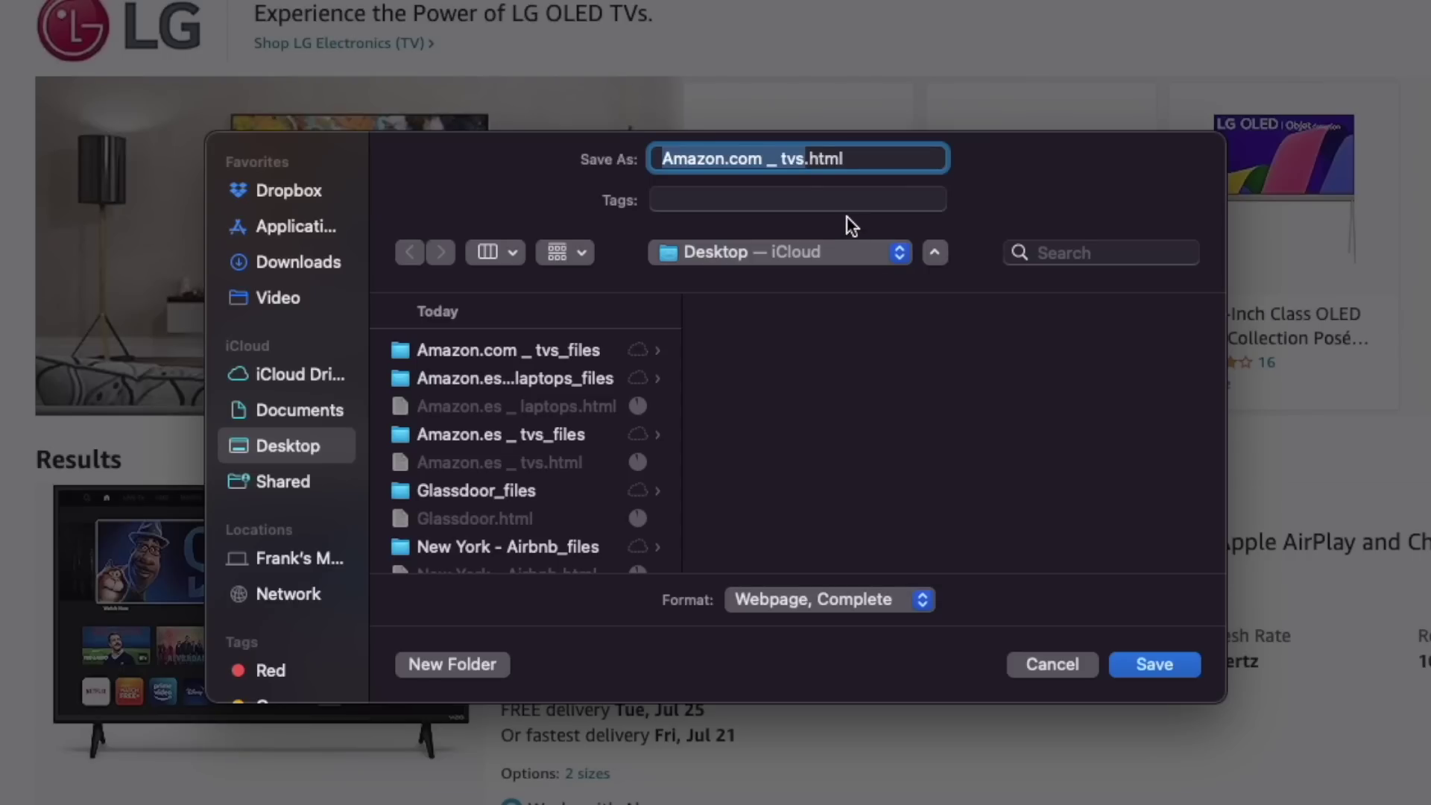
pyautogui.write('2')
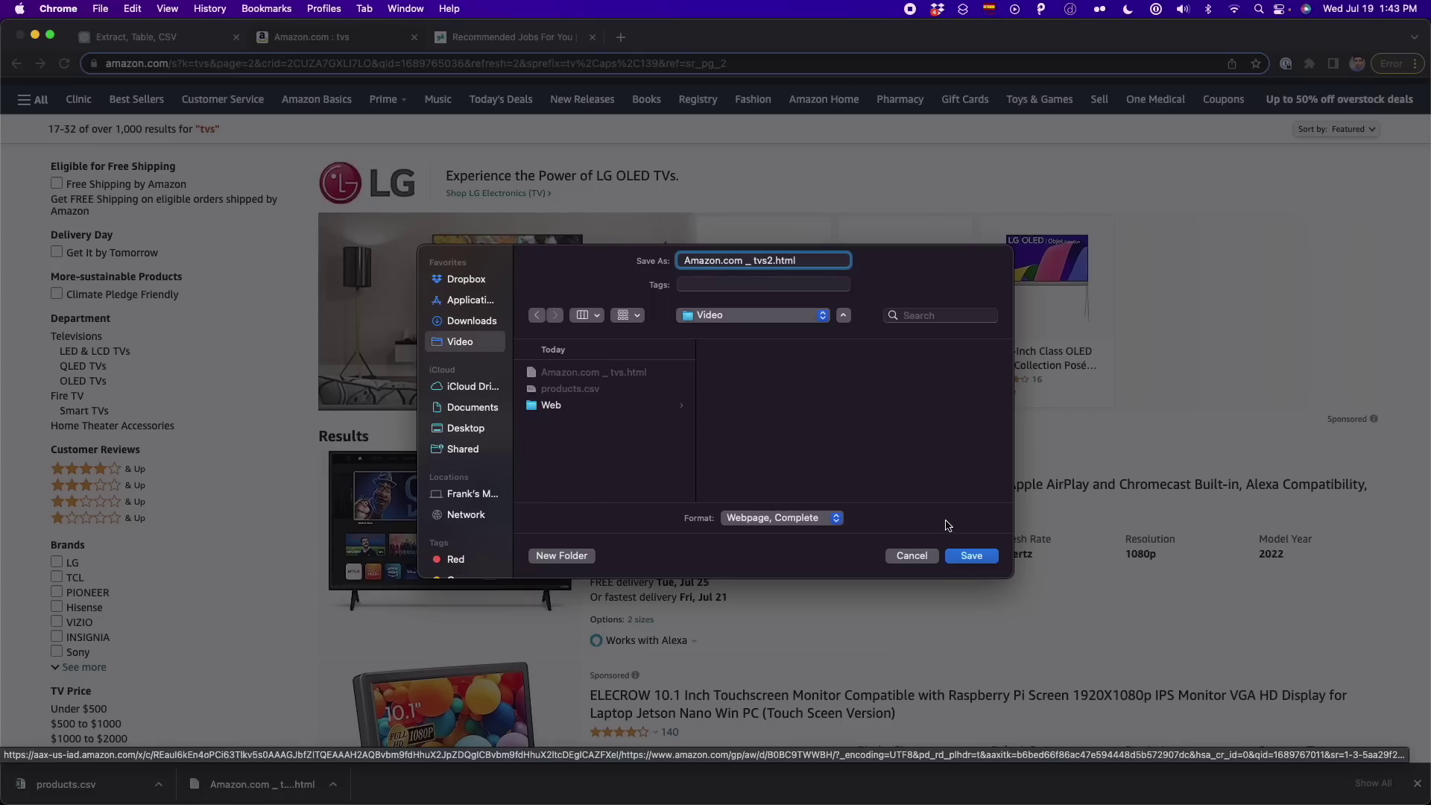
pyautogui.click(1155, 664)
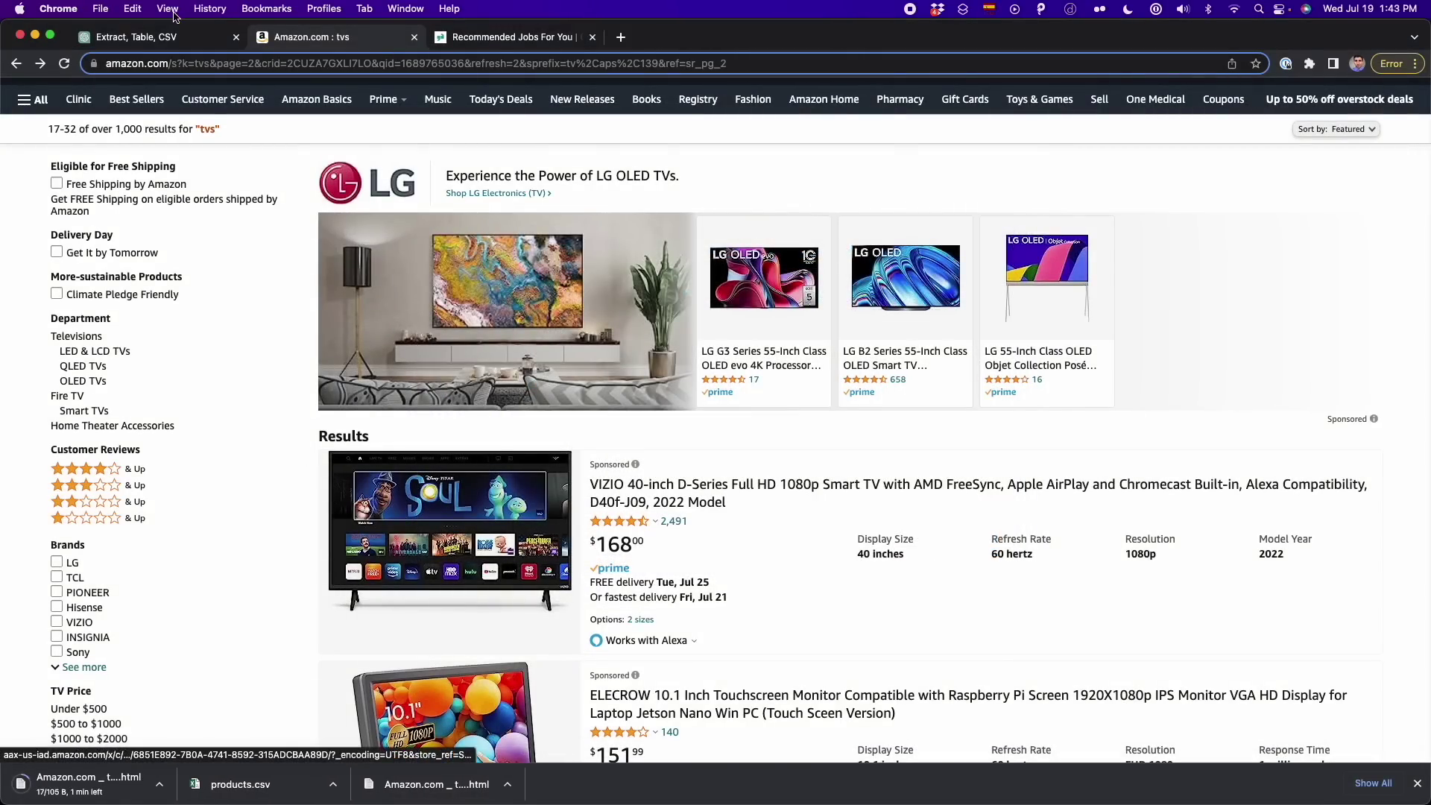
# Step: Back in the ChatGPT conversation, attach Amazon.com _ tvs2.html from the Video folder to a new message
pyautogui.click(176, 37)
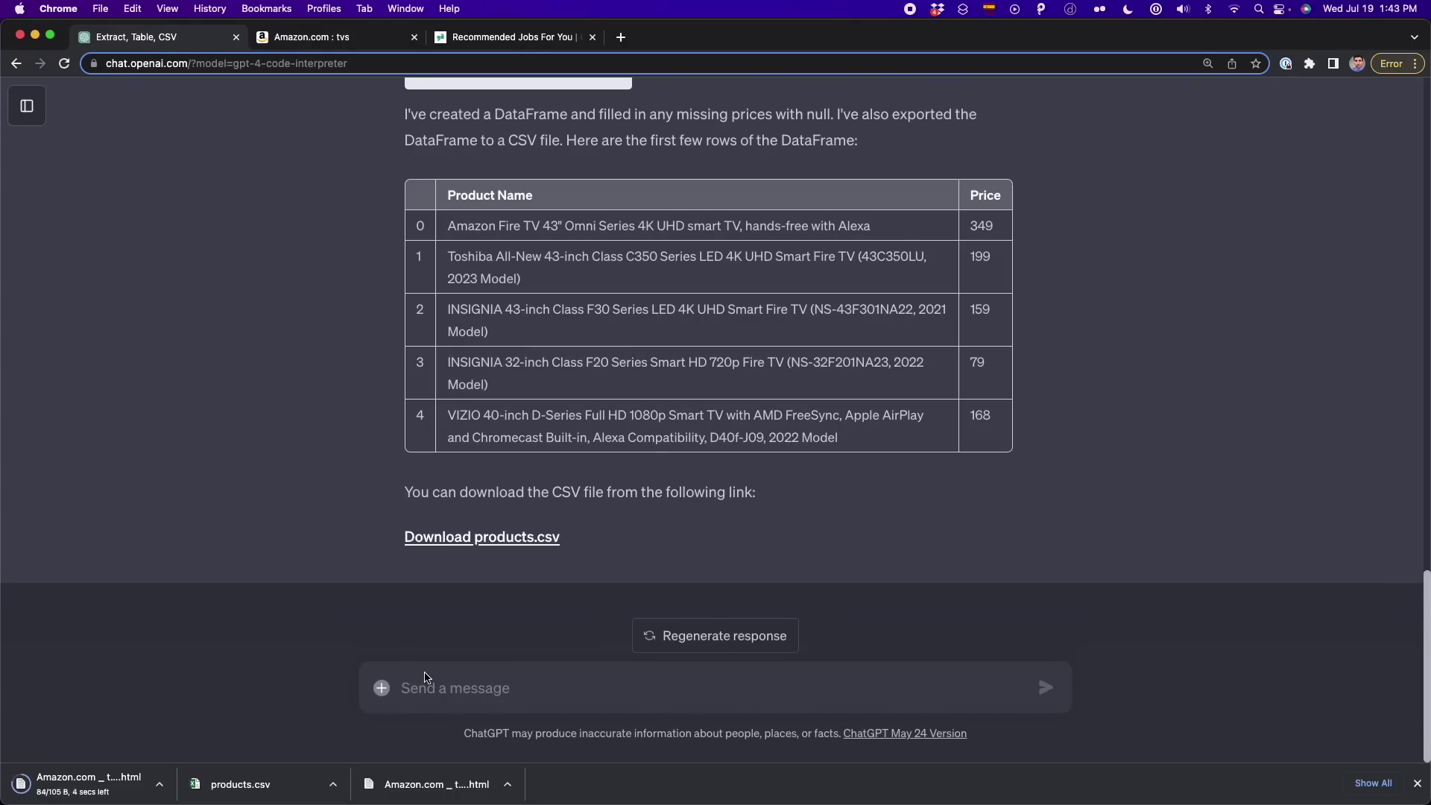
pyautogui.click(382, 688)
pyautogui.click(633, 347)
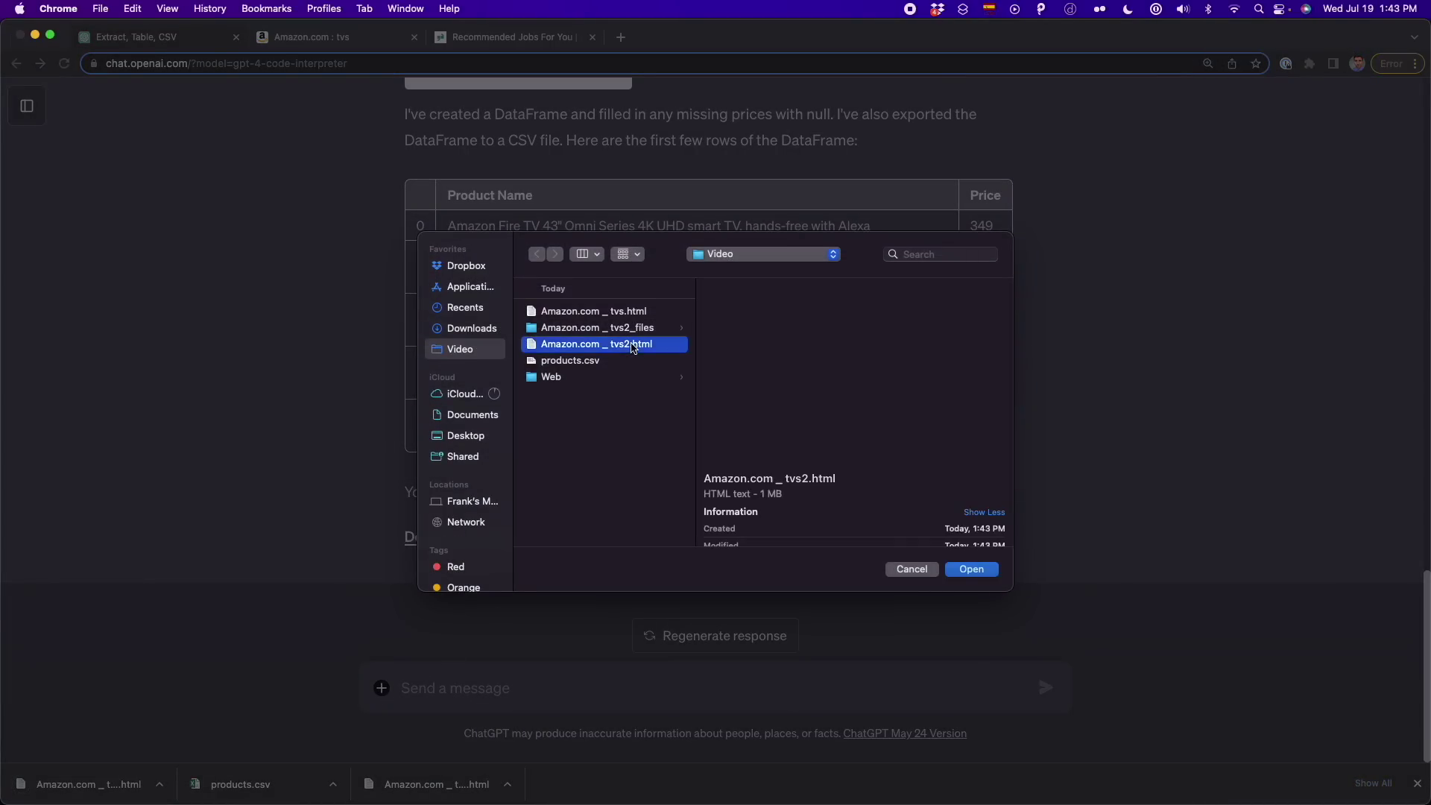
pyautogui.click(971, 570)
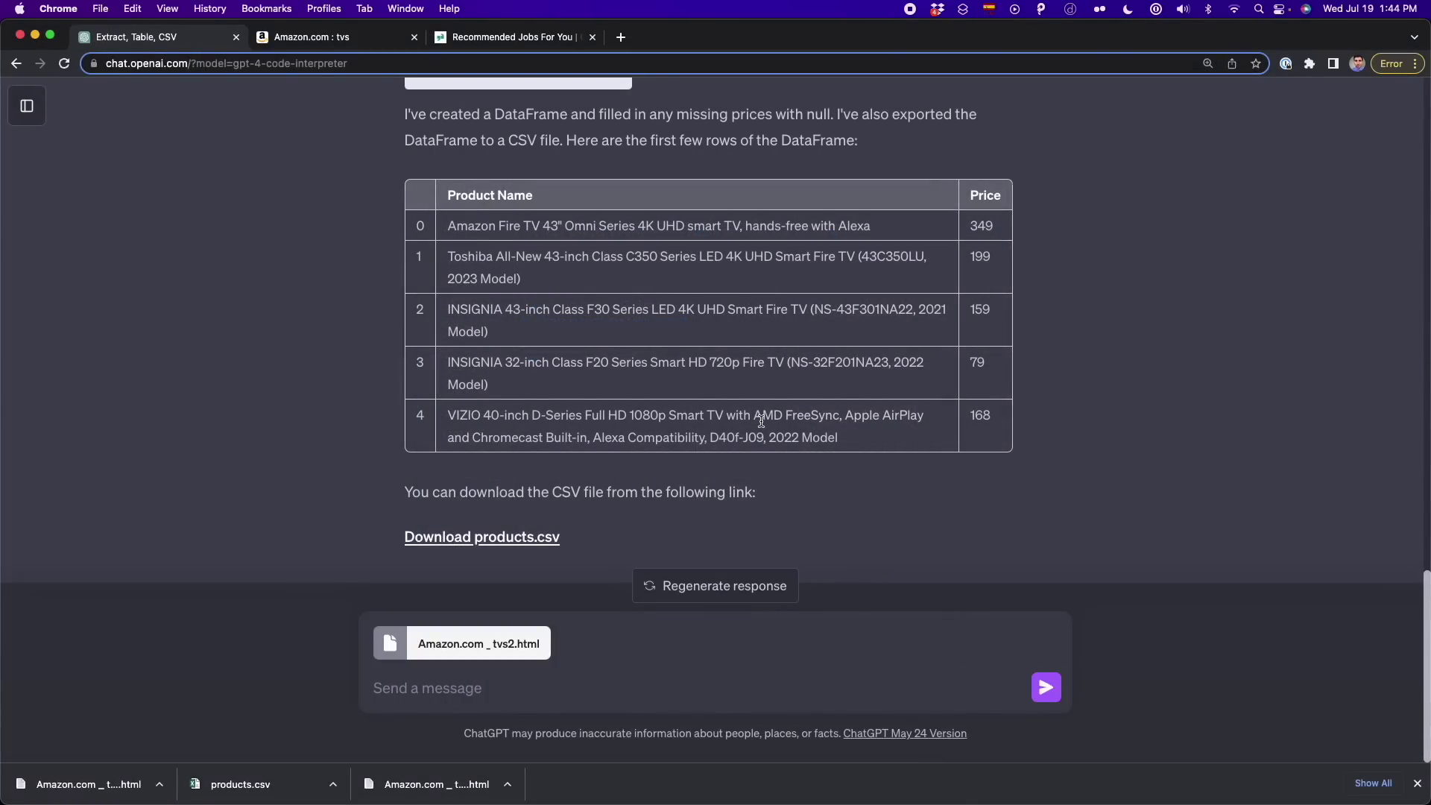
# Step: Enter the prompt "This is the second page of the previous website. Use the HTML file to extract the data following the same steps I described before"
pyautogui.scroll(20, 761, 422)
pyautogui.moveTo(548, 176); pyautogui.dragTo(403, 157)
pyautogui.press('super+c')
pyautogui.scroll(-15, 563, 227)
pyautogui.click(528, 688)
pyautogui.press('super+v')
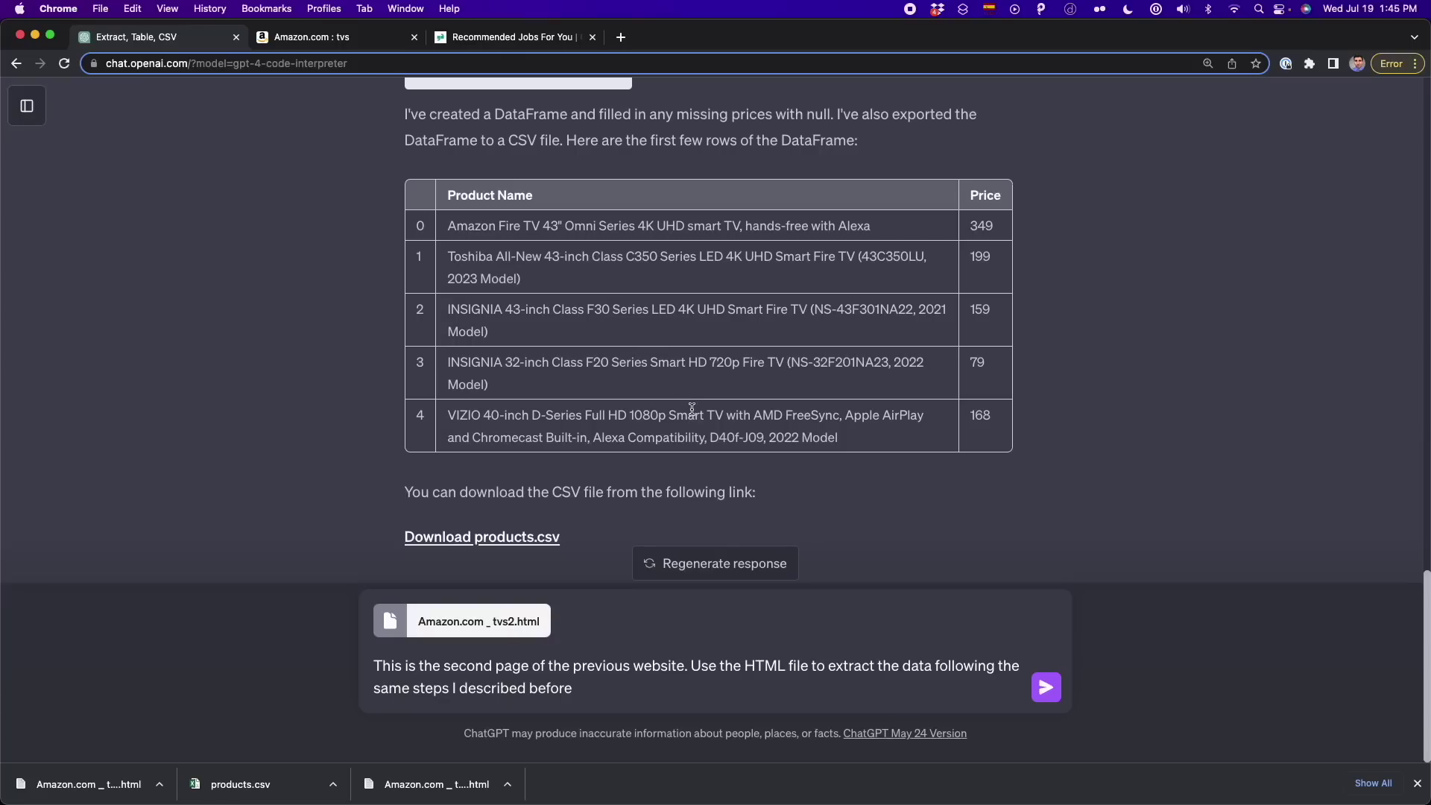
# Step: Review the element instructions in the first message of the conversation and submit the prompt for the second page
pyautogui.scroll(10, 674, 135)
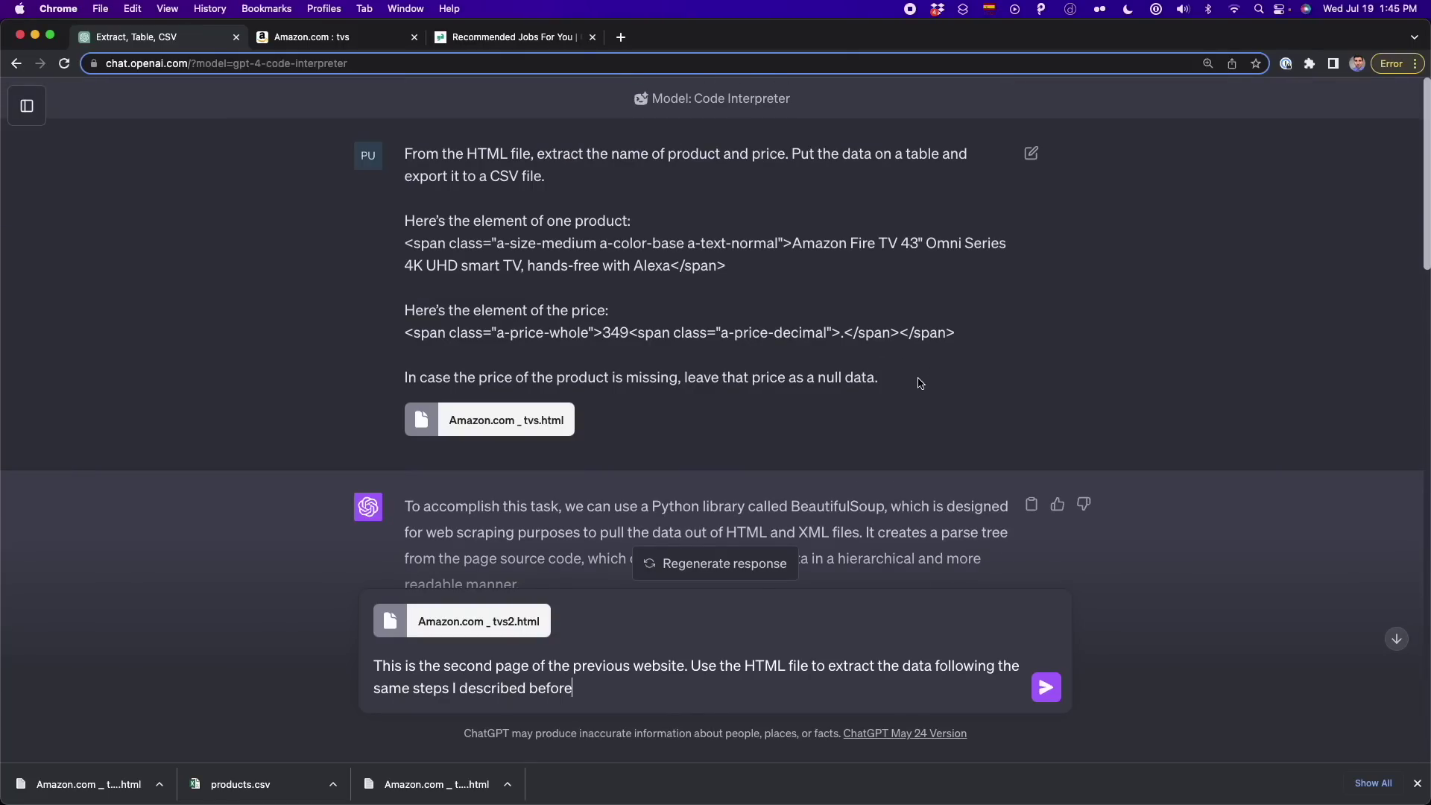
pyautogui.moveTo(920, 384); pyautogui.dragTo(429, 238)
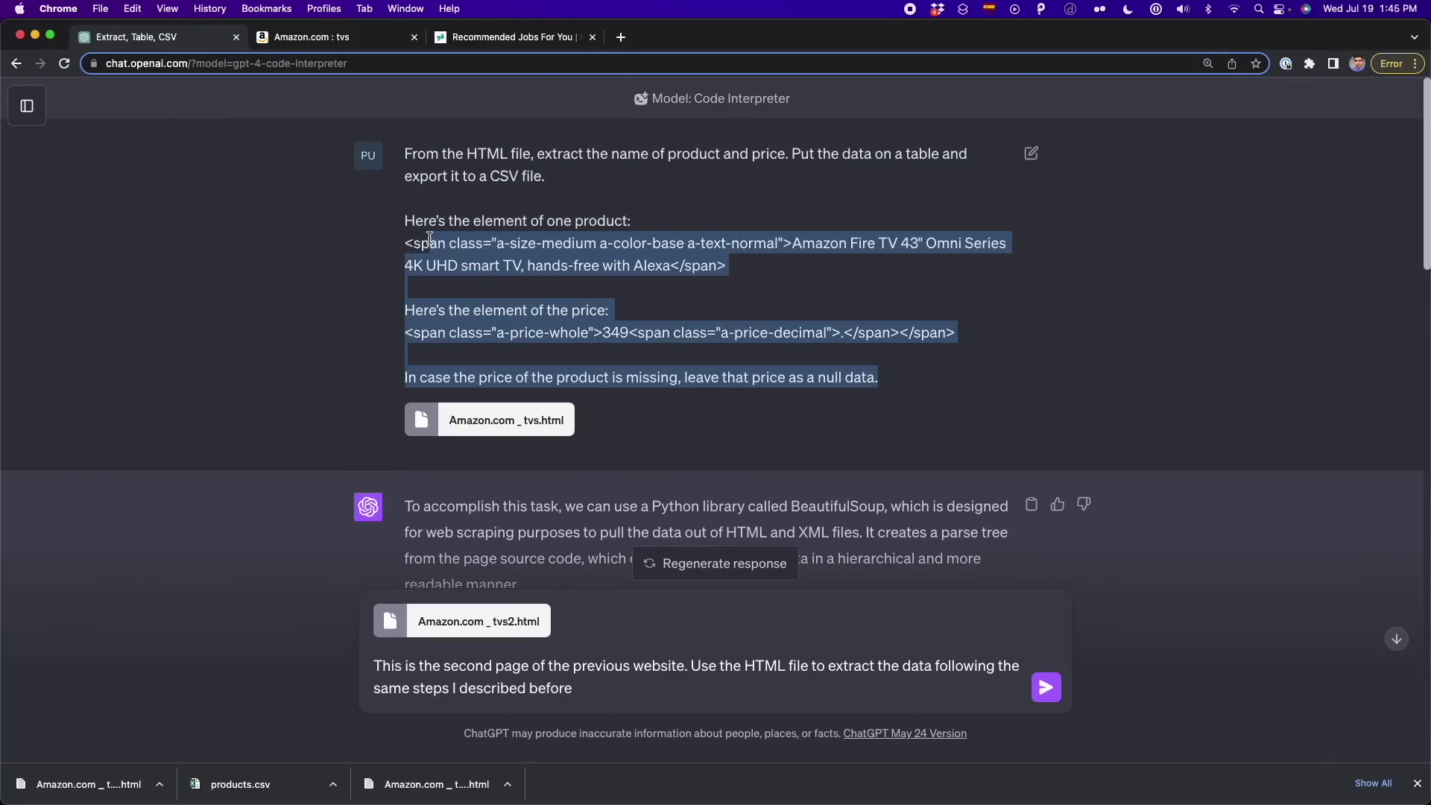
pyautogui.scroll(-15, 611, 389)
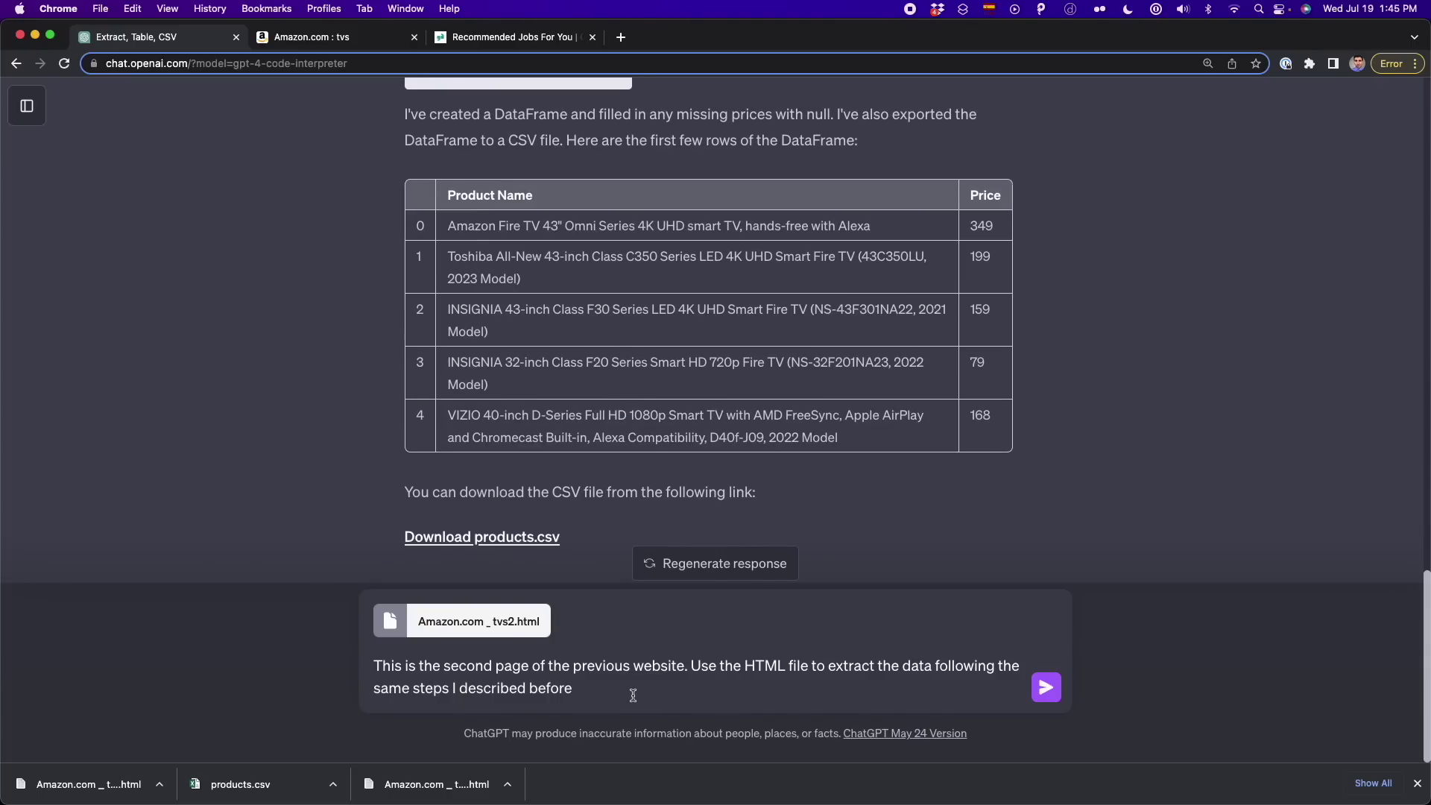
pyautogui.click(1047, 687)
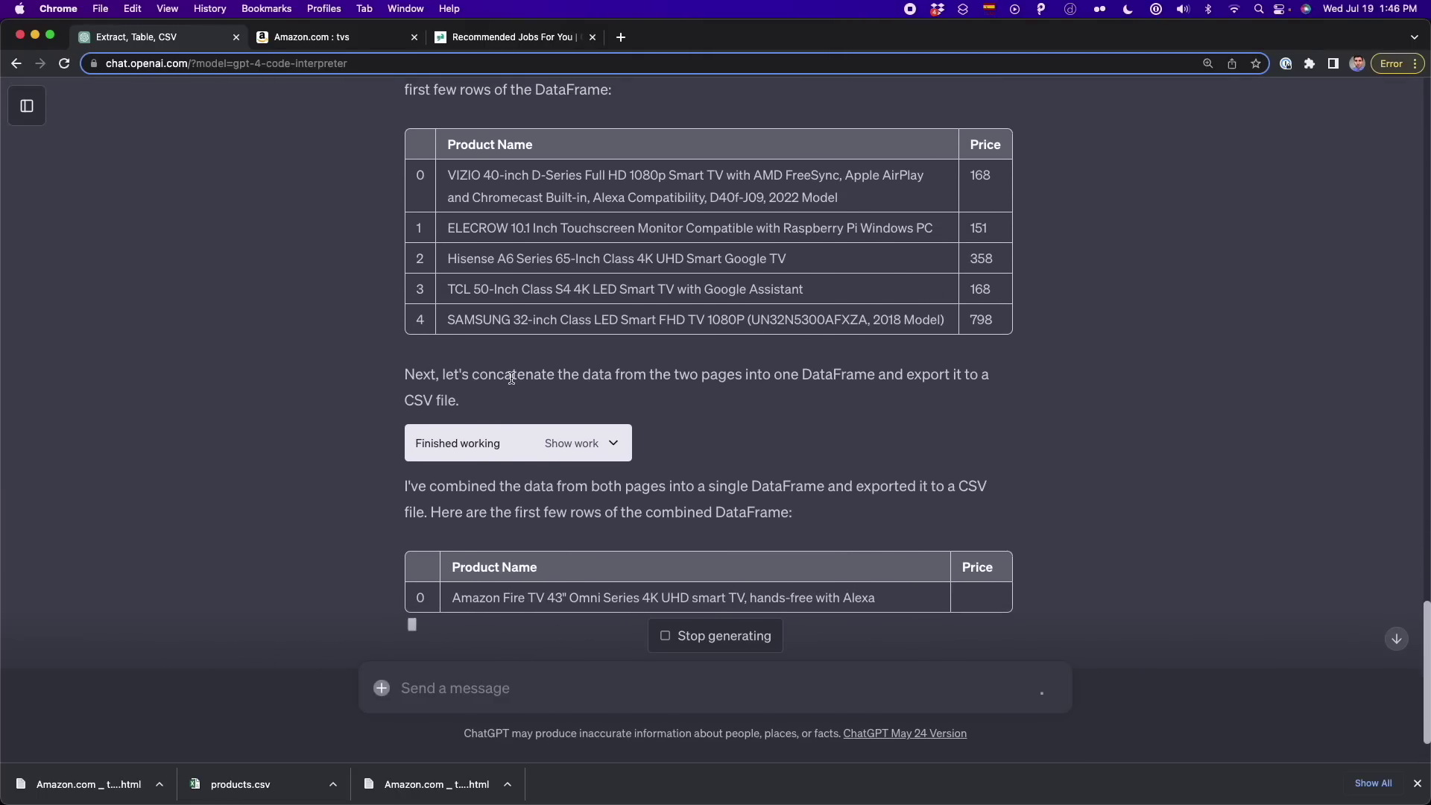
# Step: Download products_combined.csv from ChatGPT's response and preview its full list of product names and prices
pyautogui.doubleClick(512, 379)
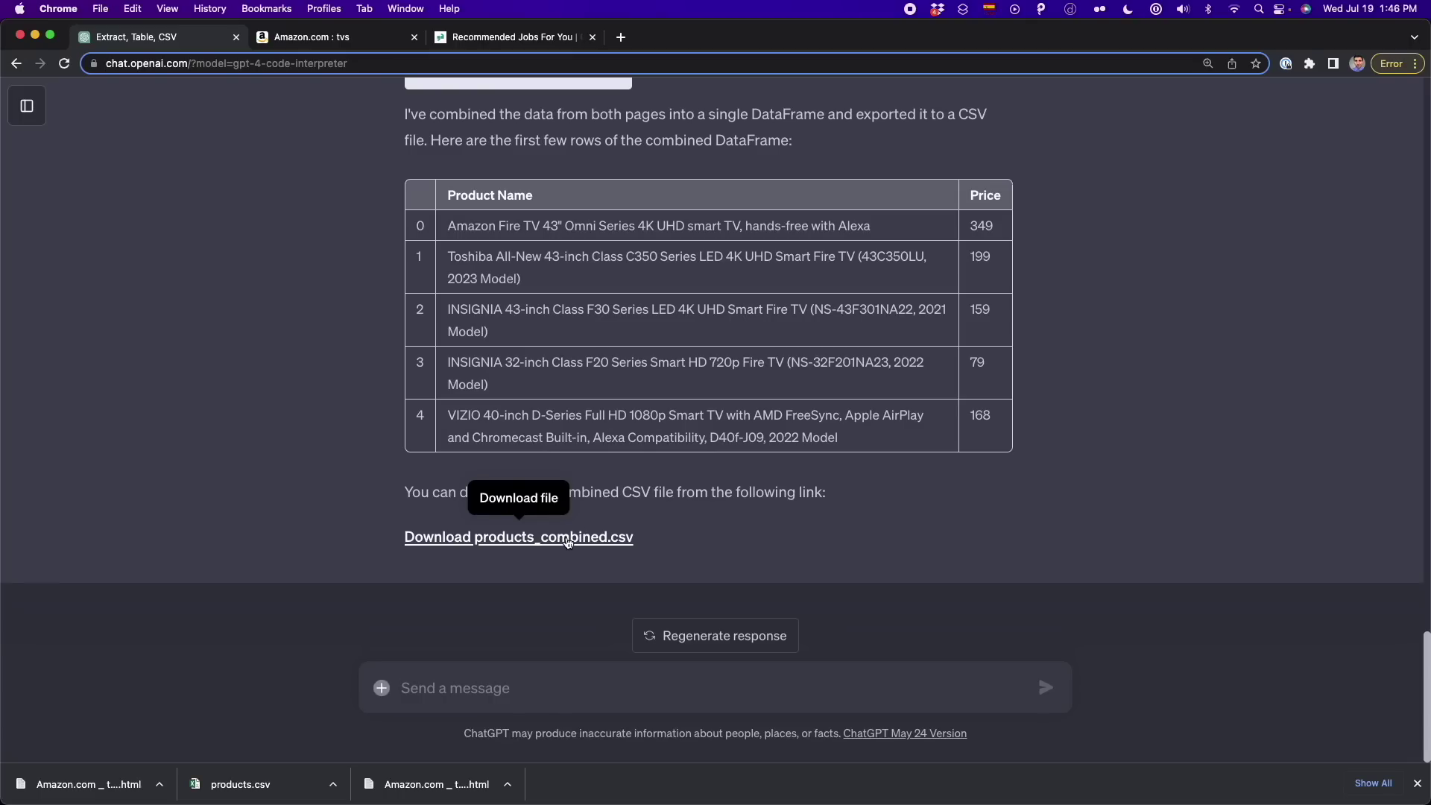
pyautogui.click(568, 543)
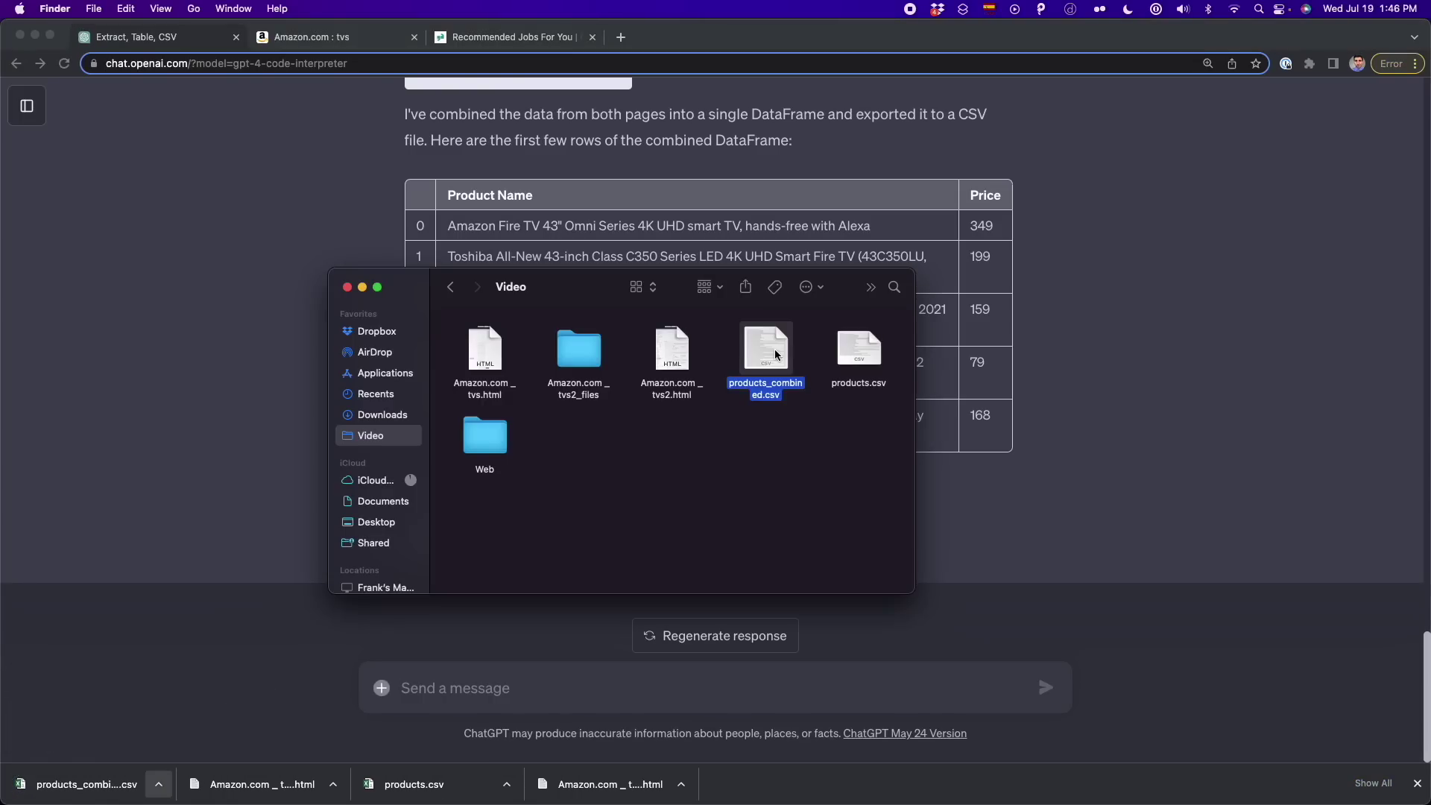
pyautogui.press('space')
pyautogui.scroll(-10, 544, 298)
pyautogui.scroll(5, 544, 298)
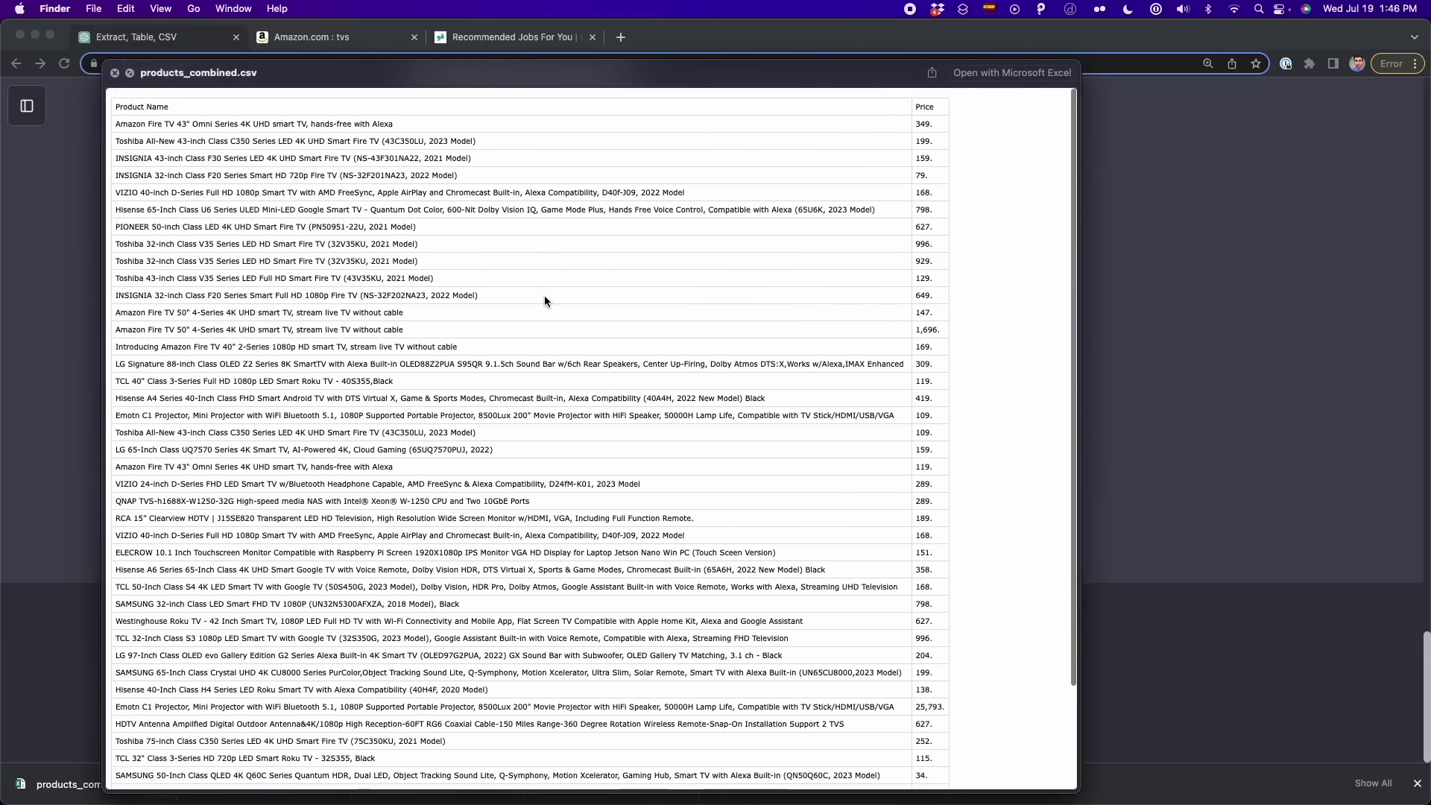
pyautogui.scroll(-3, 404, 333)
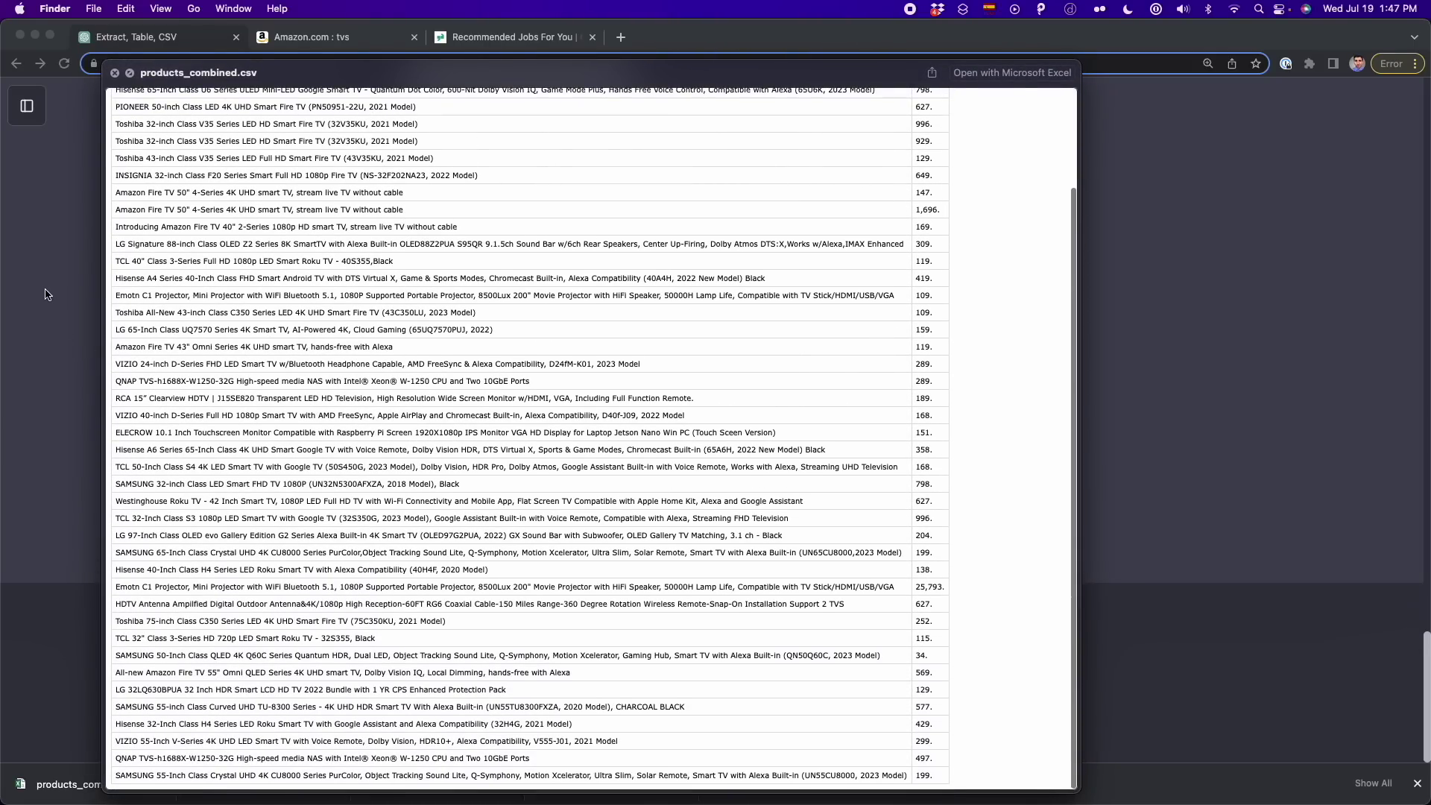
# Step: Compare the second-page TVs and prices in products_combined.csv with the first listings on Amazon's second results page
pyautogui.click(45, 294)
pyautogui.click(359, 46)
pyautogui.scroll(-3, 428, 395)
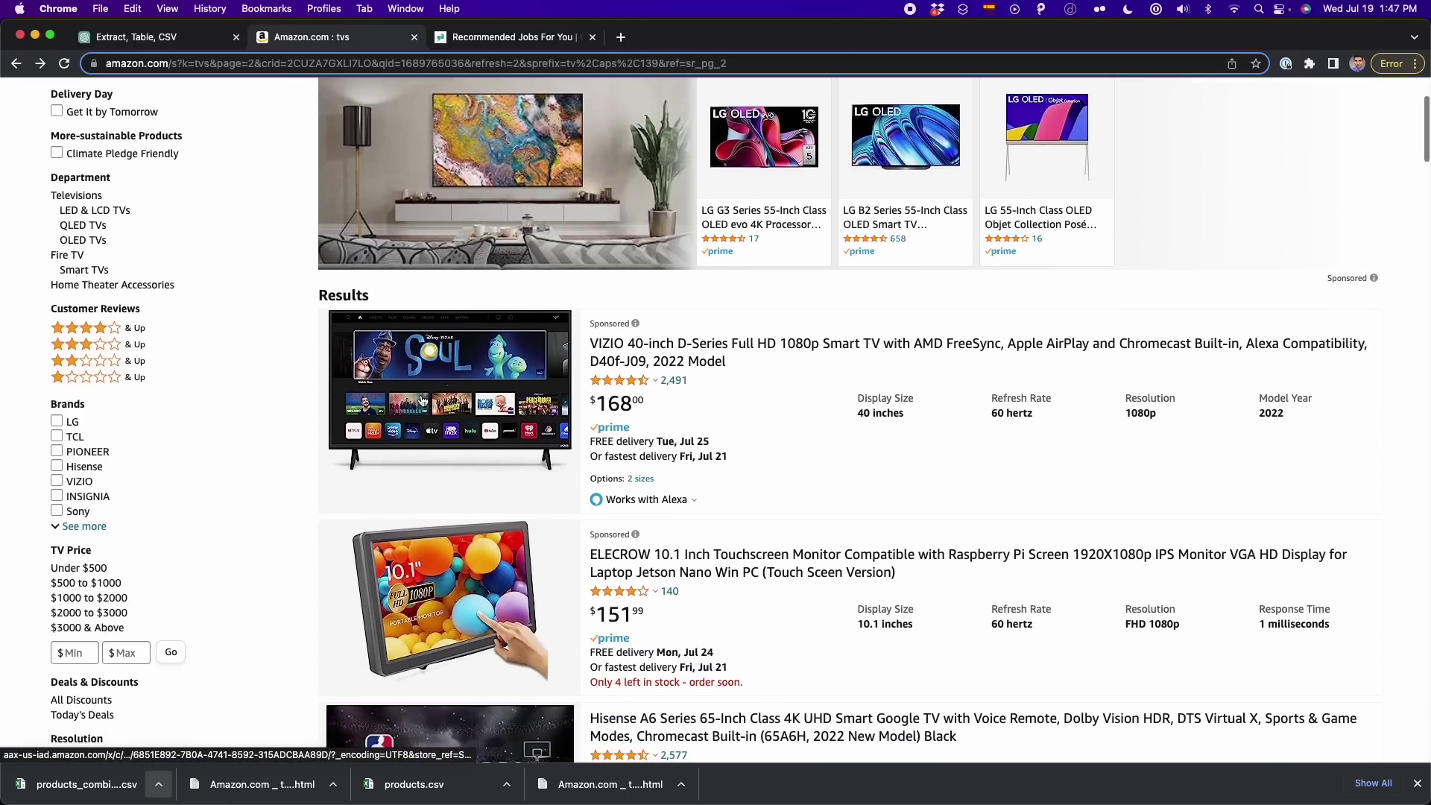
pyautogui.press('super+Tab')
pyautogui.scroll(-5, 170, 461)
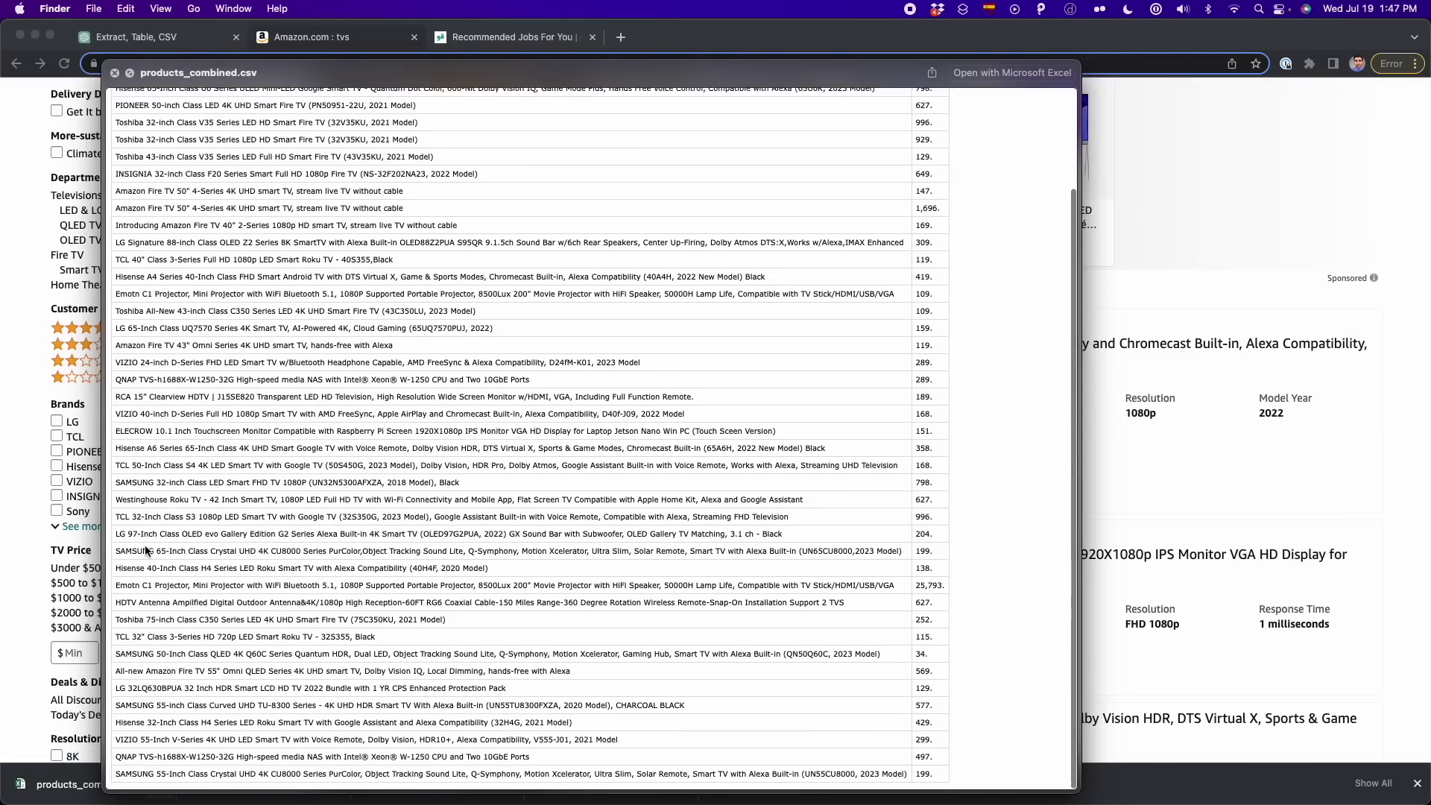
pyautogui.scroll(5, 156, 480)
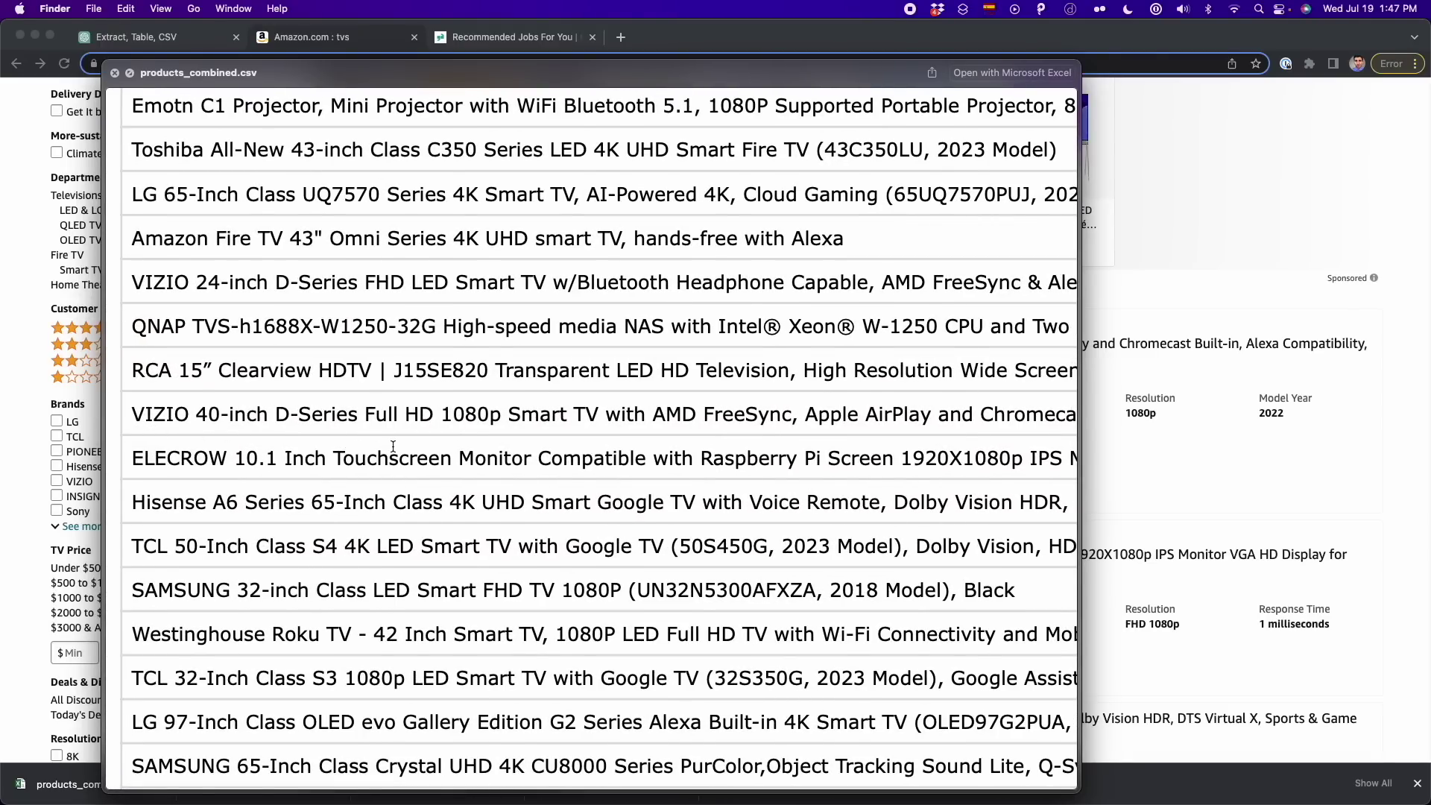
pyautogui.hscroll(15, 393, 446)
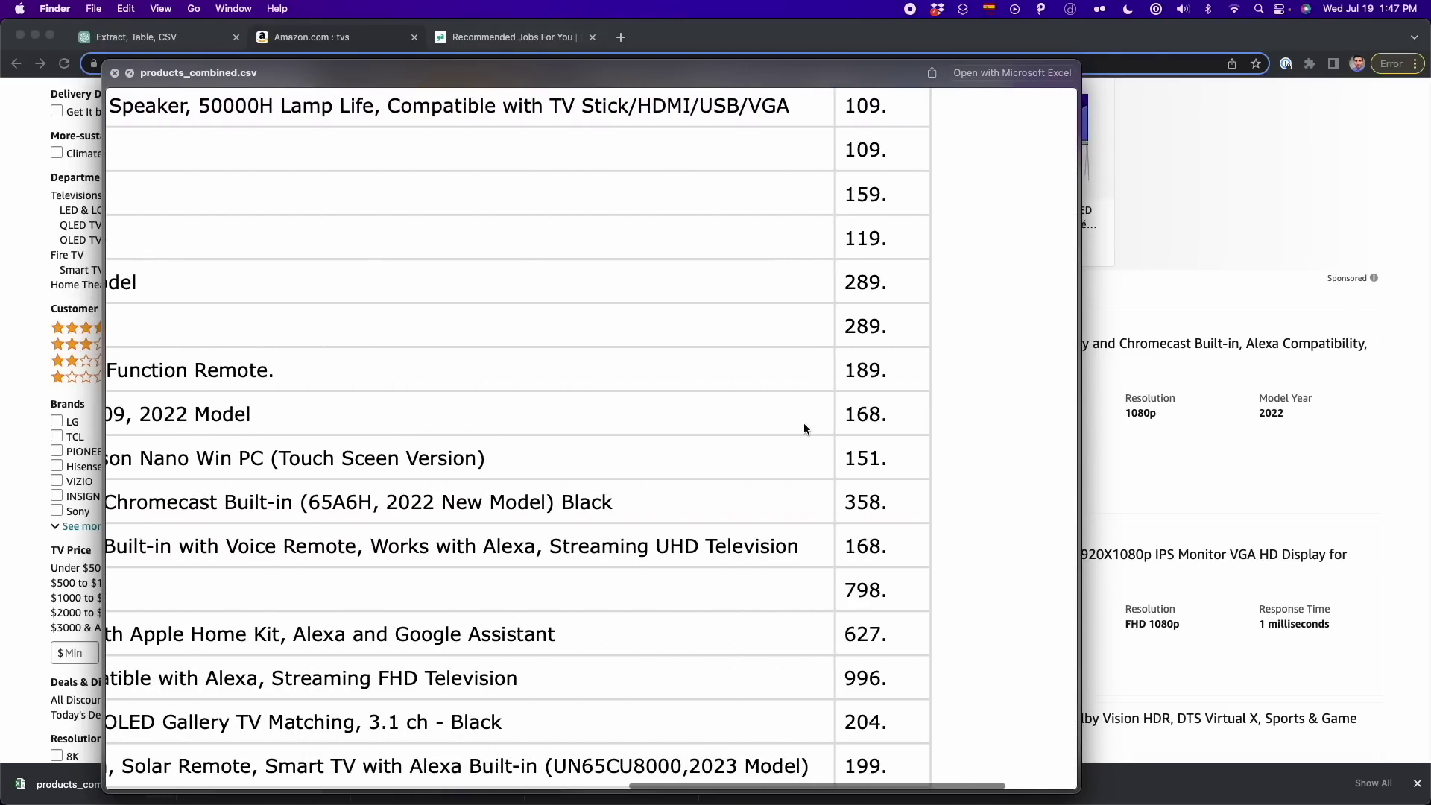
# Step: Check the remaining prices in products_combined.csv and look through the rest of Amazon's second results page down to its page navigation
pyautogui.scroll(-5, 853, 410)
pyautogui.scroll(5, 824, 408)
pyautogui.hscroll(5, 767, 419)
pyautogui.click(1300, 285)
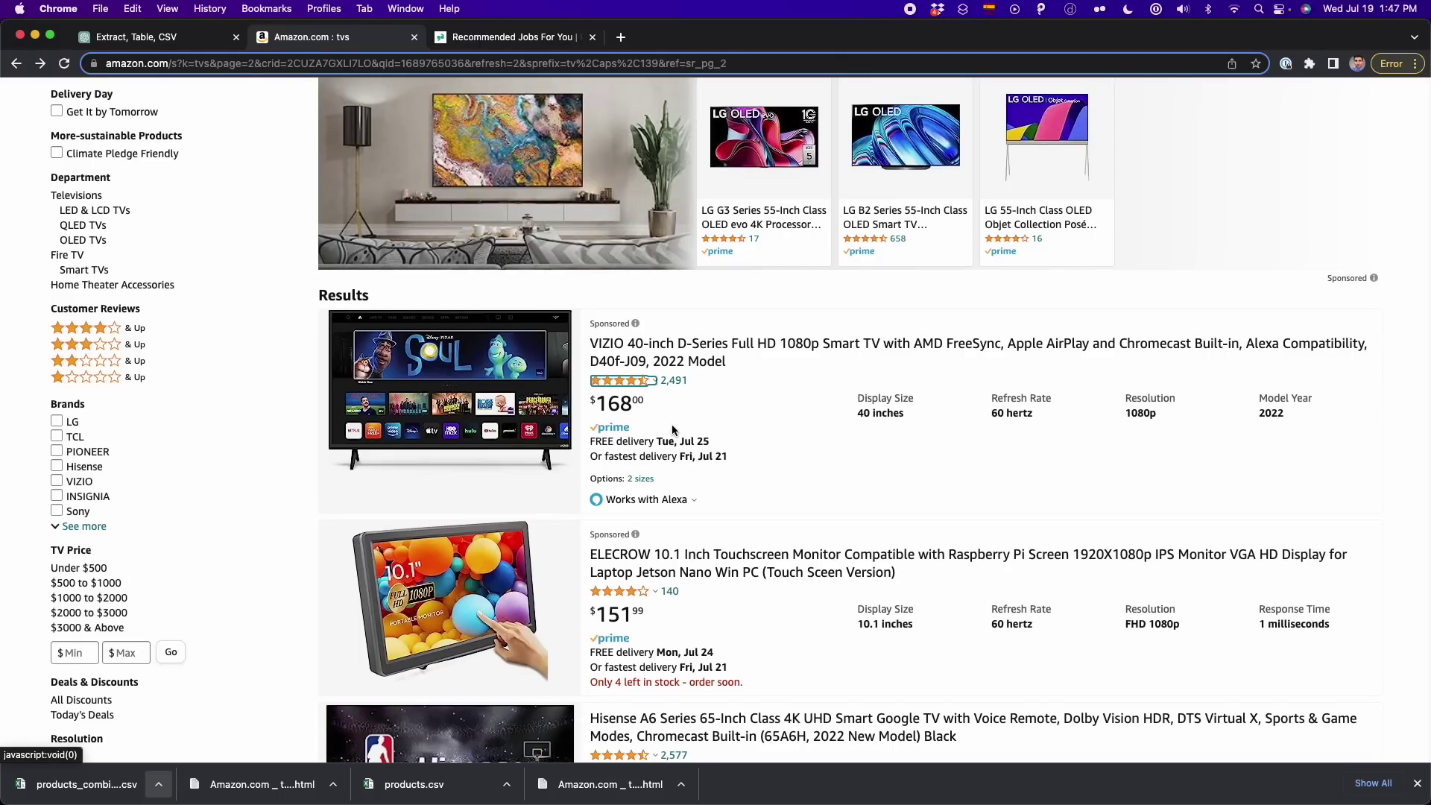
pyautogui.scroll(-20, 673, 430)
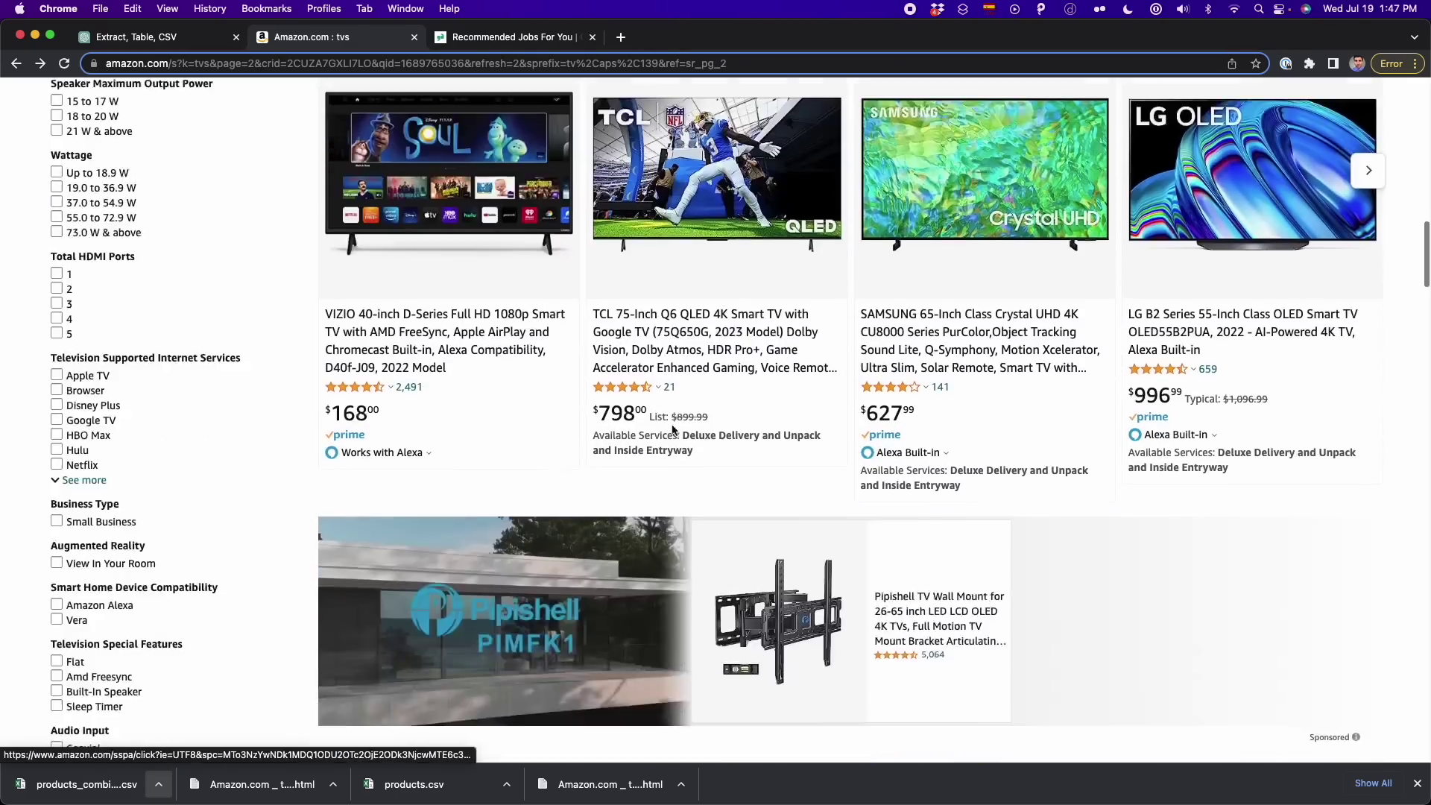
pyautogui.scroll(-20, 673, 430)
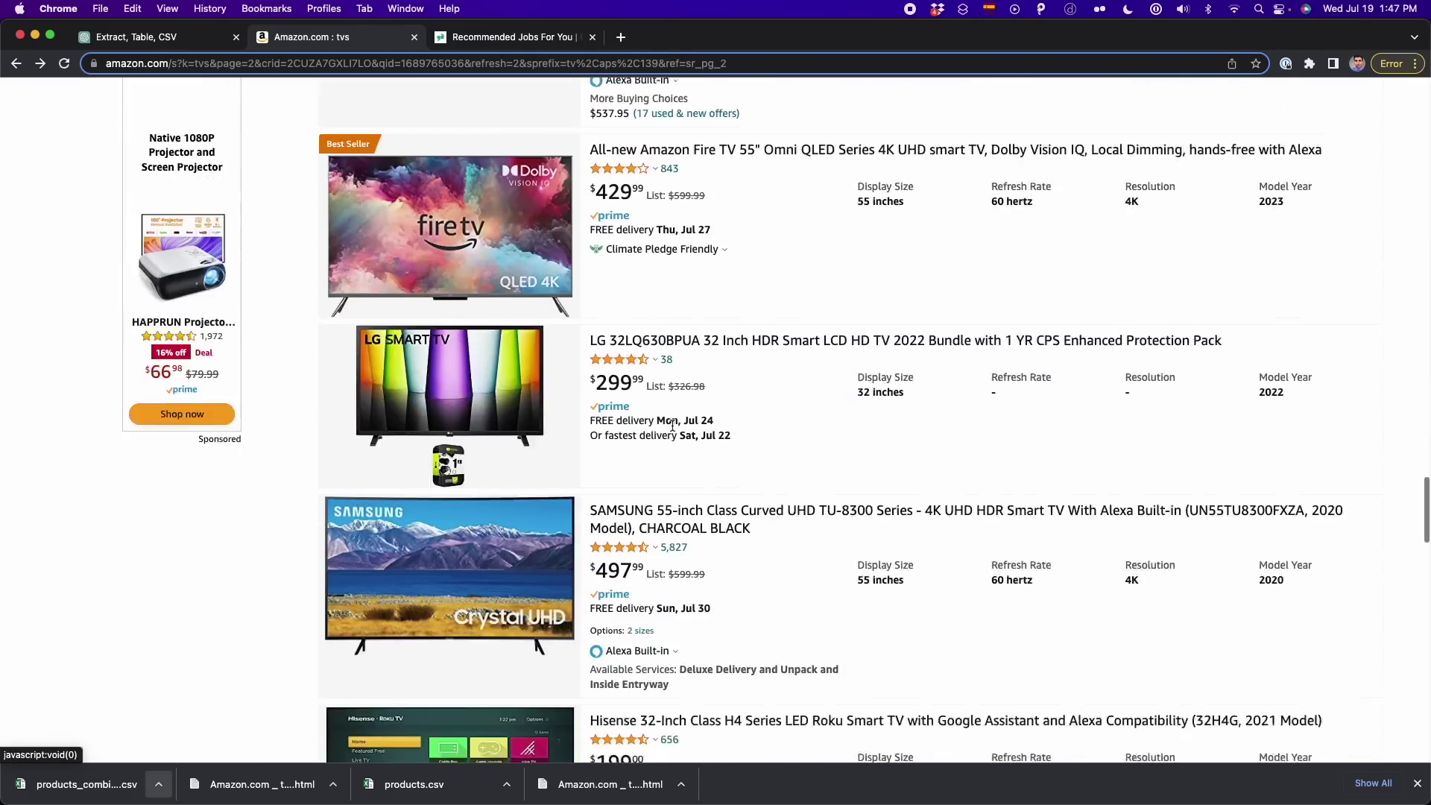
pyautogui.scroll(-1, 673, 430)
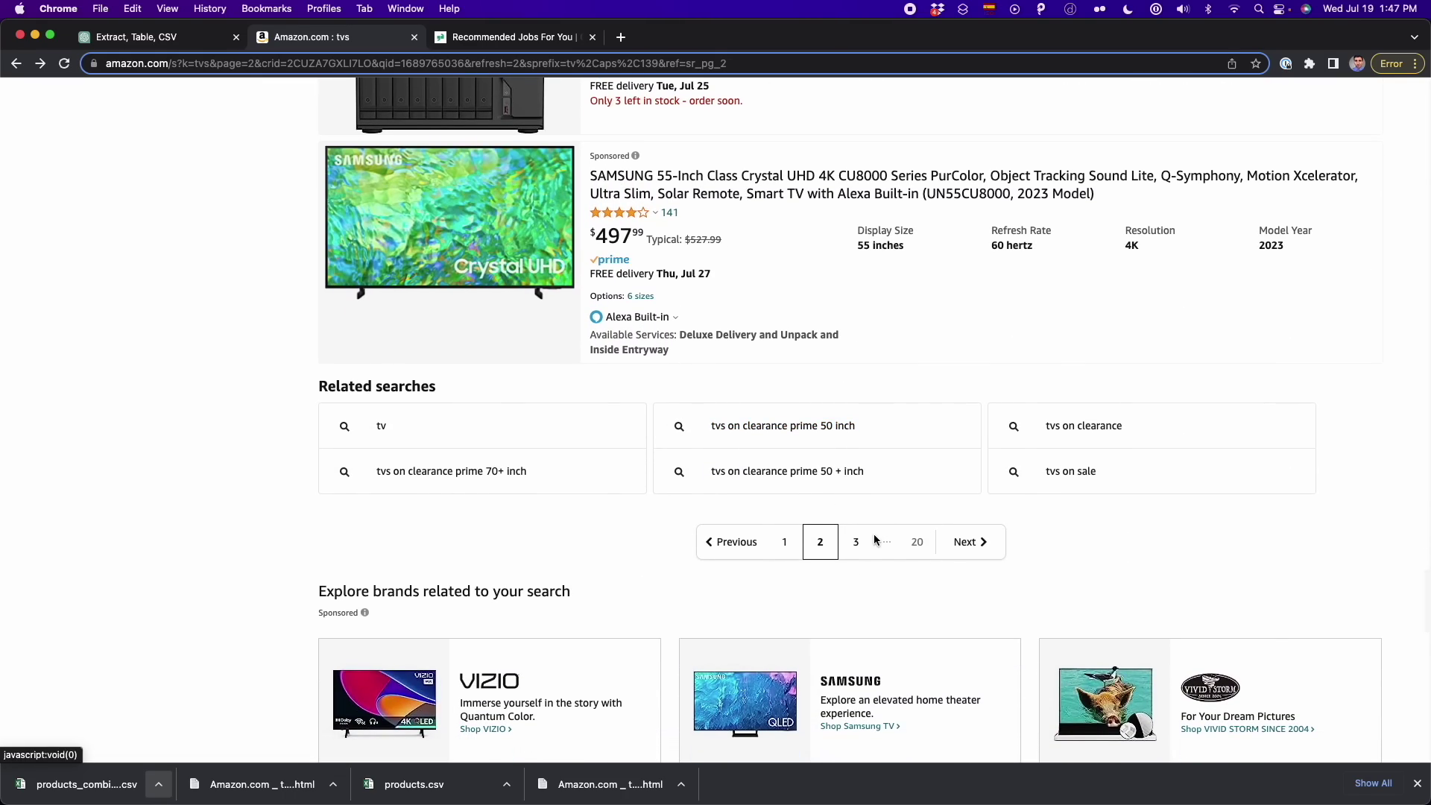
pyautogui.scroll(20, 874, 533)
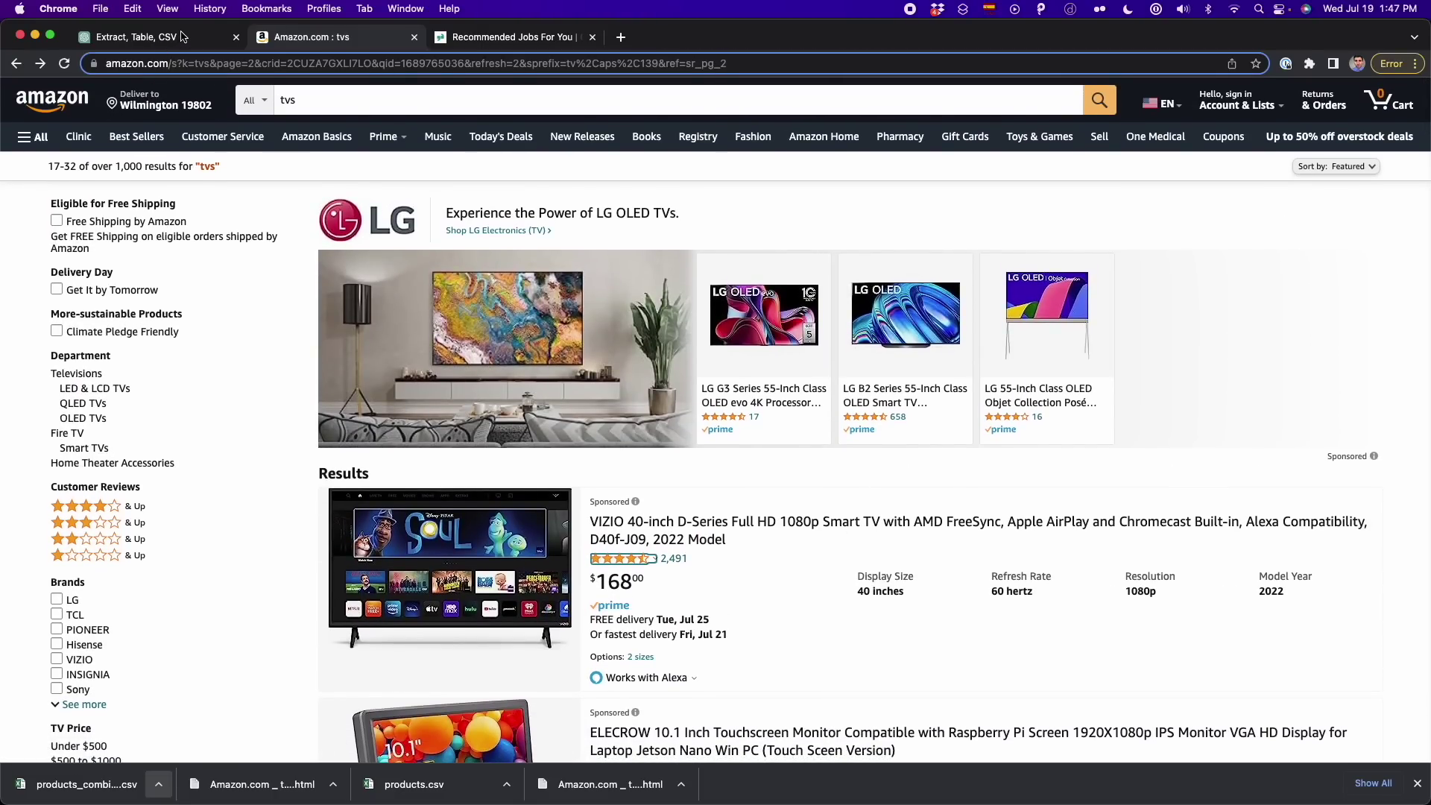
# Step: Return to the first message of the ChatGPT conversation and start a new chat
pyautogui.click(455, 44)
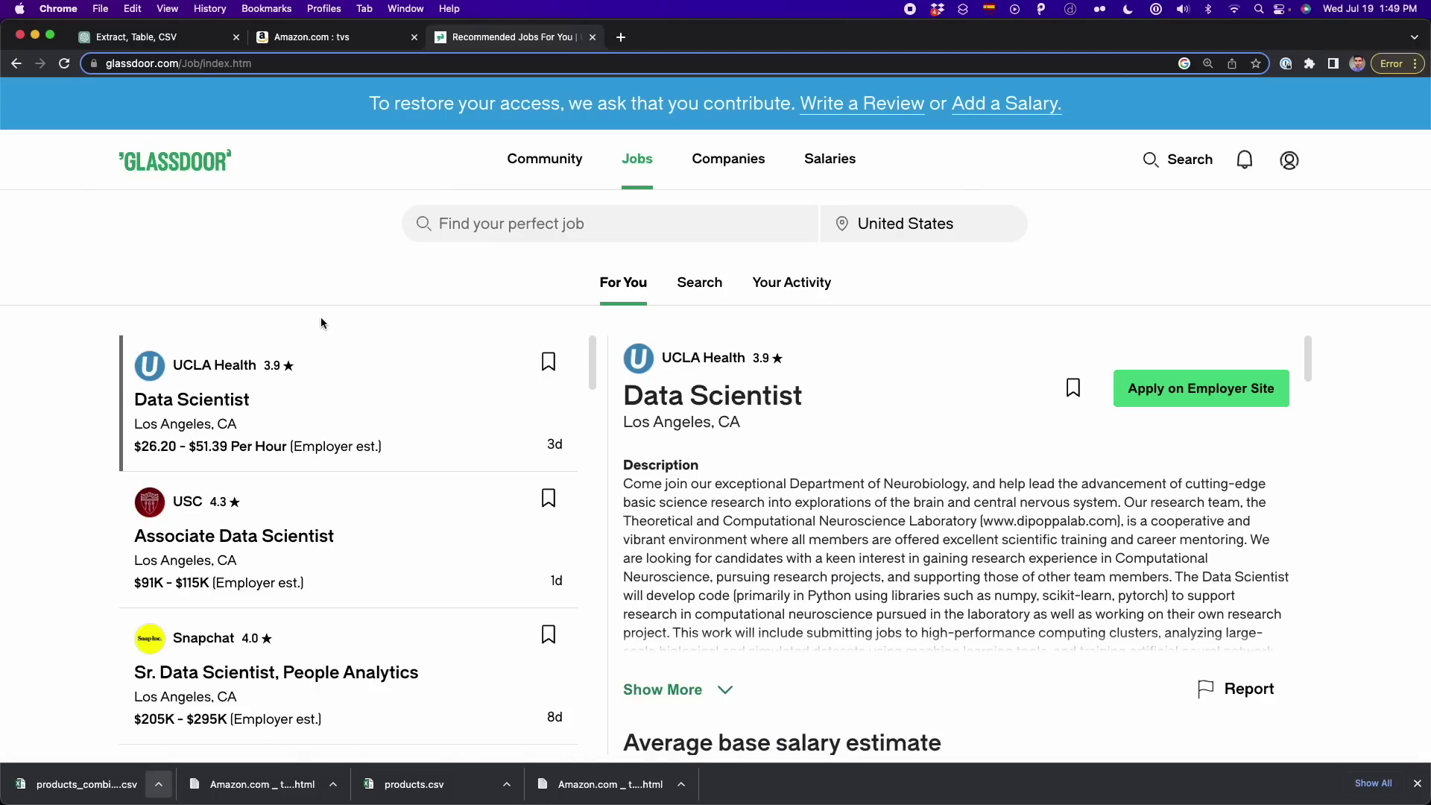
pyautogui.click(152, 39)
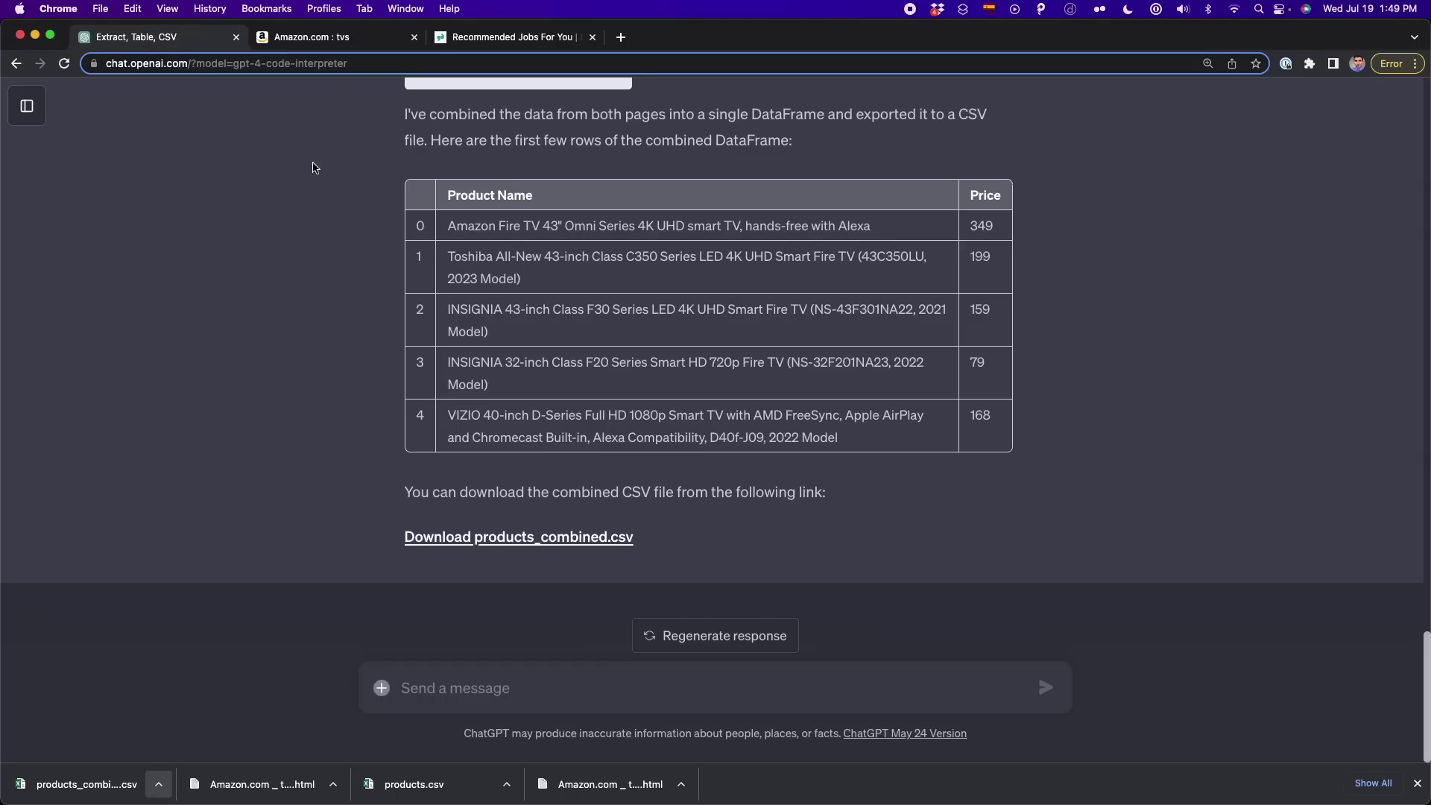
pyautogui.scroll(20, 437, 334)
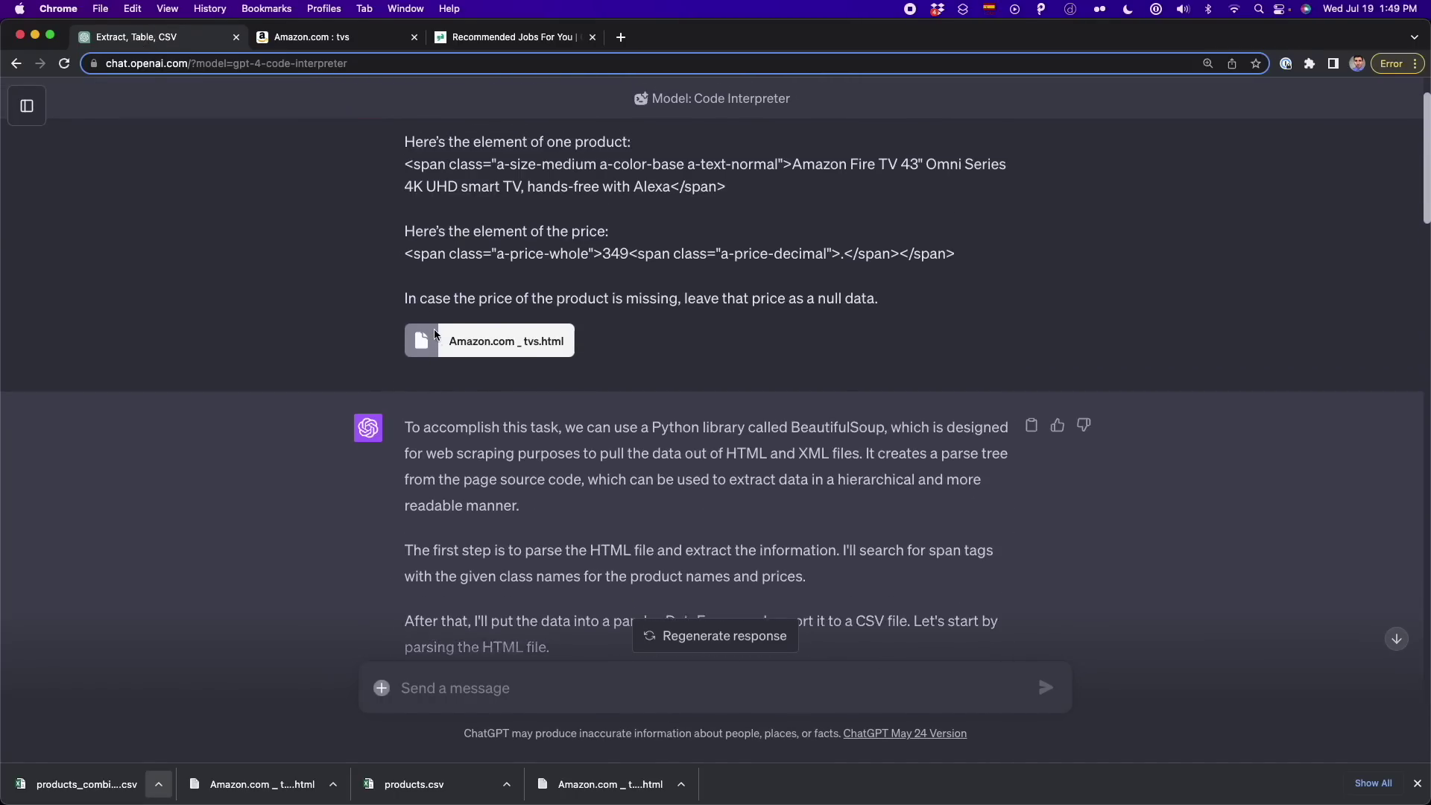
pyautogui.click(27, 107)
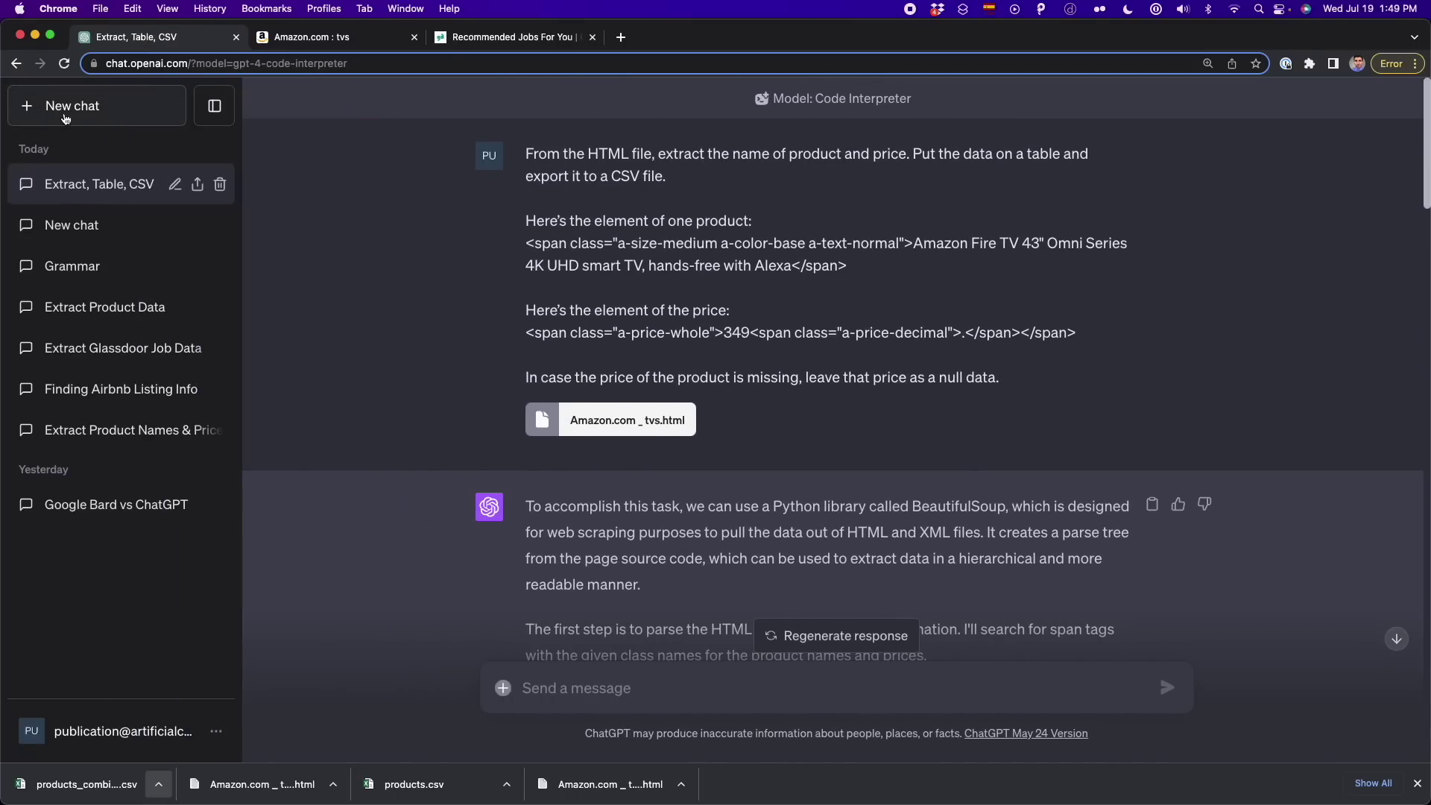
pyautogui.click(77, 116)
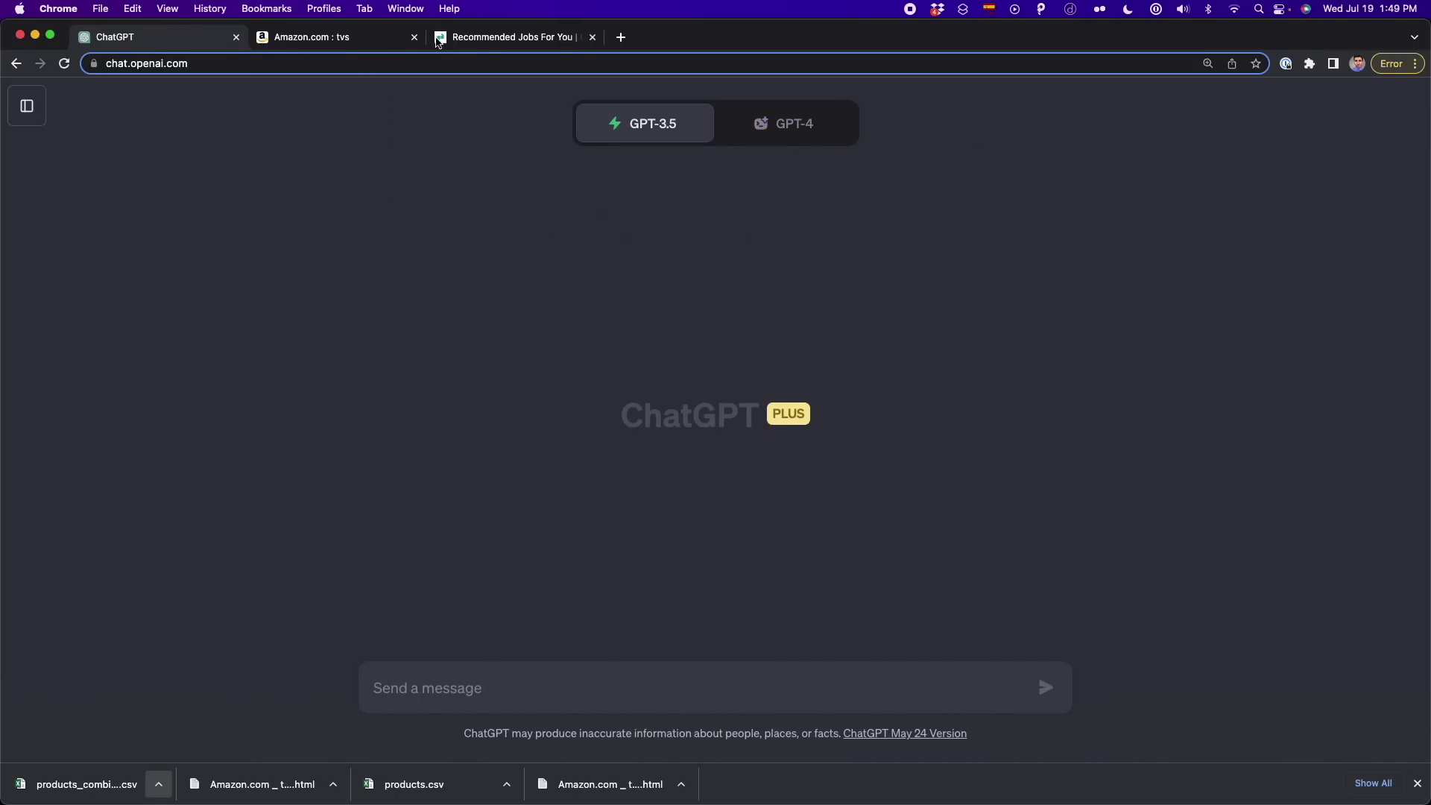
# Step: Save the Glassdoor recommended jobs page as a complete webpage named "Glassdoor Job Search_DS.html" in the Video folder
pyautogui.click(468, 41)
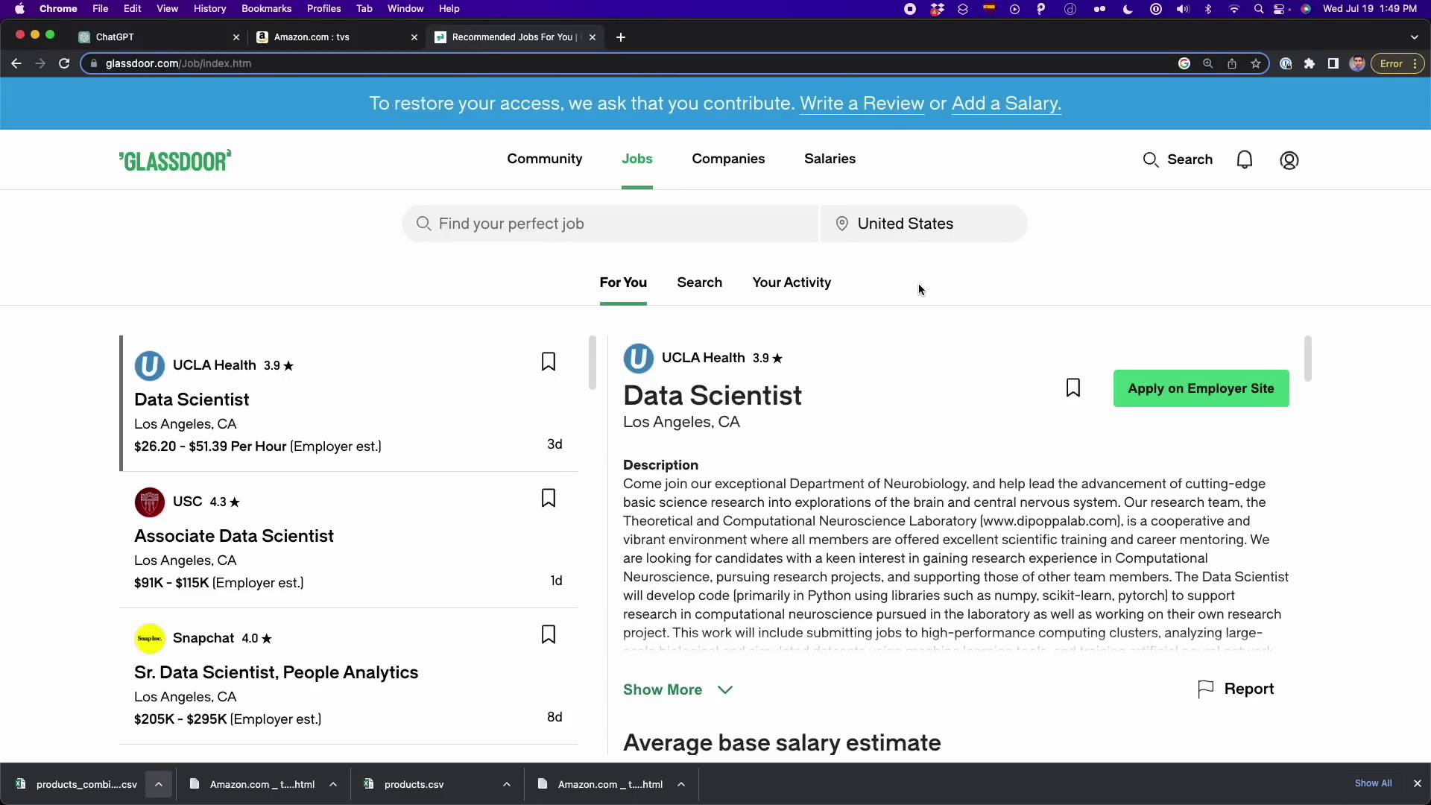
pyautogui.press('super+s')
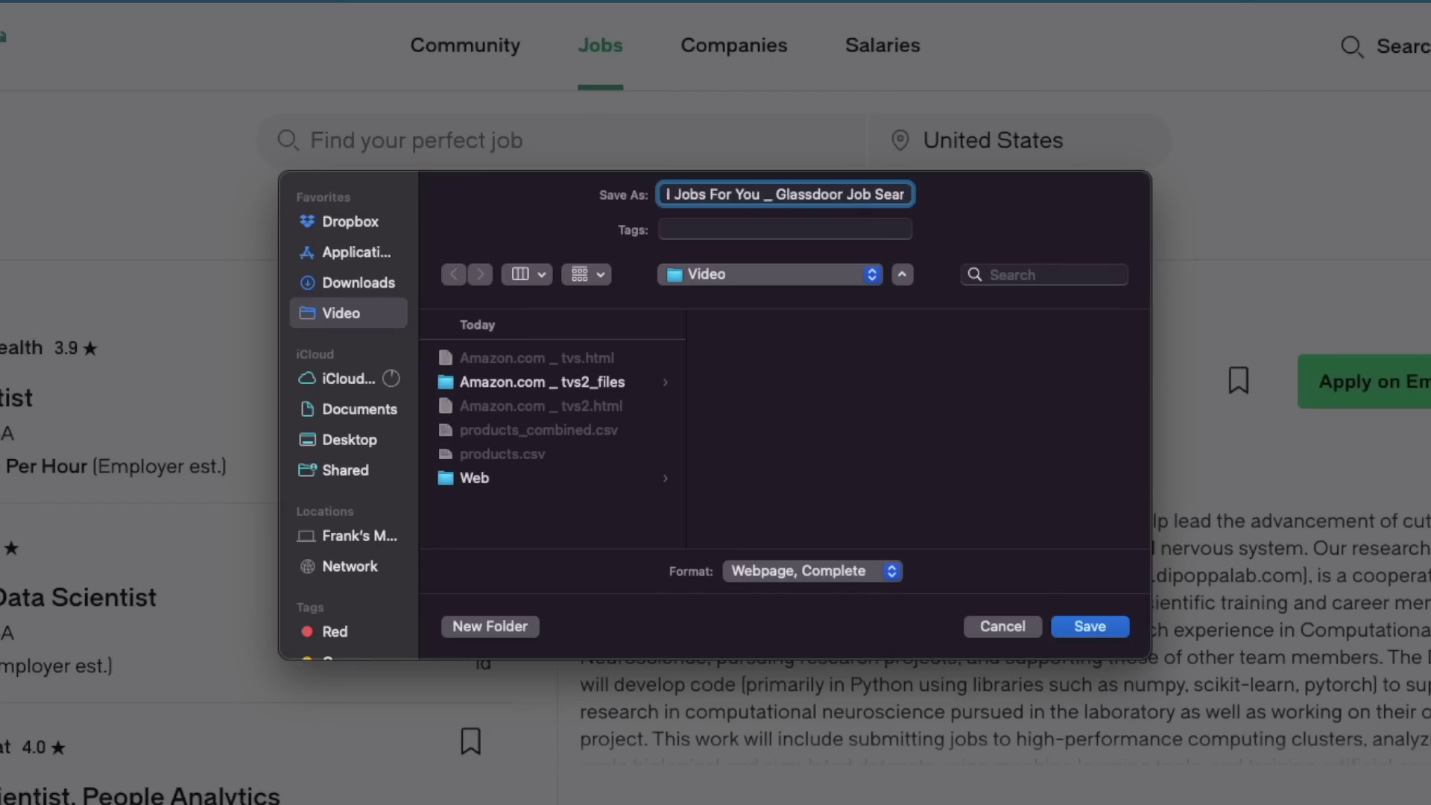
pyautogui.click(745, 194)
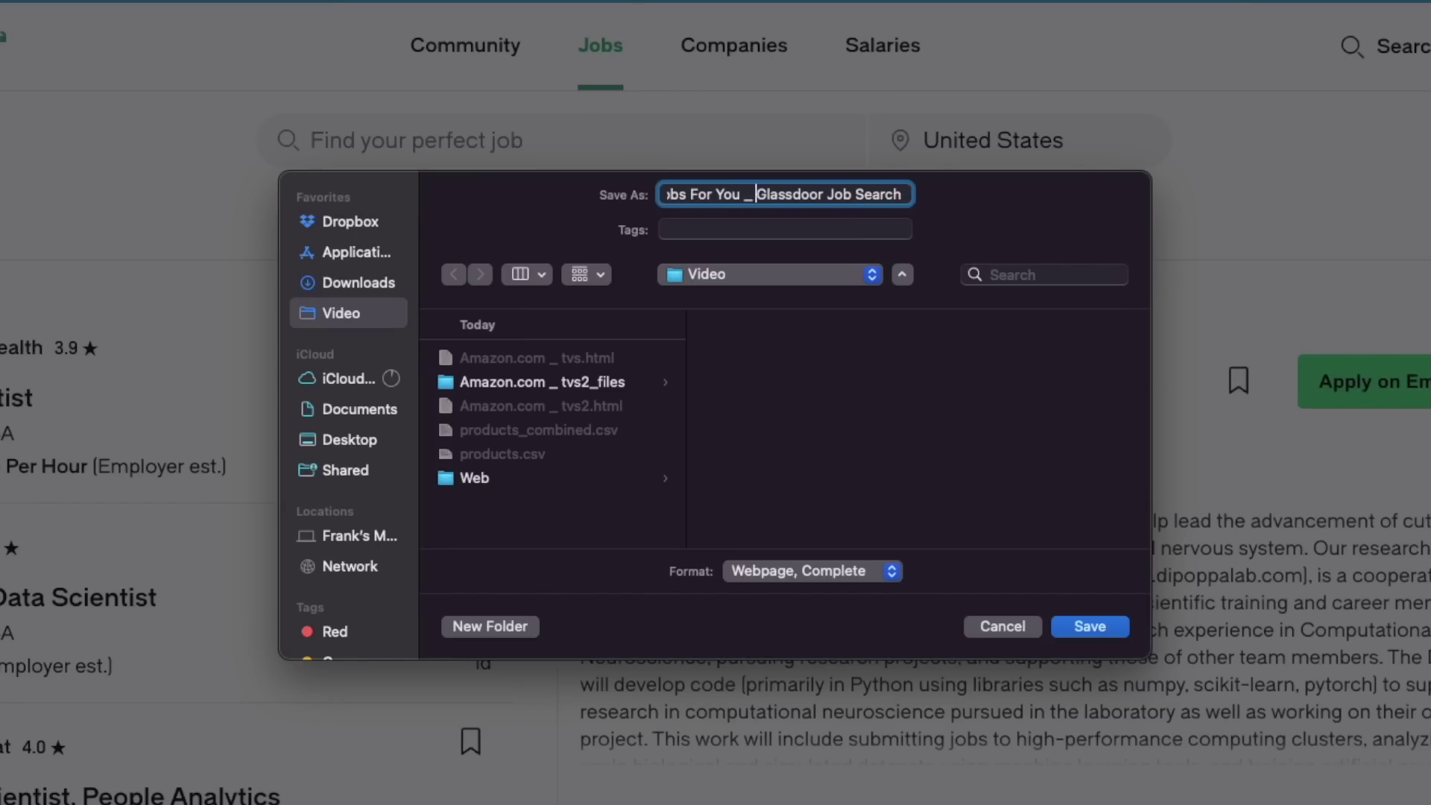
pyautogui.press('super+BackSpace')
pyautogui.click(814, 194)
pyautogui.write('.html')
pyautogui.press('Left')
pyautogui.press('Left')
pyautogui.press('Left')
pyautogui.press('Left')
pyautogui.press('Left')
pyautogui.write('_DS')
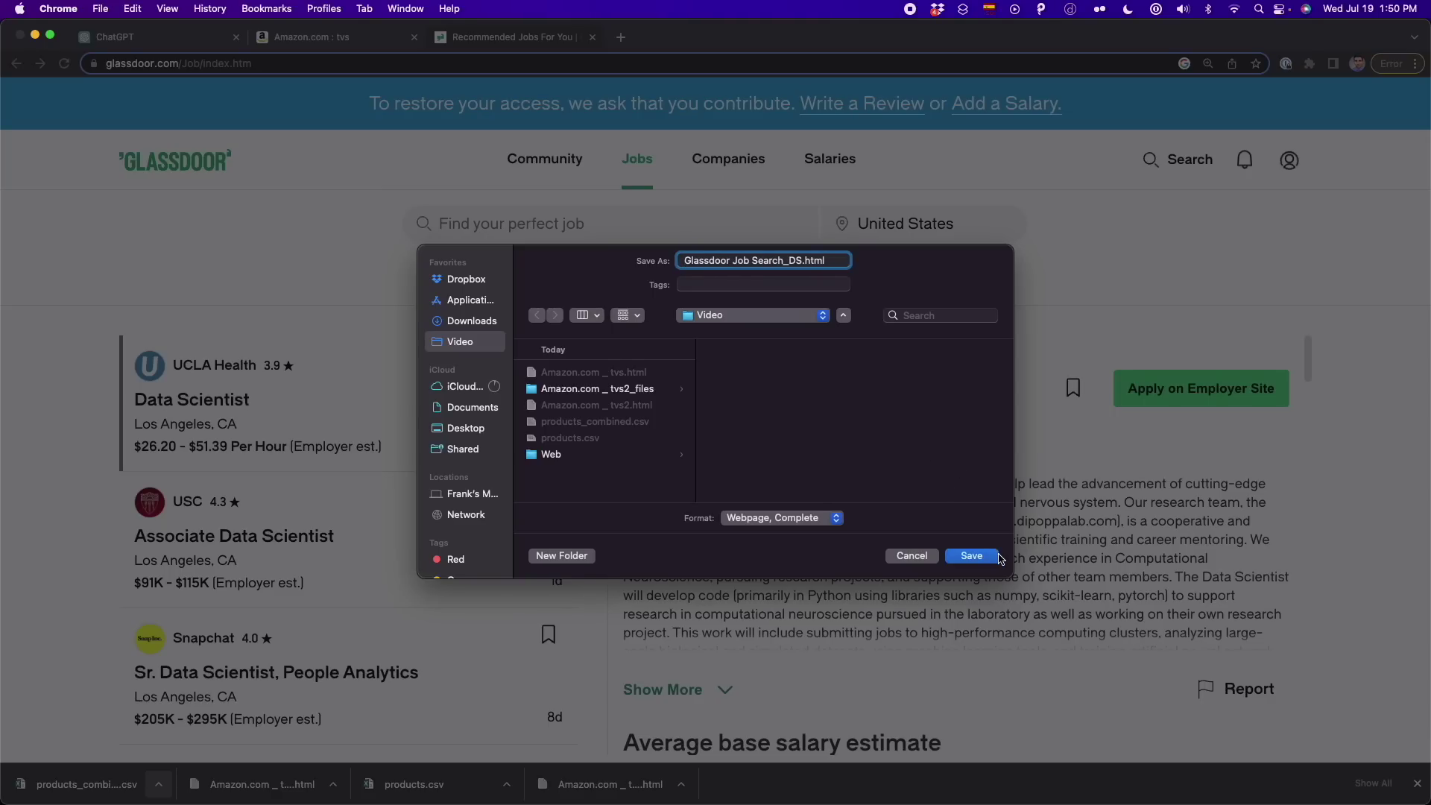
pyautogui.click(985, 559)
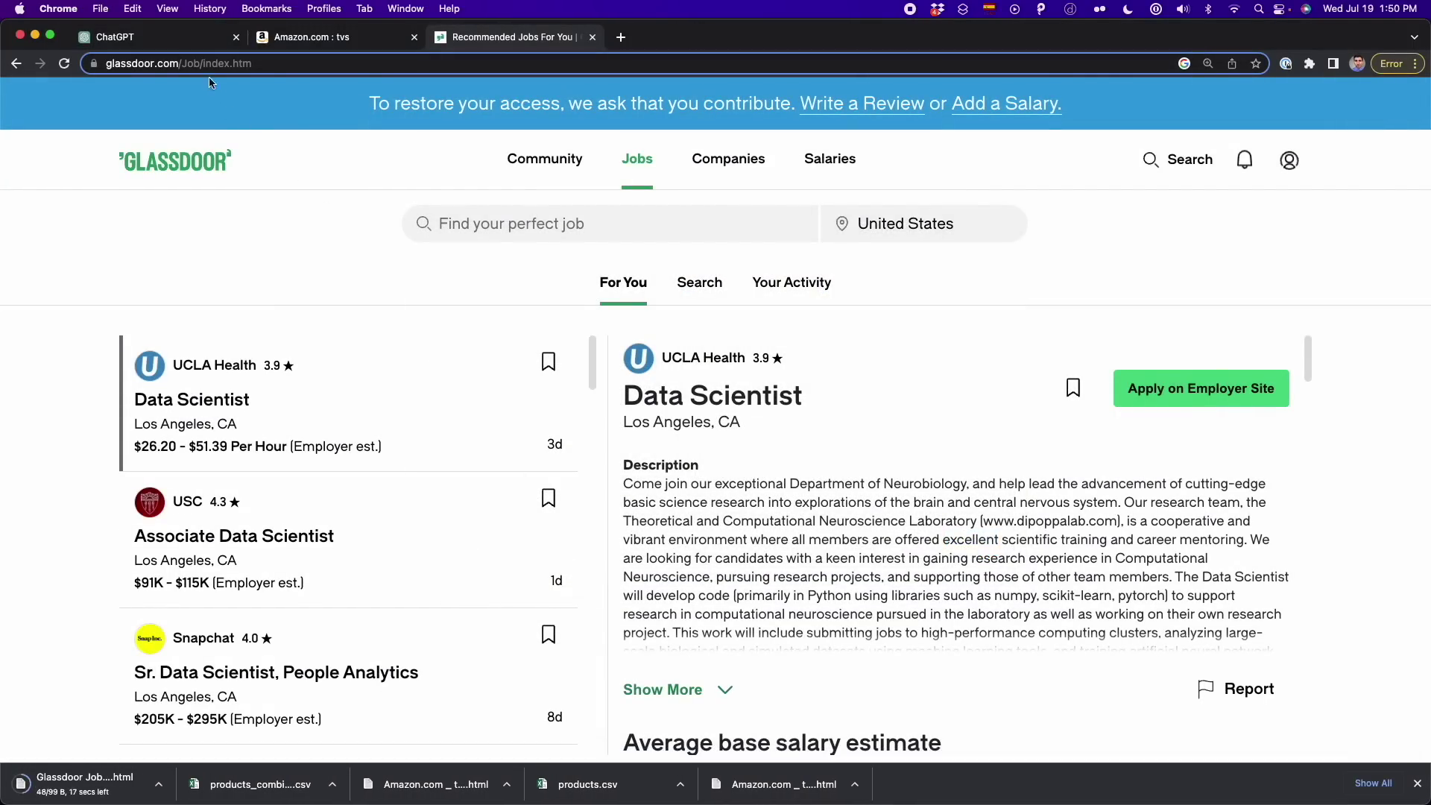
# Step: Set the new ChatGPT chat to GPT-4 with Code Interpreter and attach Glassdoor Job Search_DS.html
pyautogui.click(190, 42)
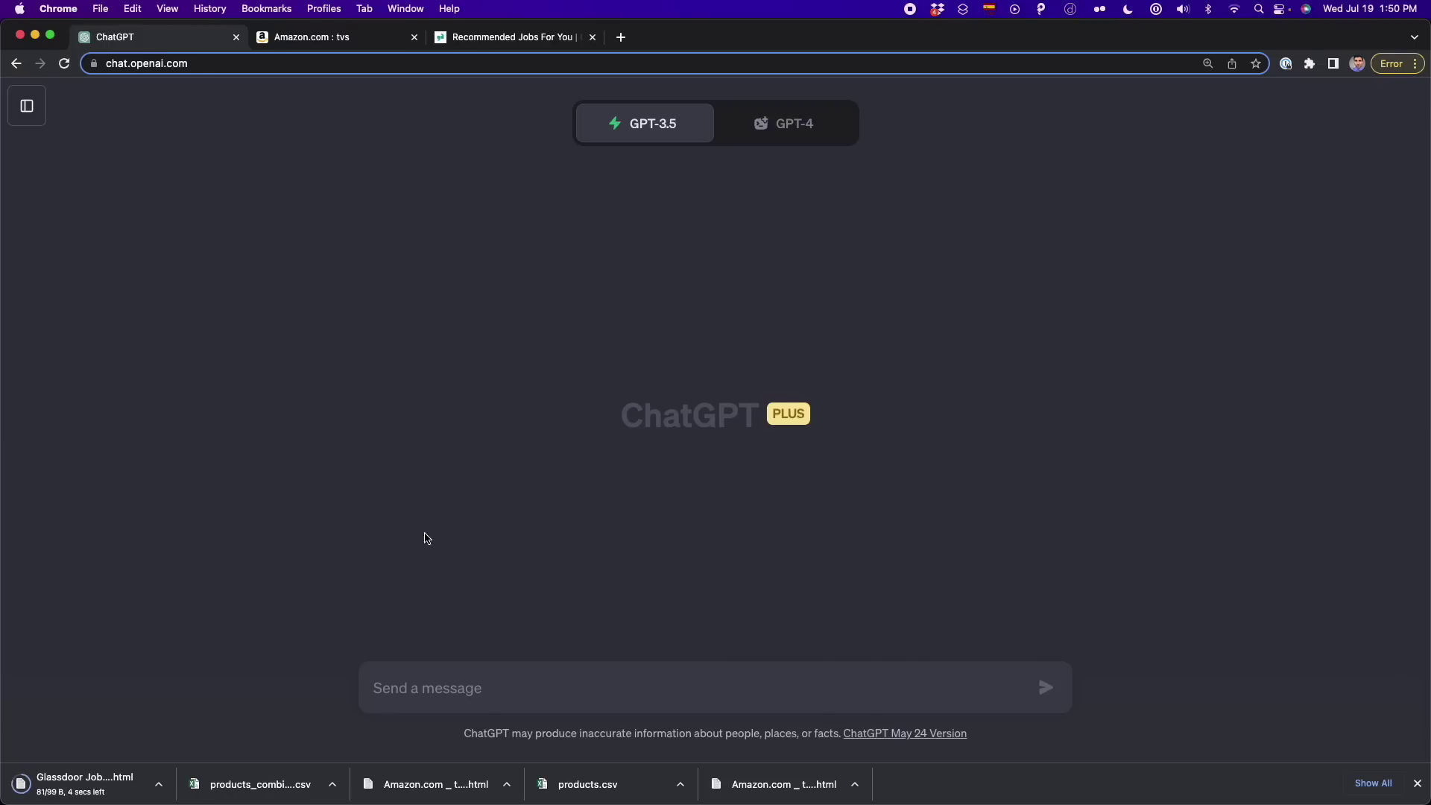
pyautogui.click(760, 126)
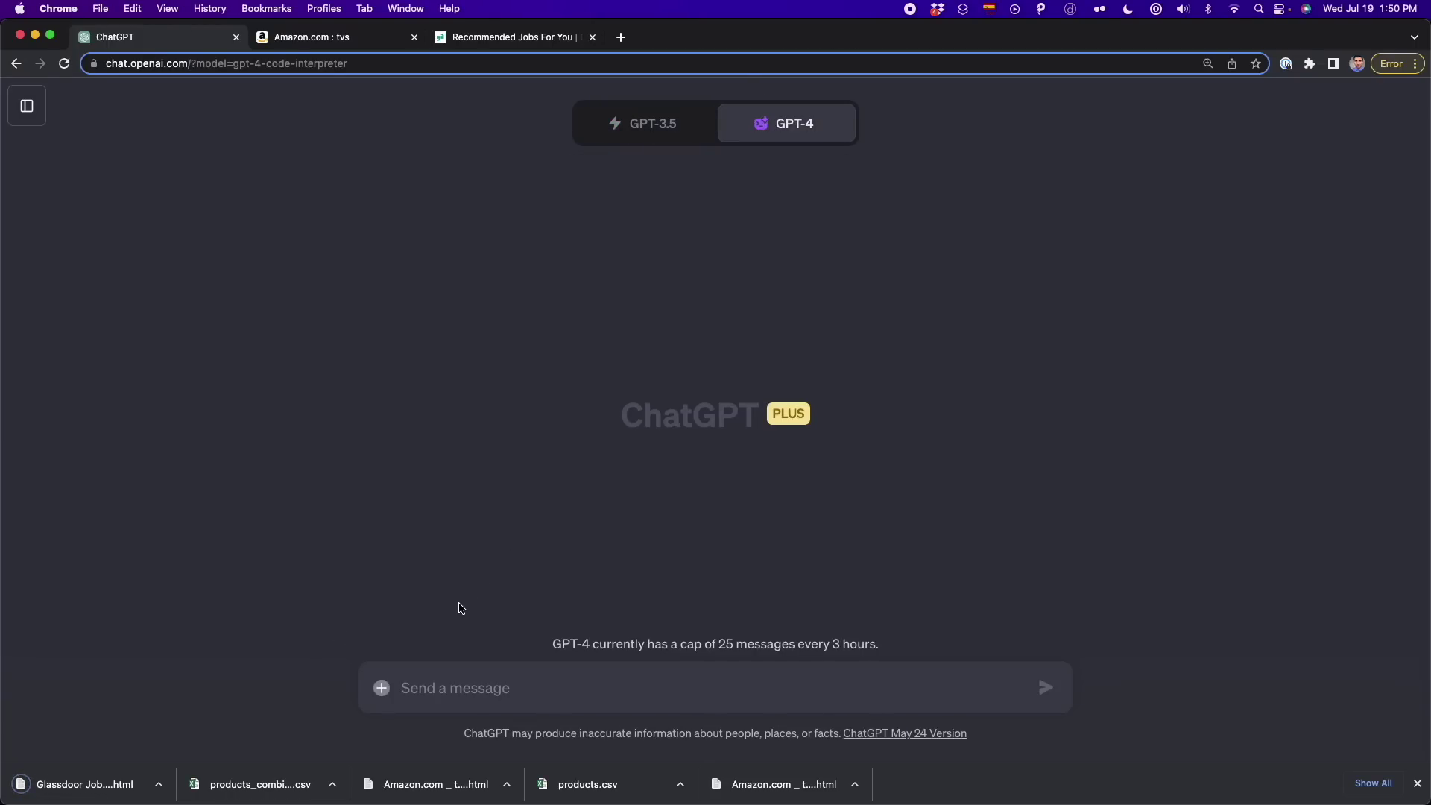
pyautogui.click(382, 688)
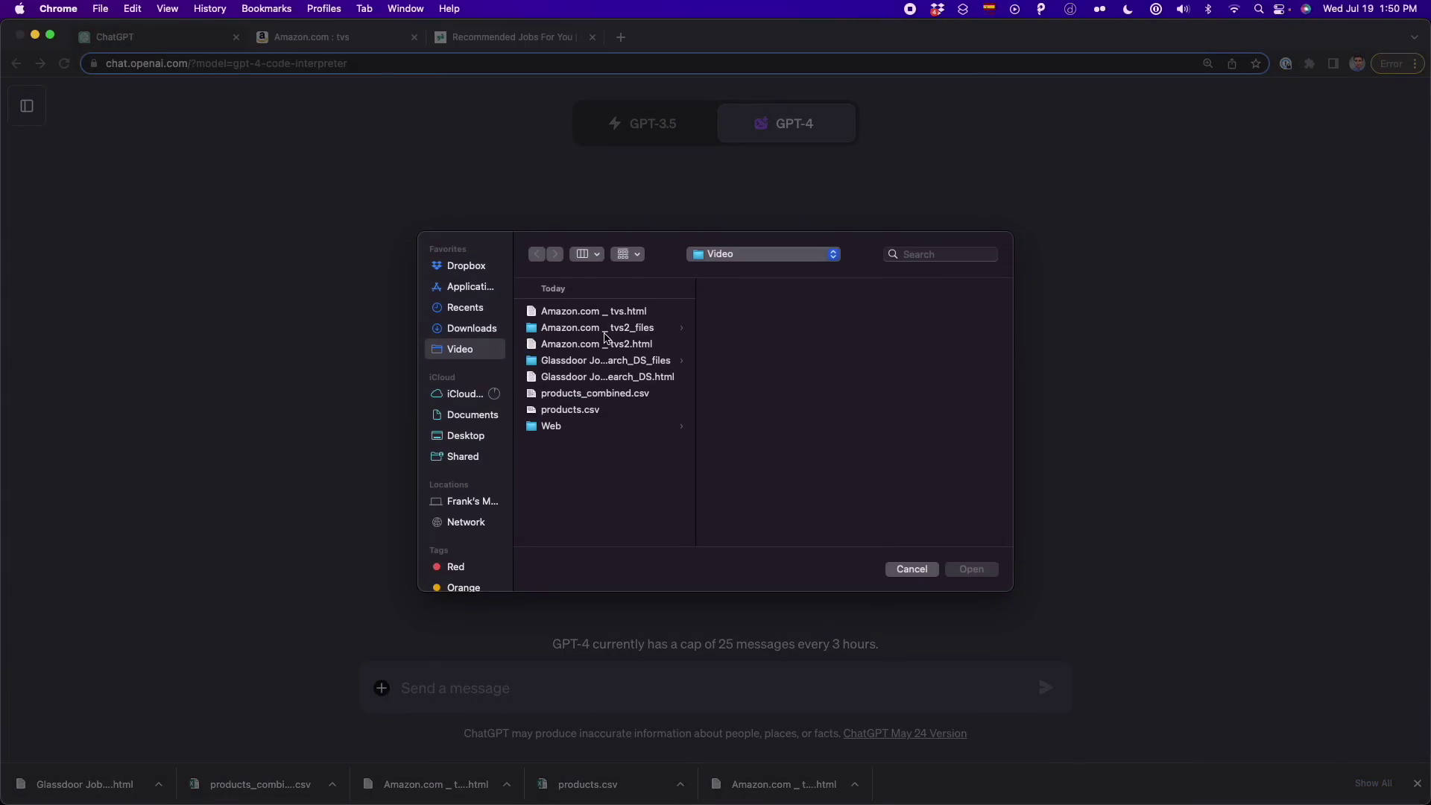
pyautogui.click(602, 379)
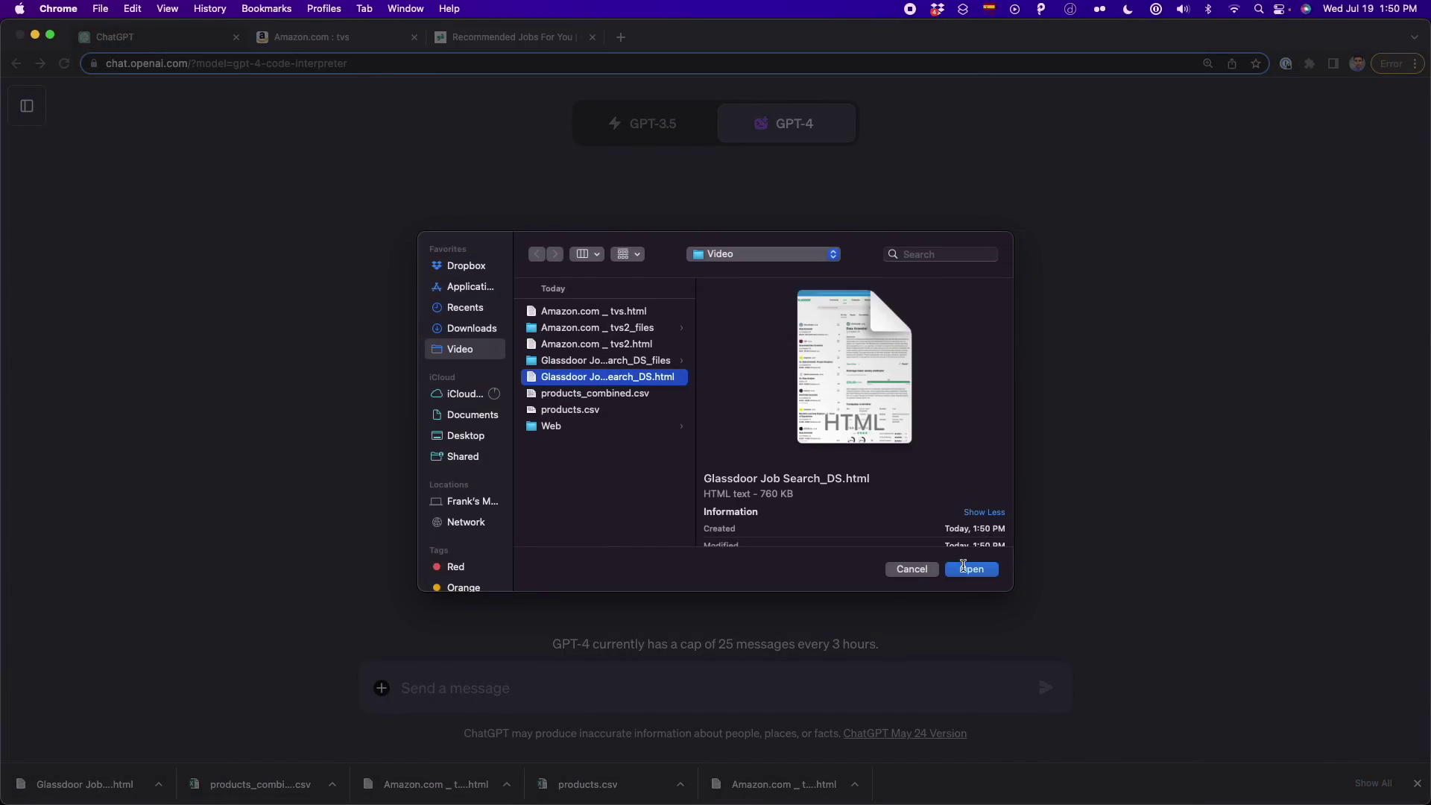
pyautogui.click(965, 571)
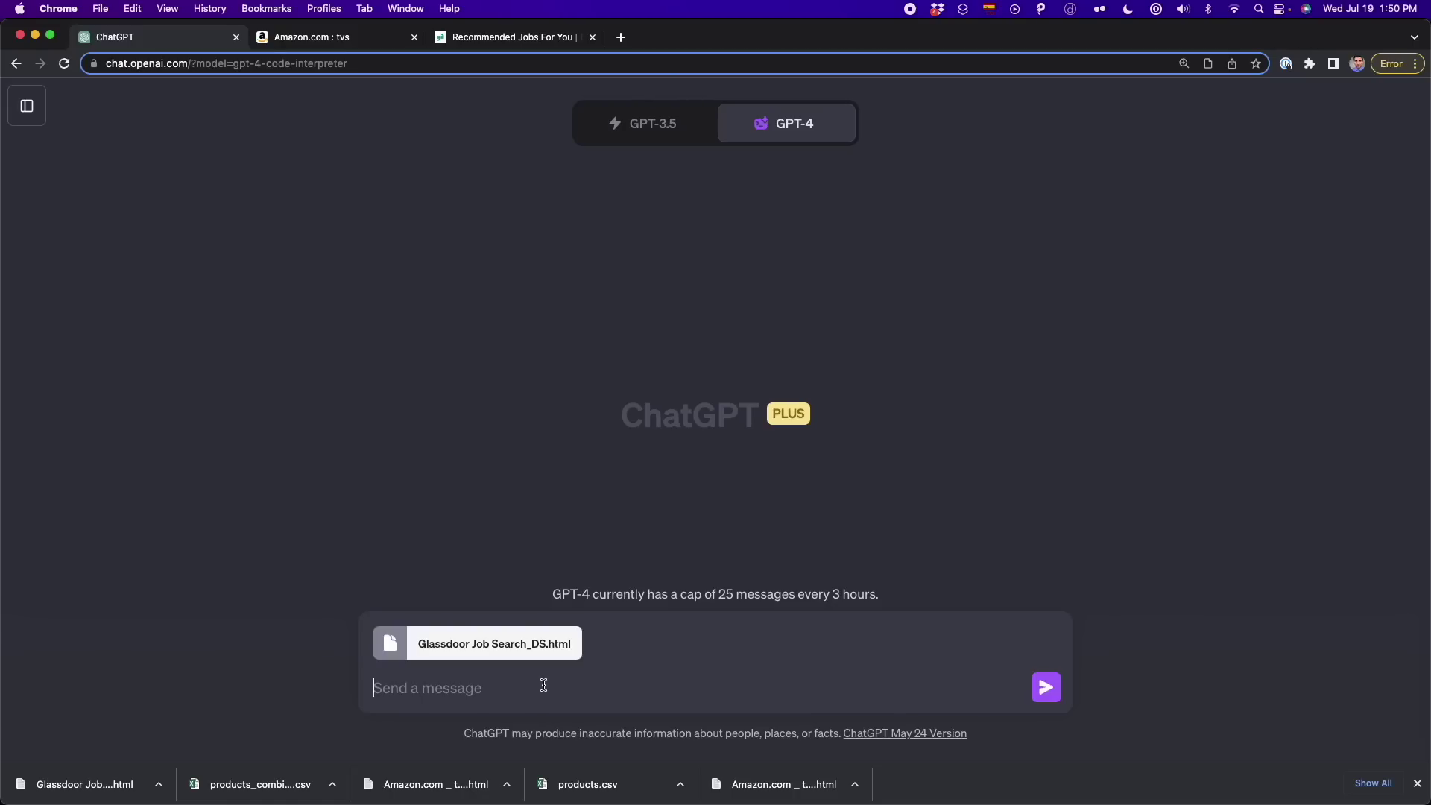
# Step: Enter the prompt "From the HTML file, look for the elements with the ids below and extract their data" and highlight its extraction instruction
pyautogui.write('From the HTML file, look for the elements with the ids below and  extract their data')
pyautogui.press('super+Up')
pyautogui.hotkey('alt', 'shift', 'Right')
pyautogui.hotkey('alt', 'shift', 'Right')
pyautogui.hotkey('alt', 'shift', 'Right')
pyautogui.hotkey('alt', 'shift', 'Right')
pyautogui.press('Right')
pyautogui.press('shift+super+Right')
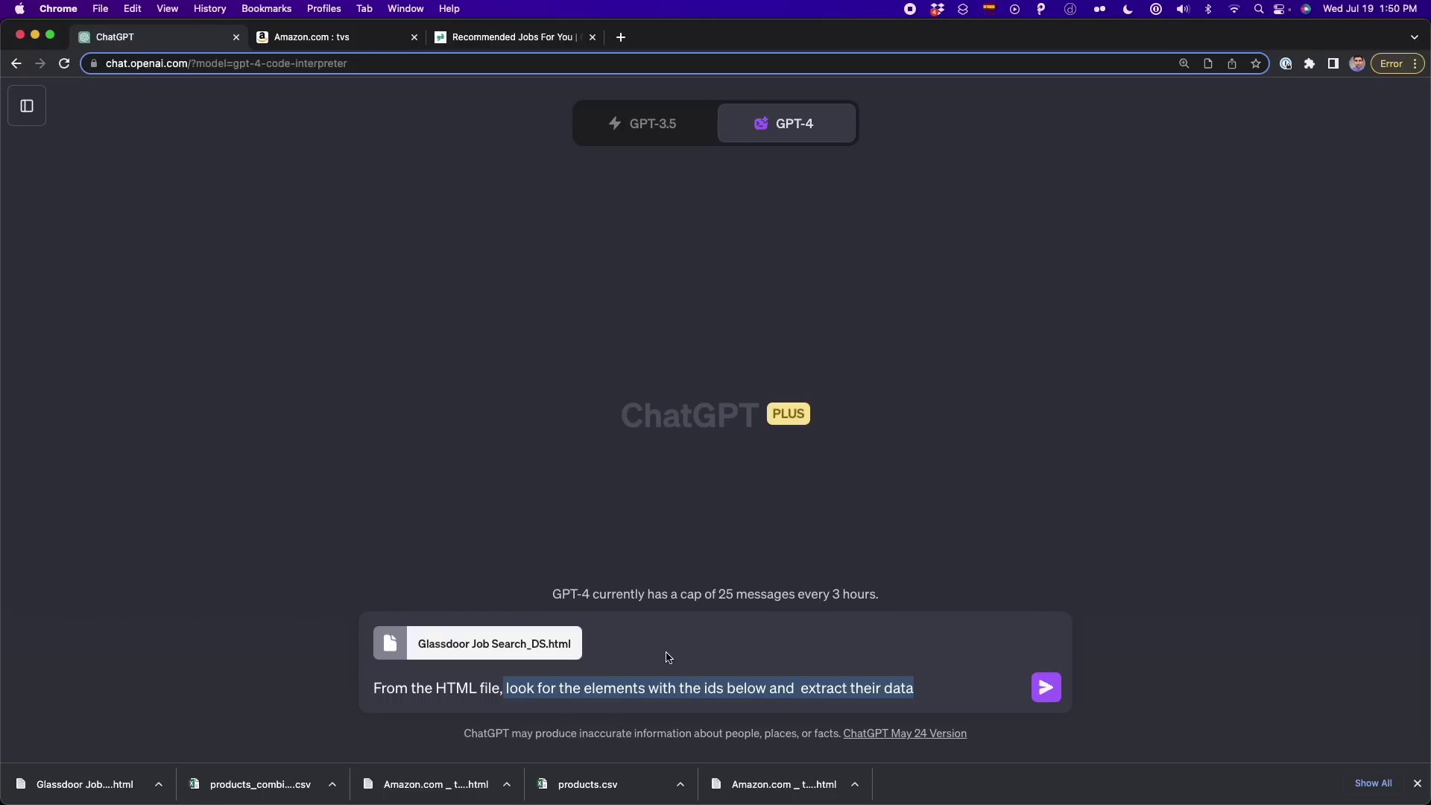
# Step: Inspect the first Glassdoor listing's Data Scientist title in the page code and copy its element id
pyautogui.click(492, 37)
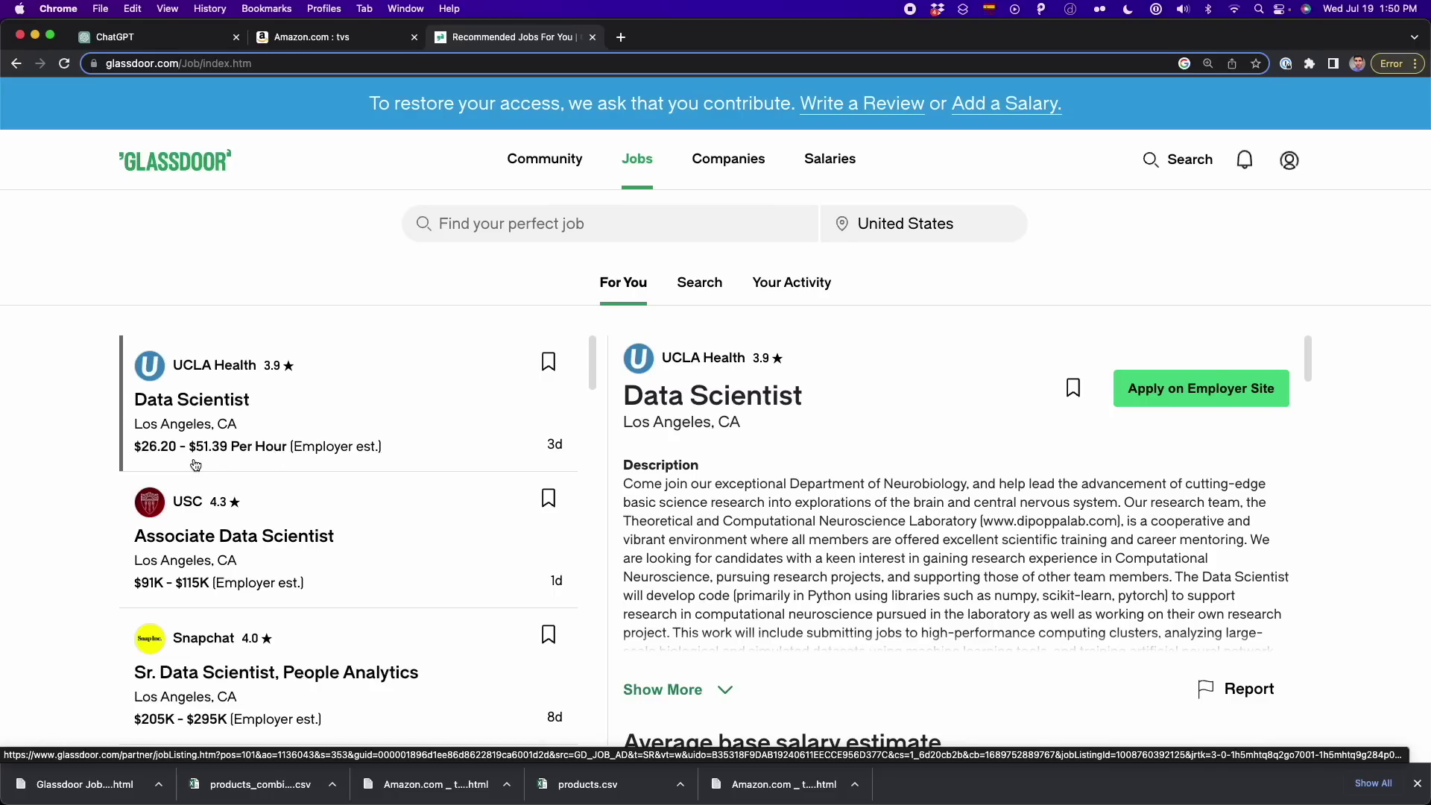
pyautogui.rightClick(349, 384)
pyautogui.click(410, 535)
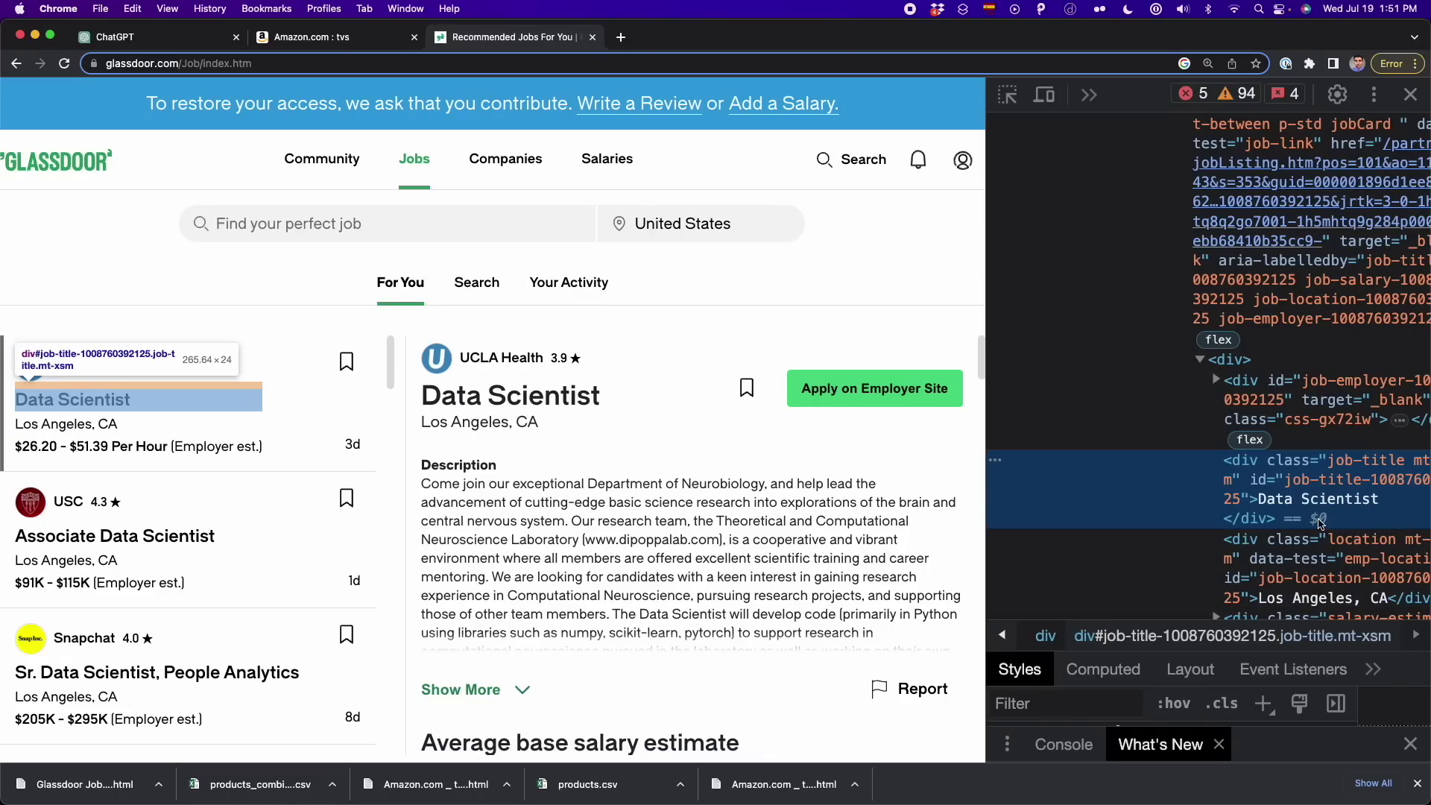
pyautogui.hscroll(2, 1320, 524)
pyautogui.scroll(-1, 1320, 524)
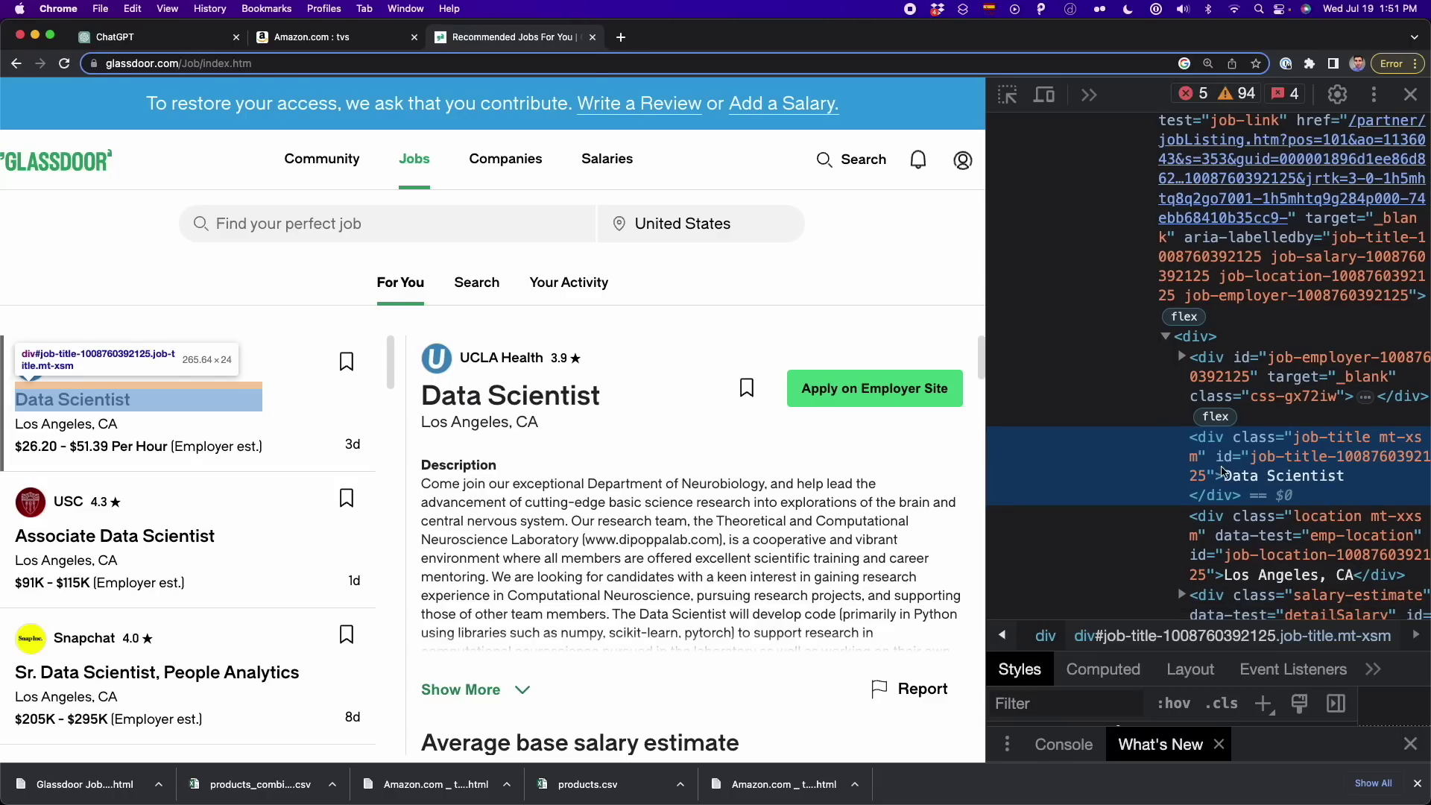
pyautogui.scroll(-1, 1226, 472)
pyautogui.scroll(-3, 1227, 472)
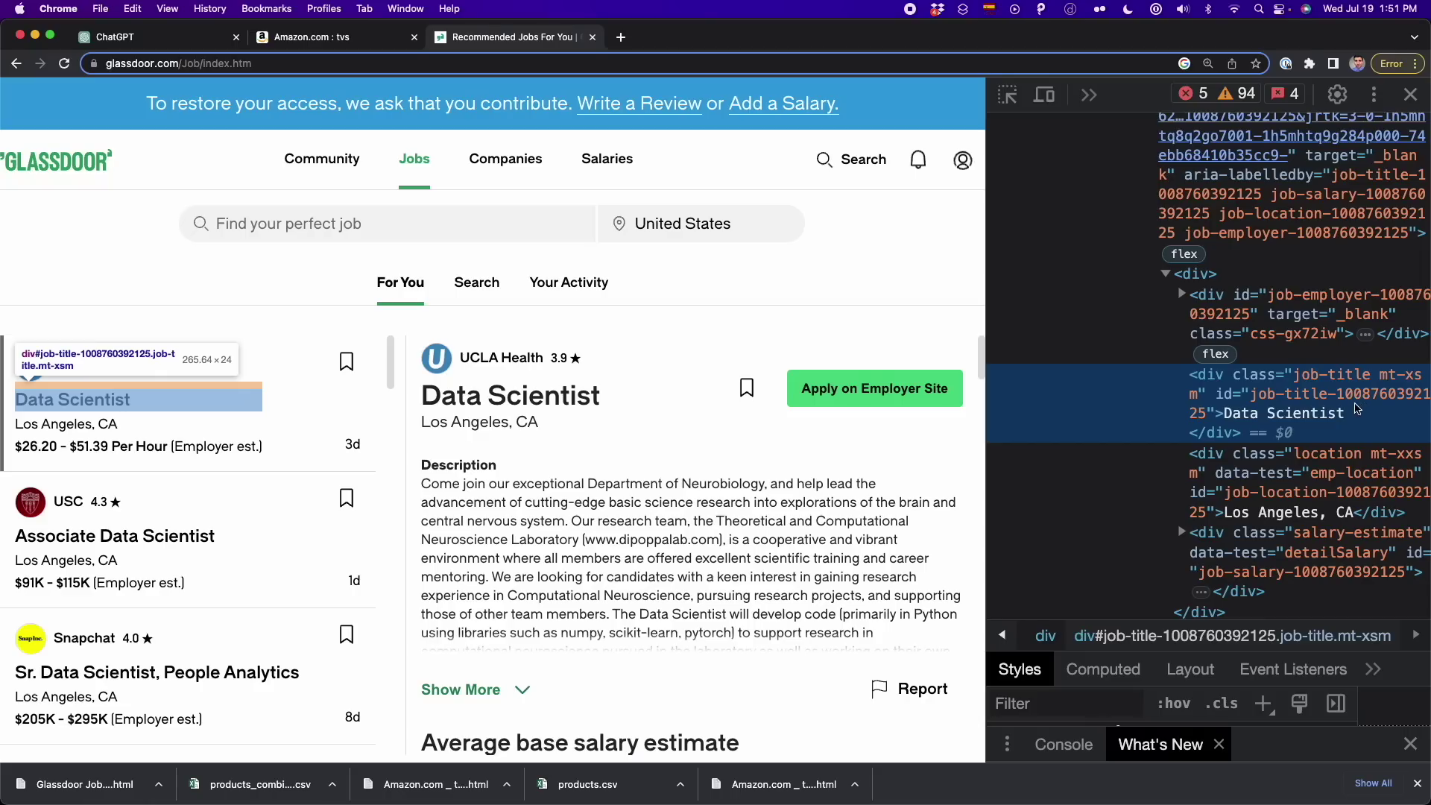
pyautogui.doubleClick(1325, 403)
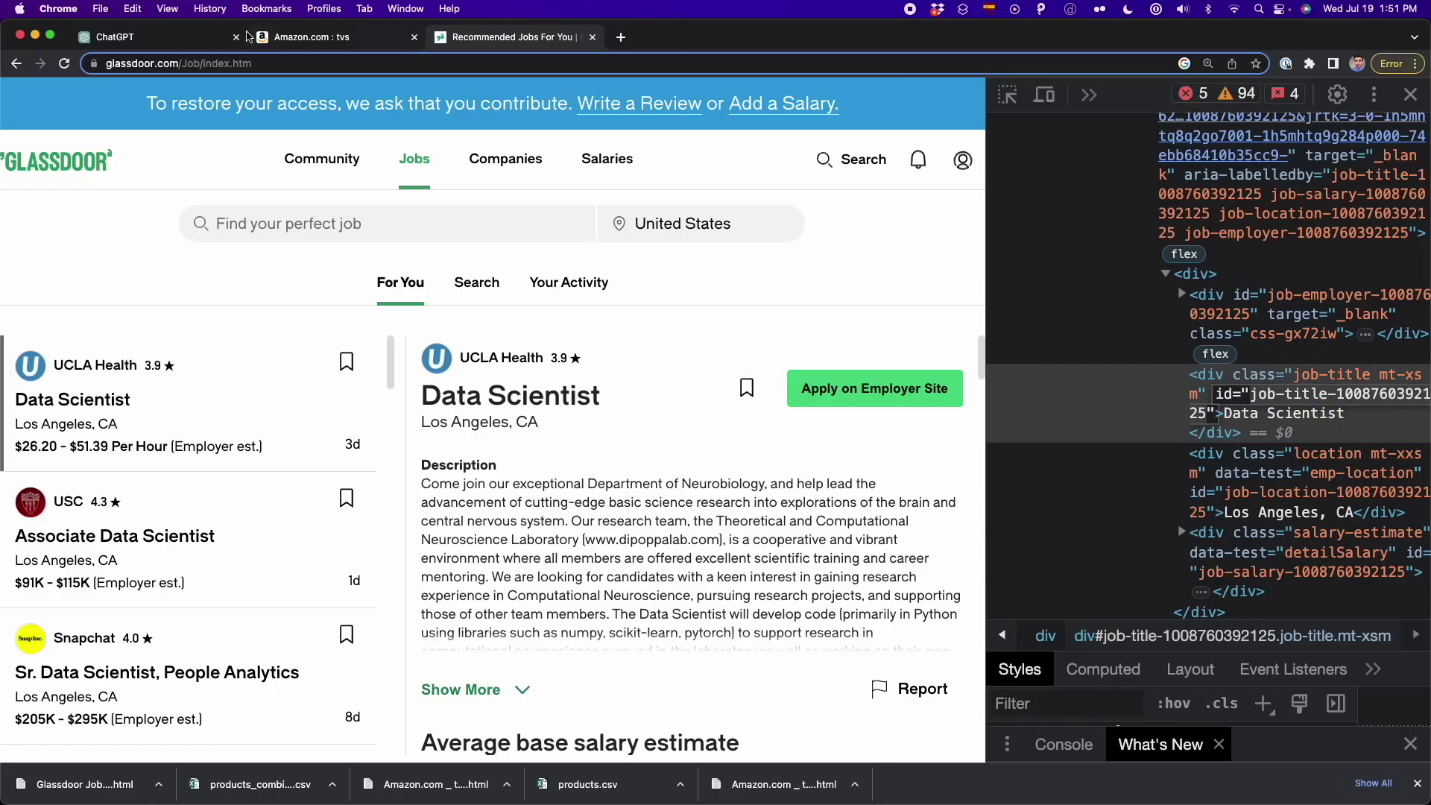
pyautogui.click(206, 37)
pyautogui.click(928, 688)
pyautogui.hotkey('shift', 'Return')
pyautogui.press('super+v')
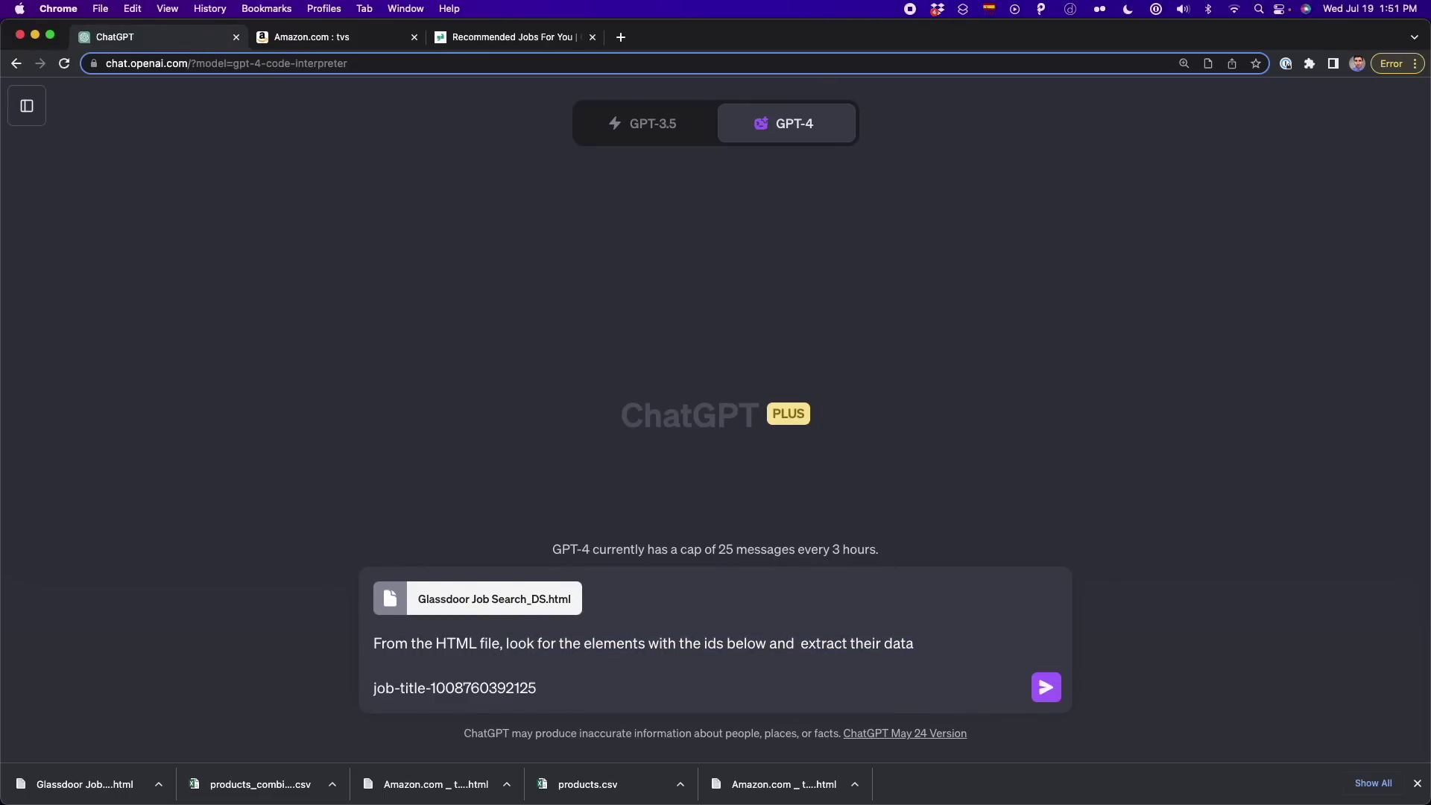
# Step: Inspect the UCLA Health employer name on the first Glassdoor listing and copy the id of its parent element
pyautogui.click(383, 43)
pyautogui.click(498, 41)
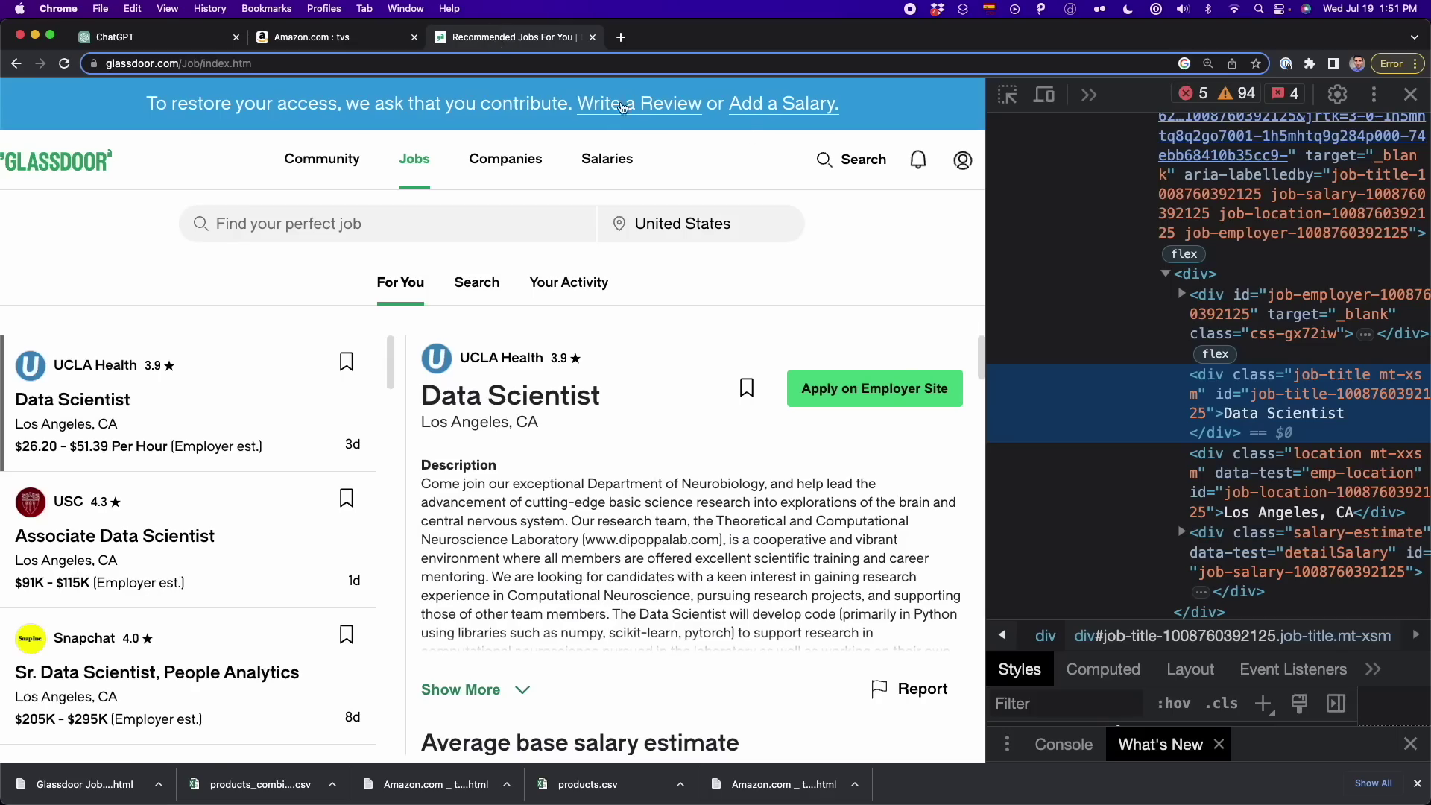
pyautogui.click(1007, 96)
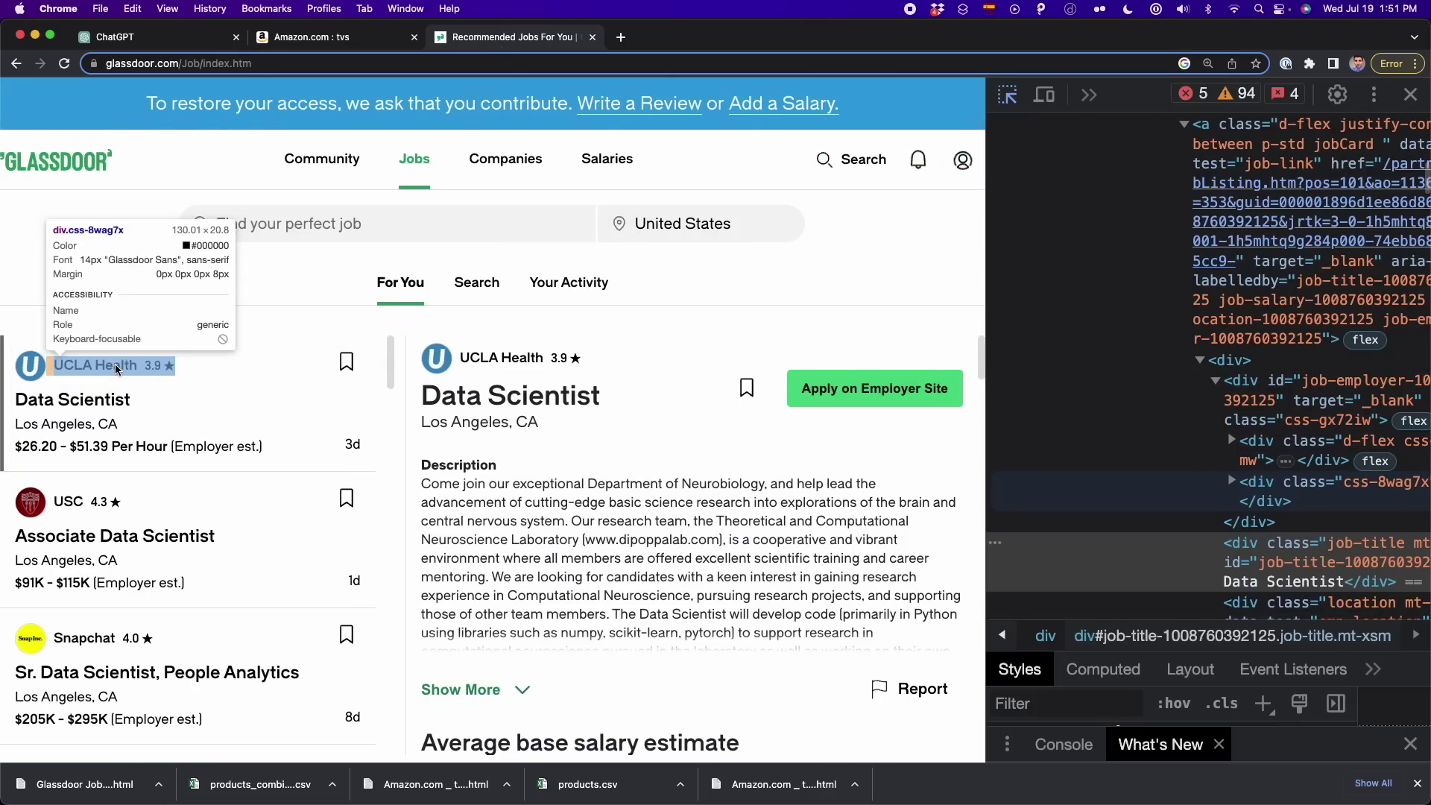
pyautogui.click(153, 366)
pyautogui.click(1267, 369)
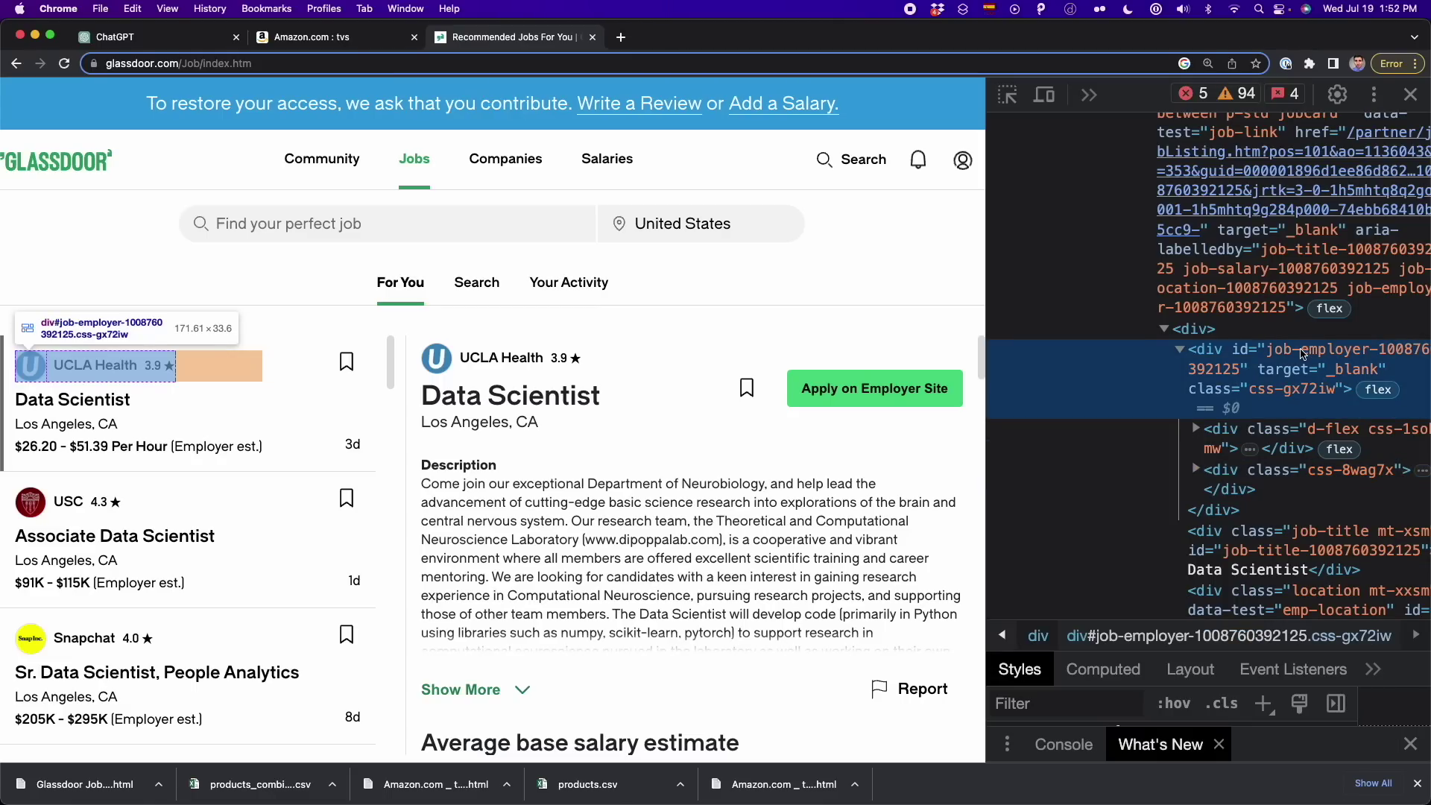
pyautogui.doubleClick(1303, 353)
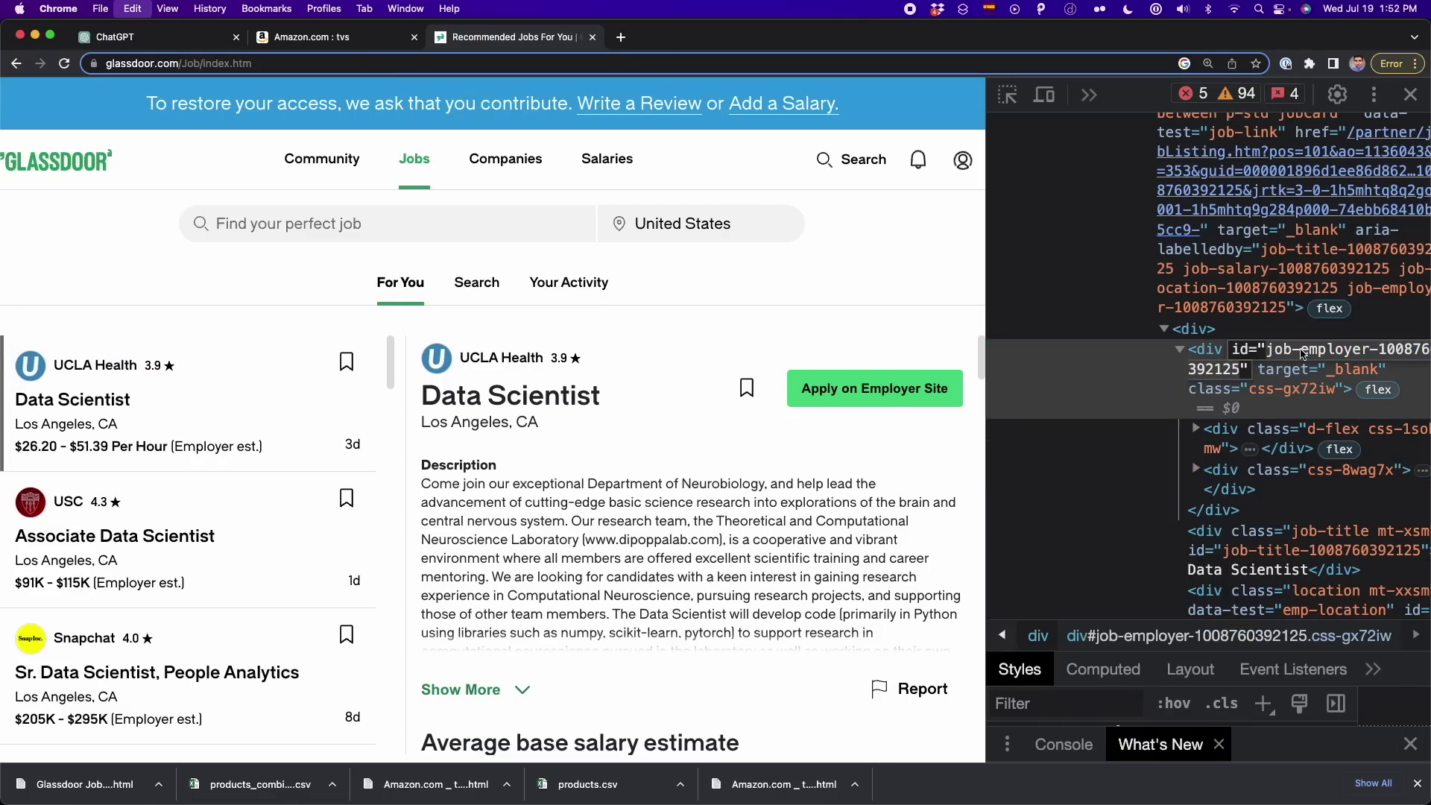
pyautogui.click(144, 39)
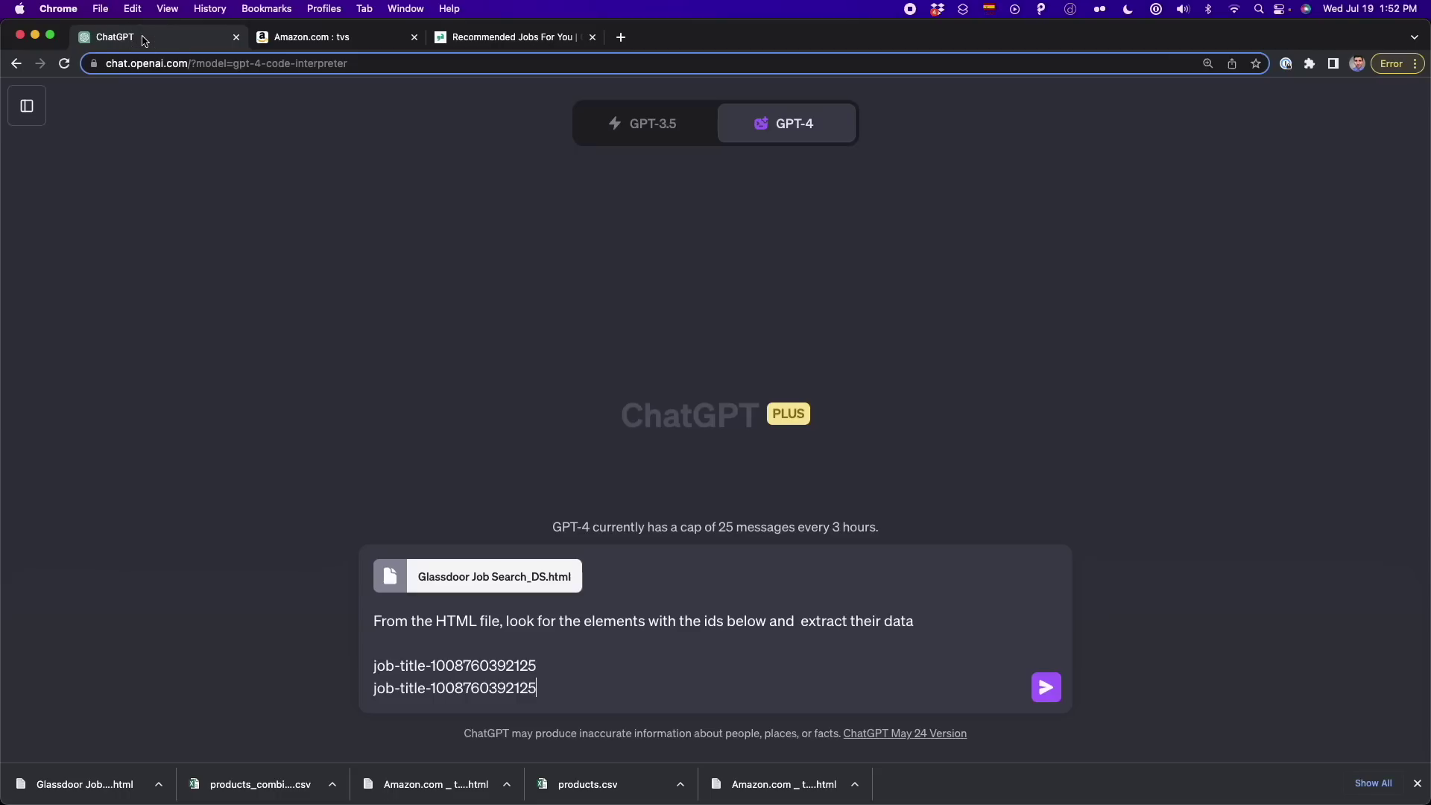
pyautogui.tripleClick(535, 663)
pyautogui.press('super+v')
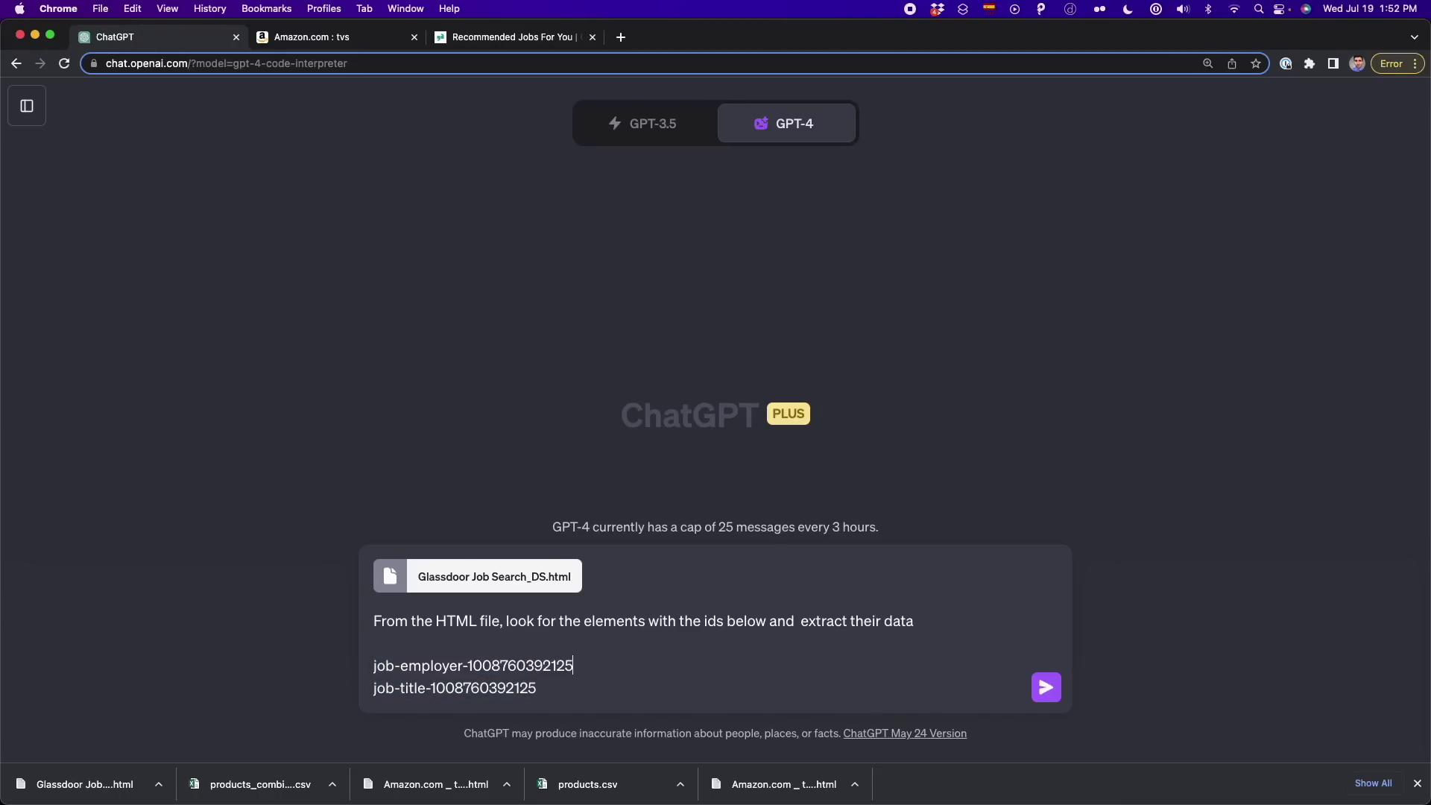
pyautogui.click(318, 43)
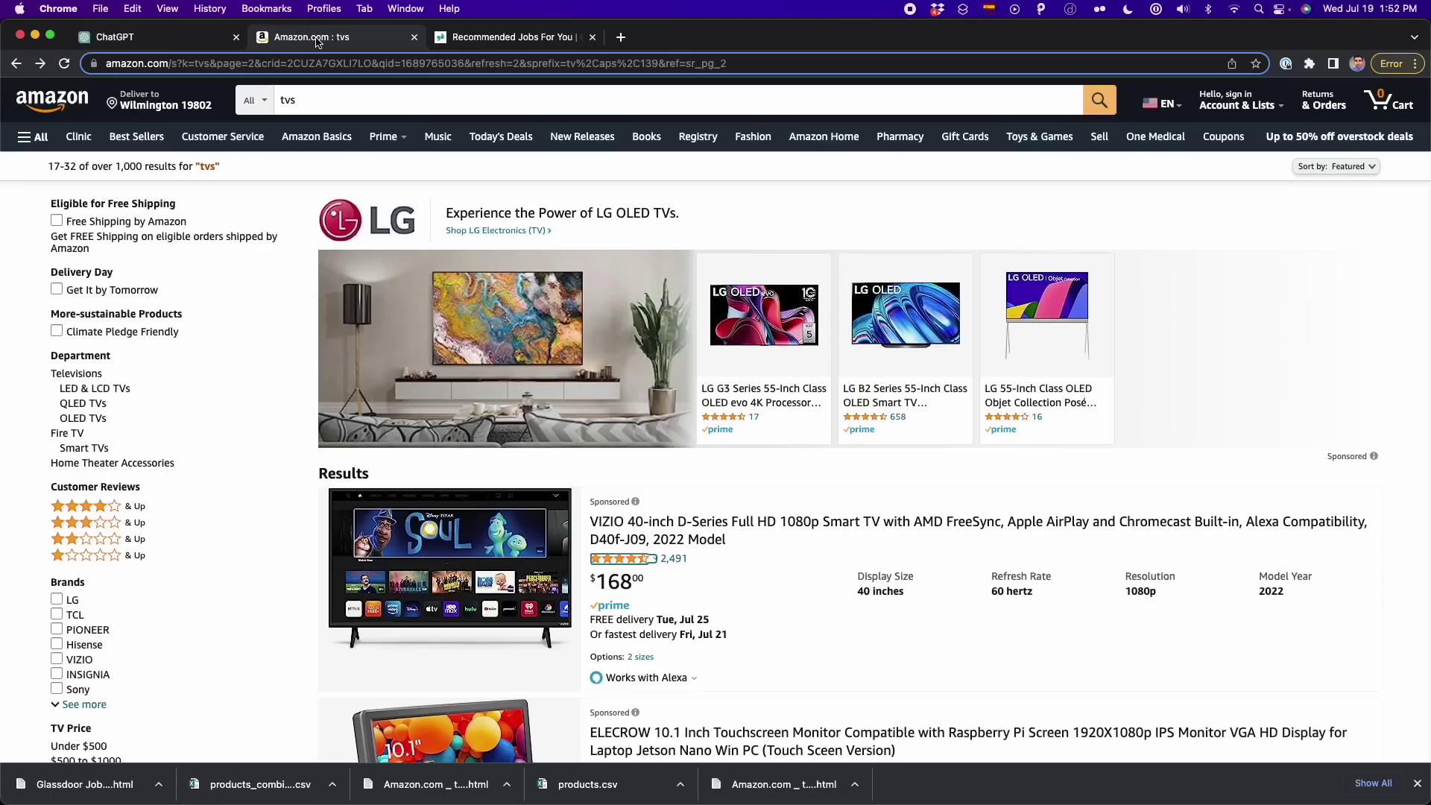
pyautogui.click(500, 35)
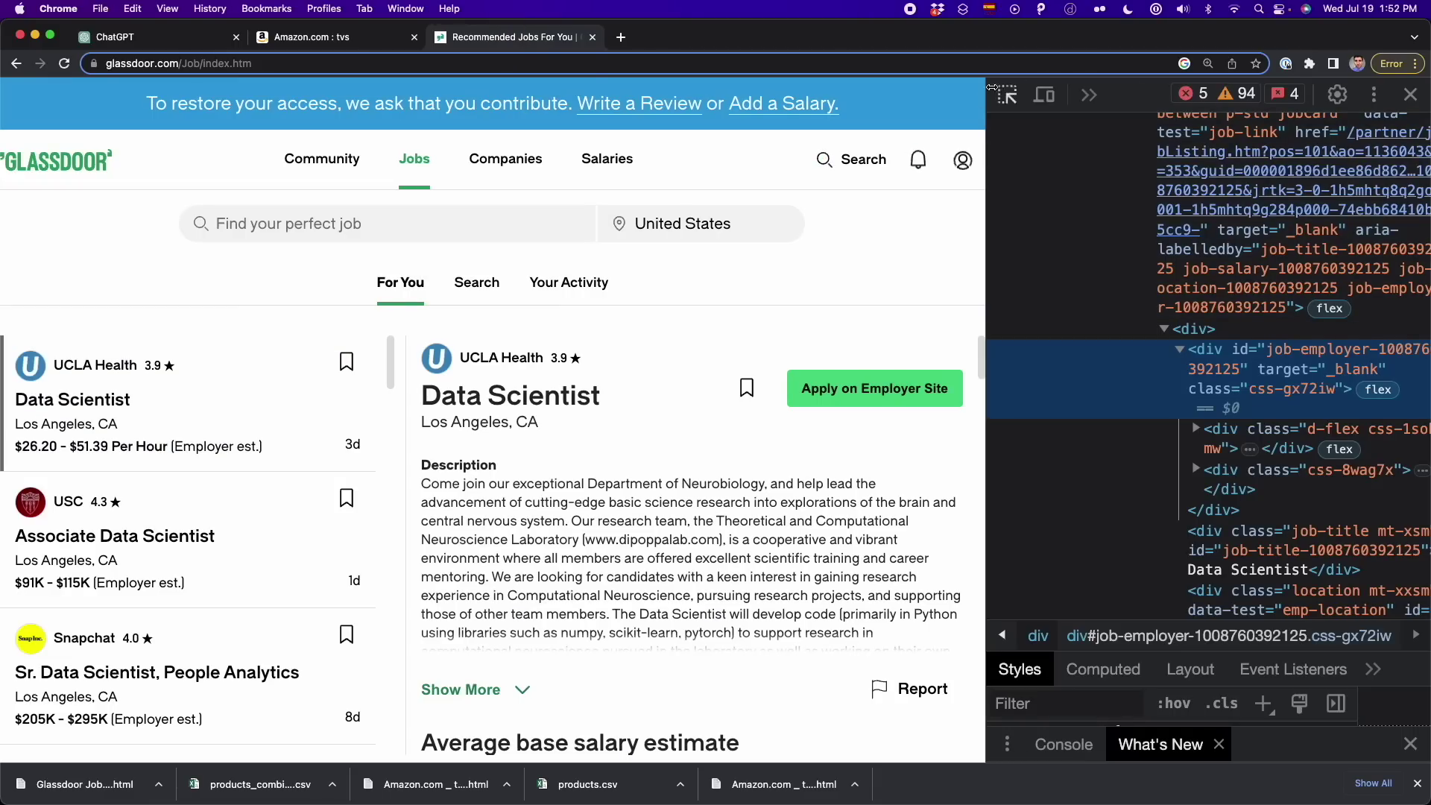
pyautogui.click(1012, 98)
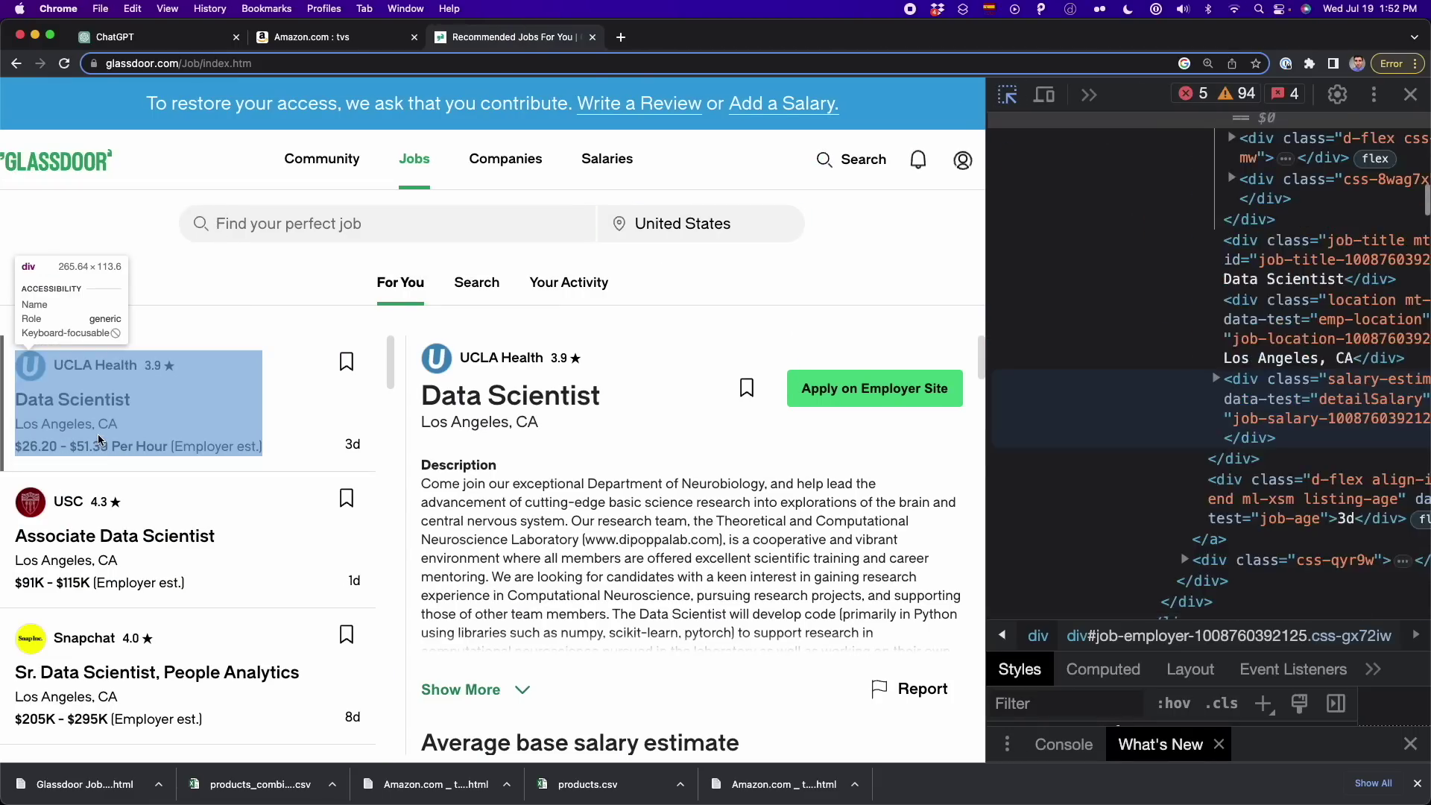
pyautogui.click(97, 427)
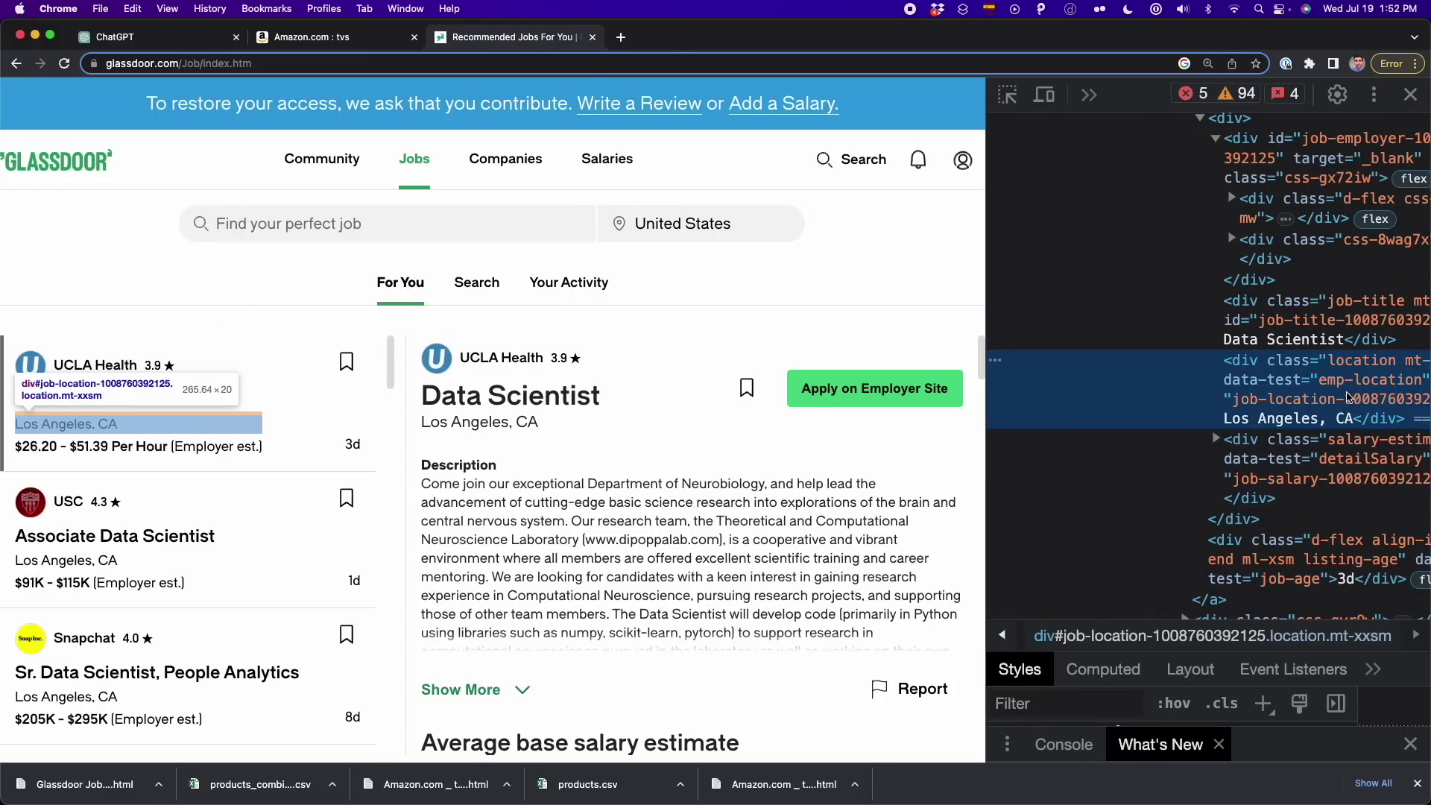
pyautogui.hscroll(3, 1351, 381)
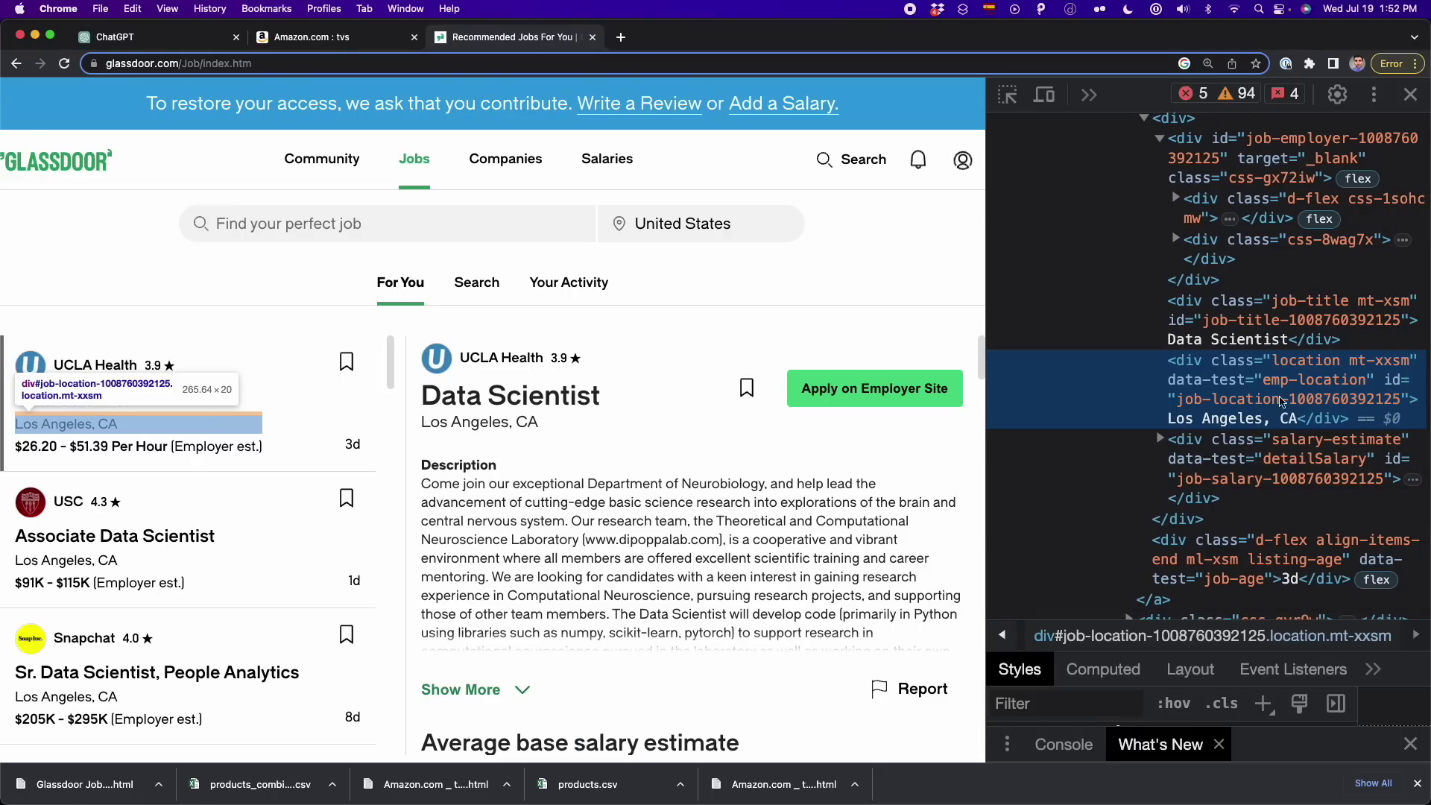
pyautogui.click(142, 37)
pyautogui.press('super+v')
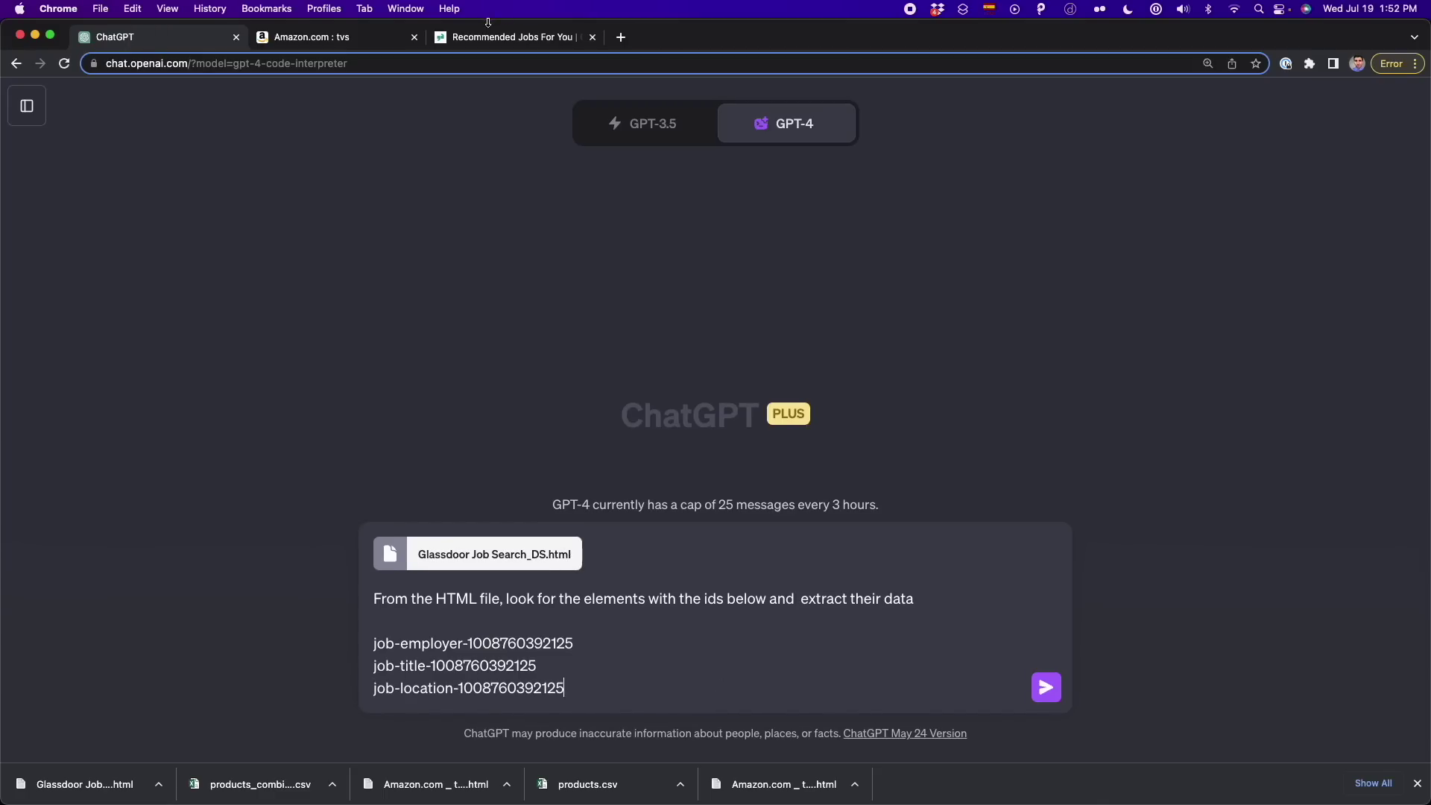
# Step: Inspect the hourly salary estimate on the first Glassdoor listing and copy its element id from the page code
pyautogui.click(469, 37)
pyautogui.click(1010, 91)
pyautogui.click(96, 450)
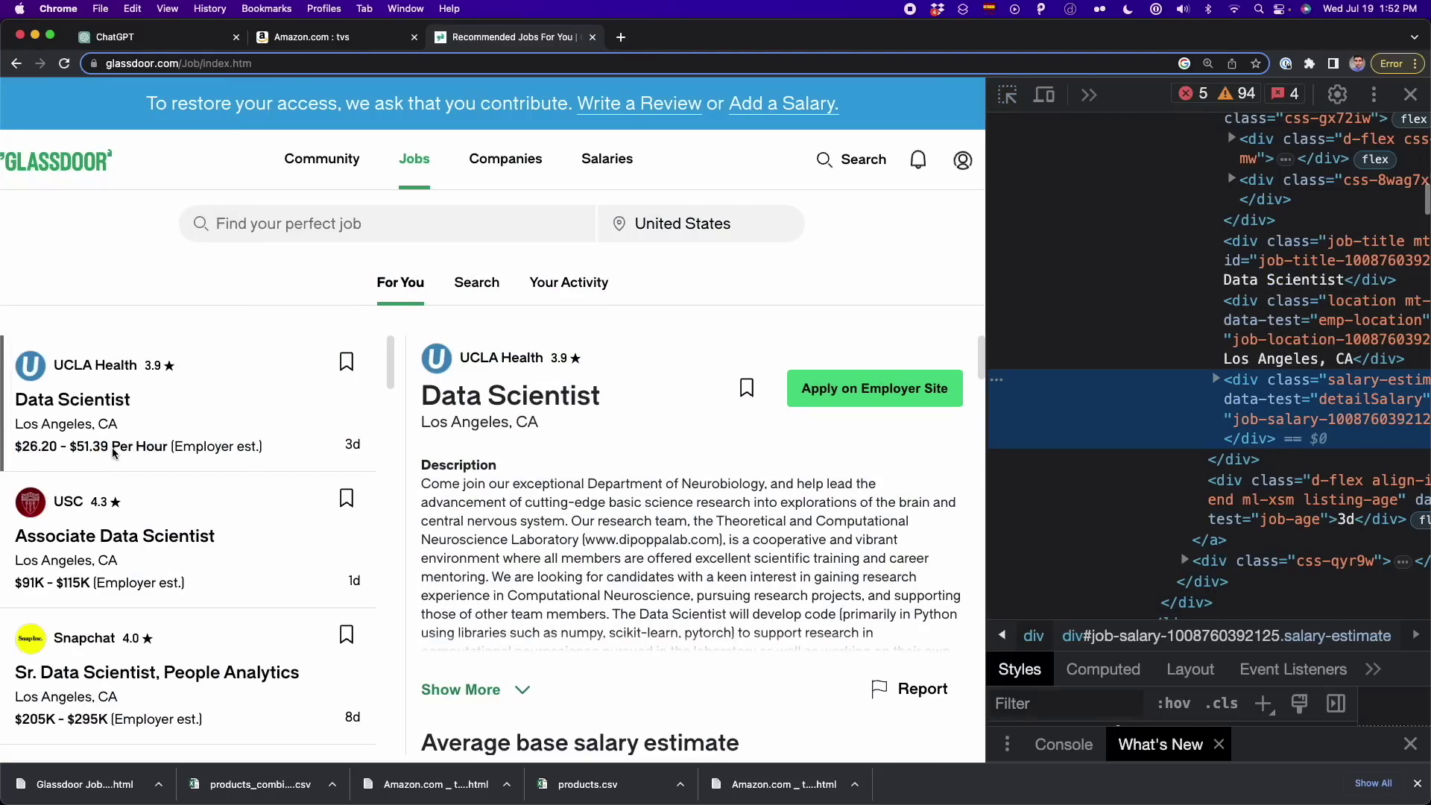
pyautogui.hscroll(2, 1341, 440)
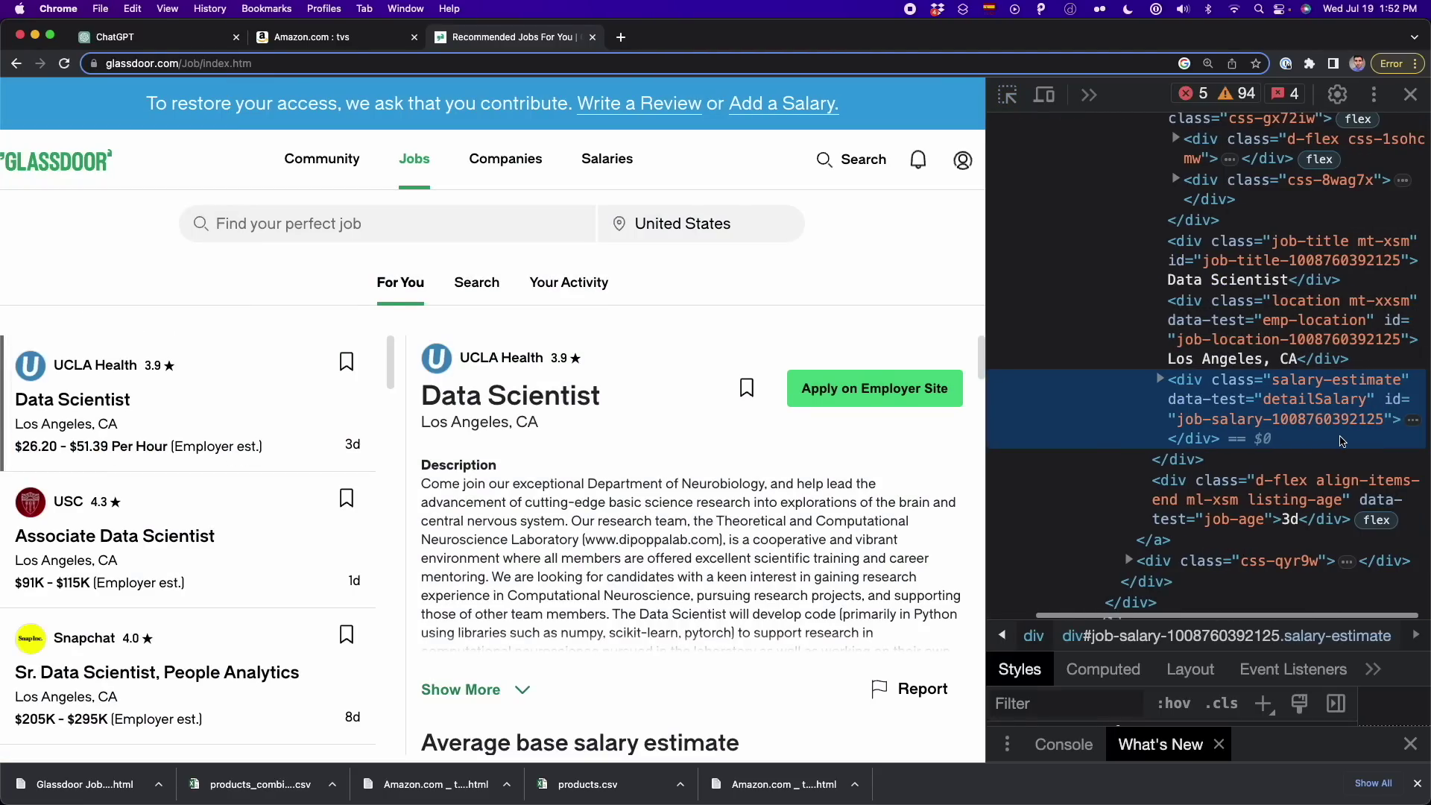
pyautogui.doubleClick(1252, 422)
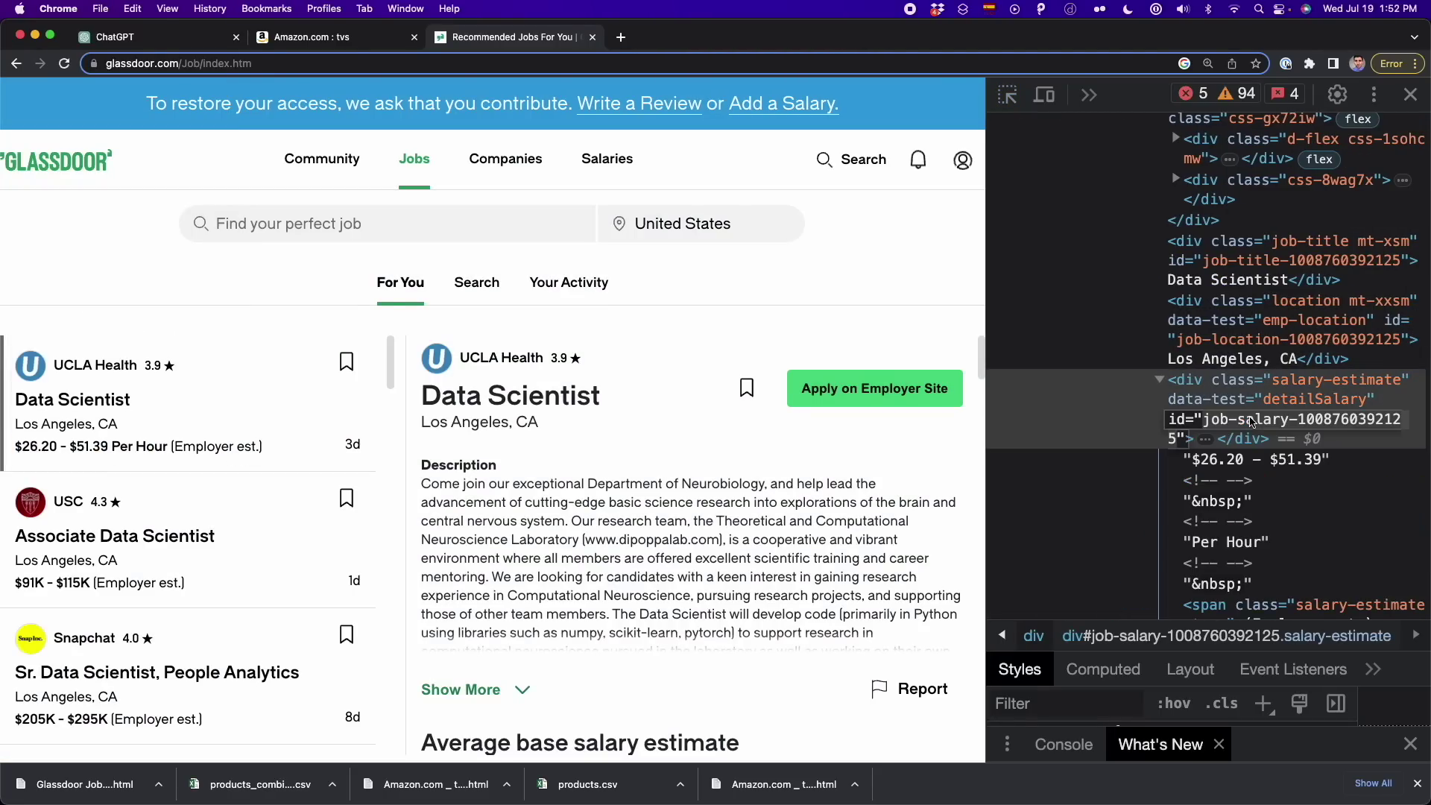
pyautogui.click(1158, 381)
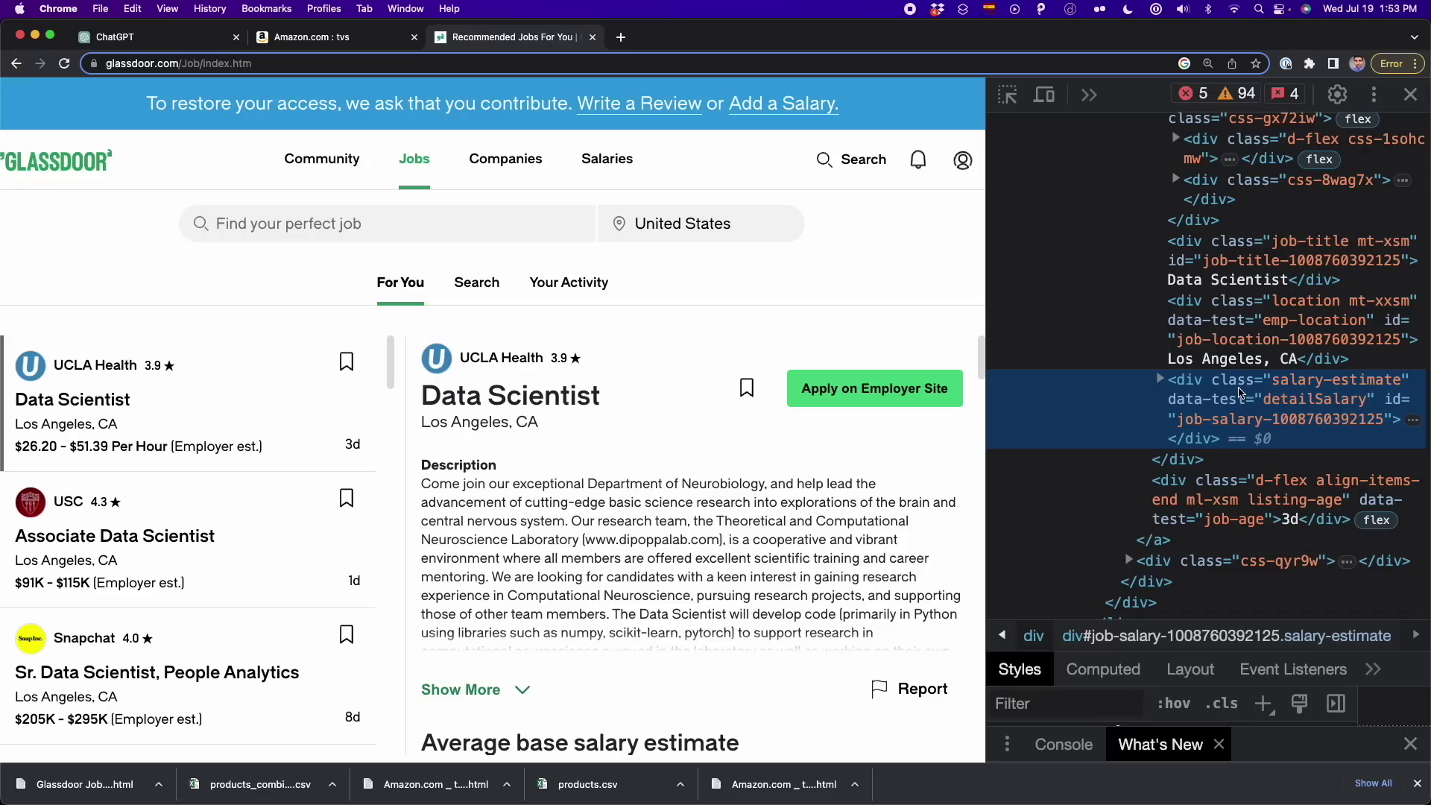
pyautogui.click(181, 37)
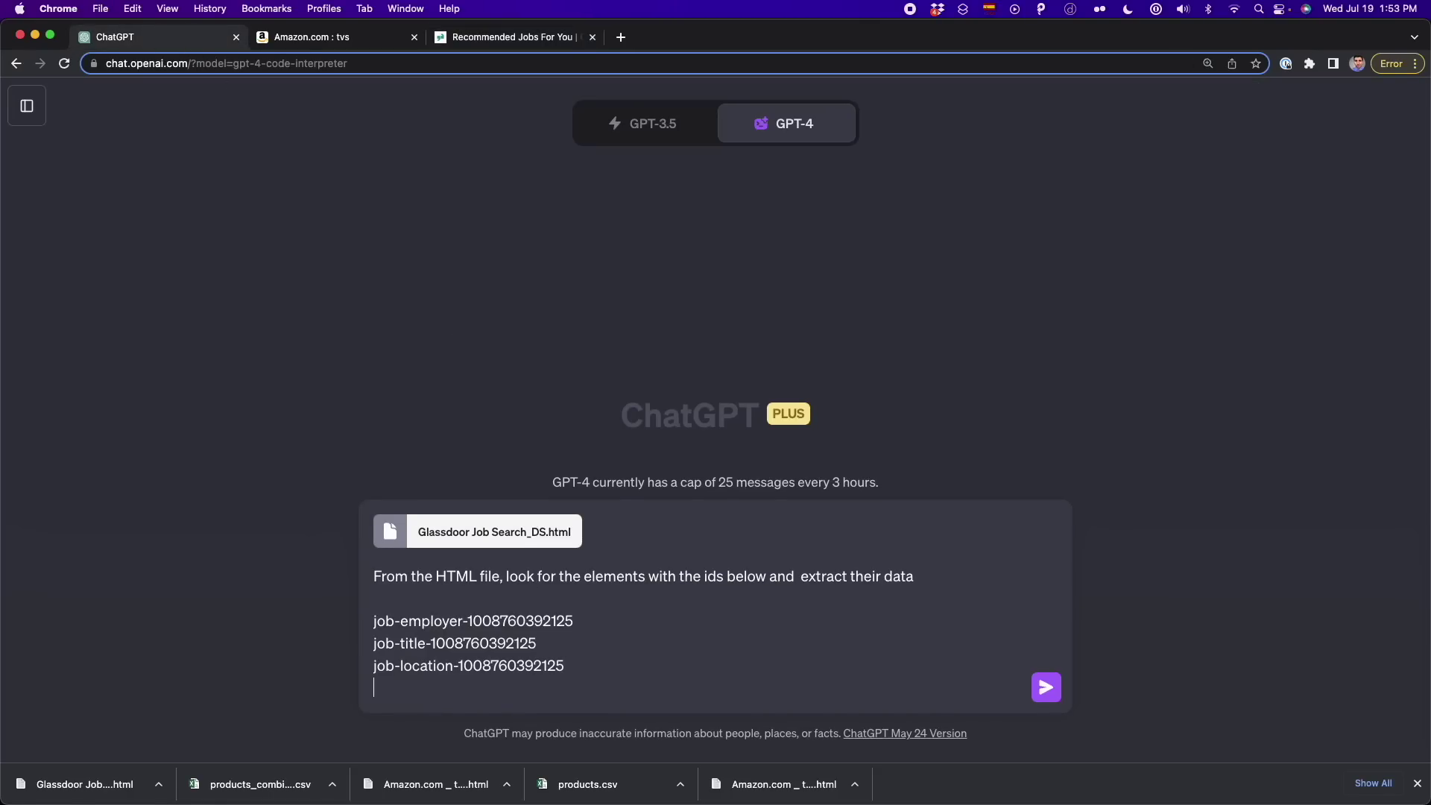
pyautogui.press('super+v')
pyautogui.press('super+shift+Left')
pyautogui.press('Right')
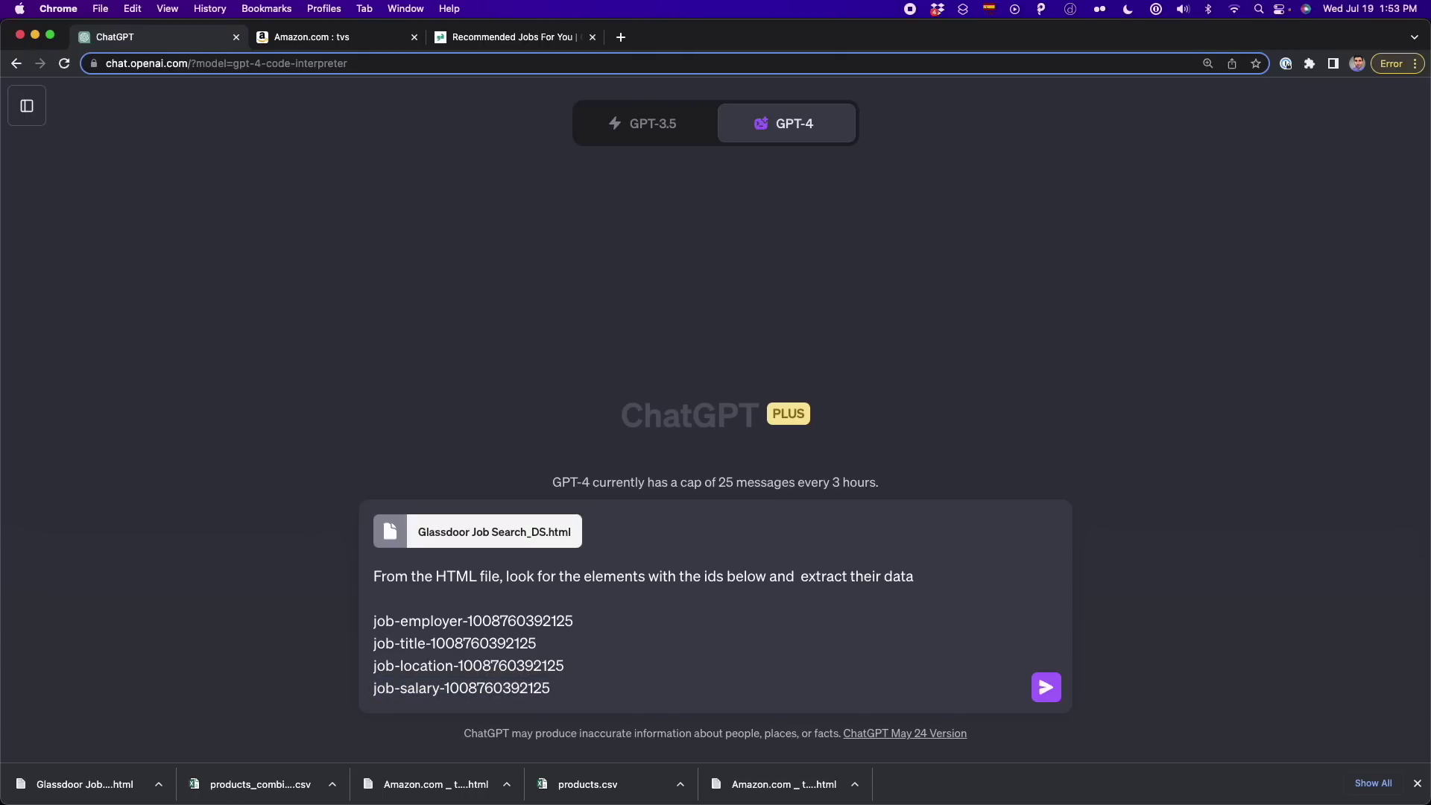
# Step: Remove the numeric endings from the four ids in the prompt, leaving job-employer, job-title, job-location and job-salary
pyautogui.moveTo(604, 623); pyautogui.dragTo(469, 617)
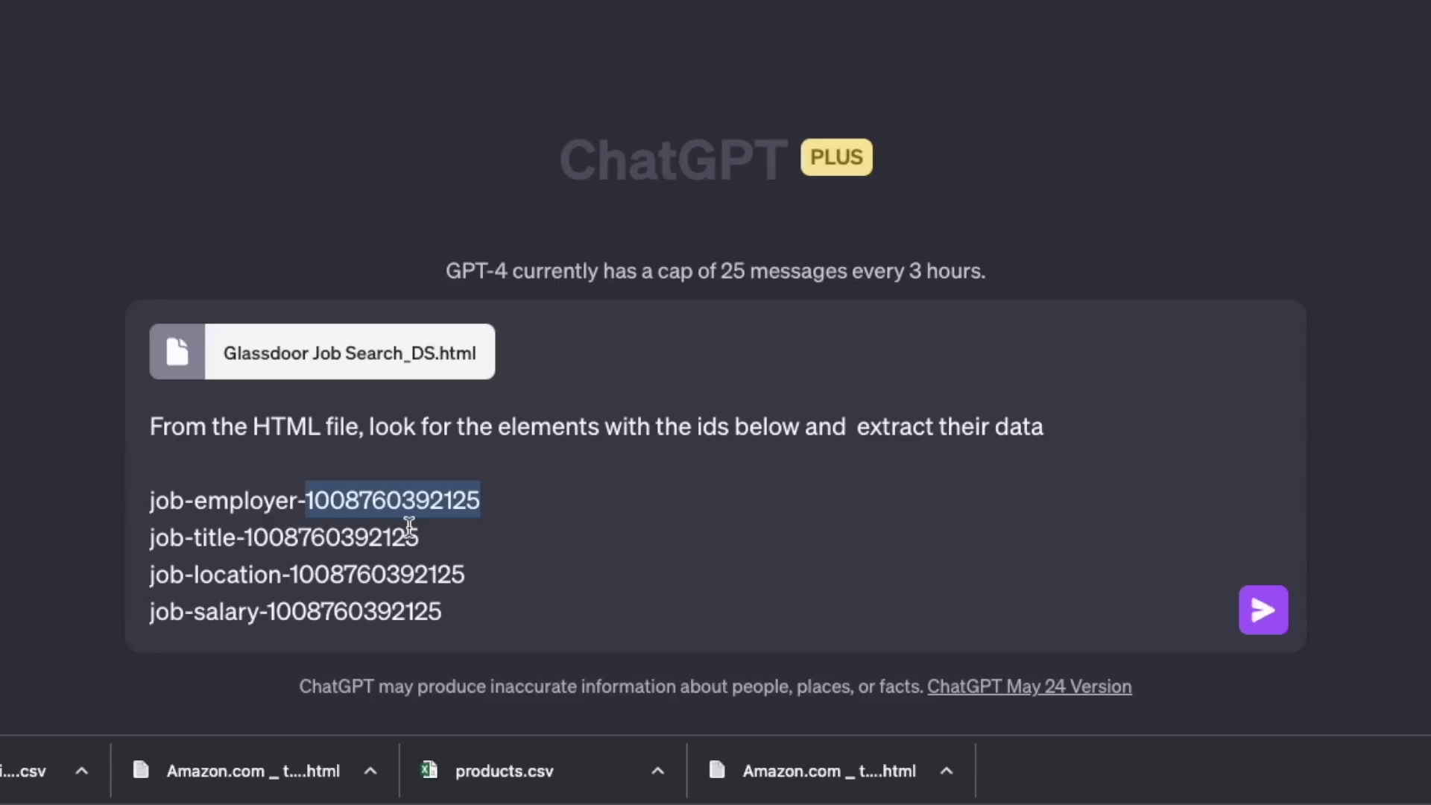
pyautogui.press('BackSpace')
pyautogui.press('BackSpace')
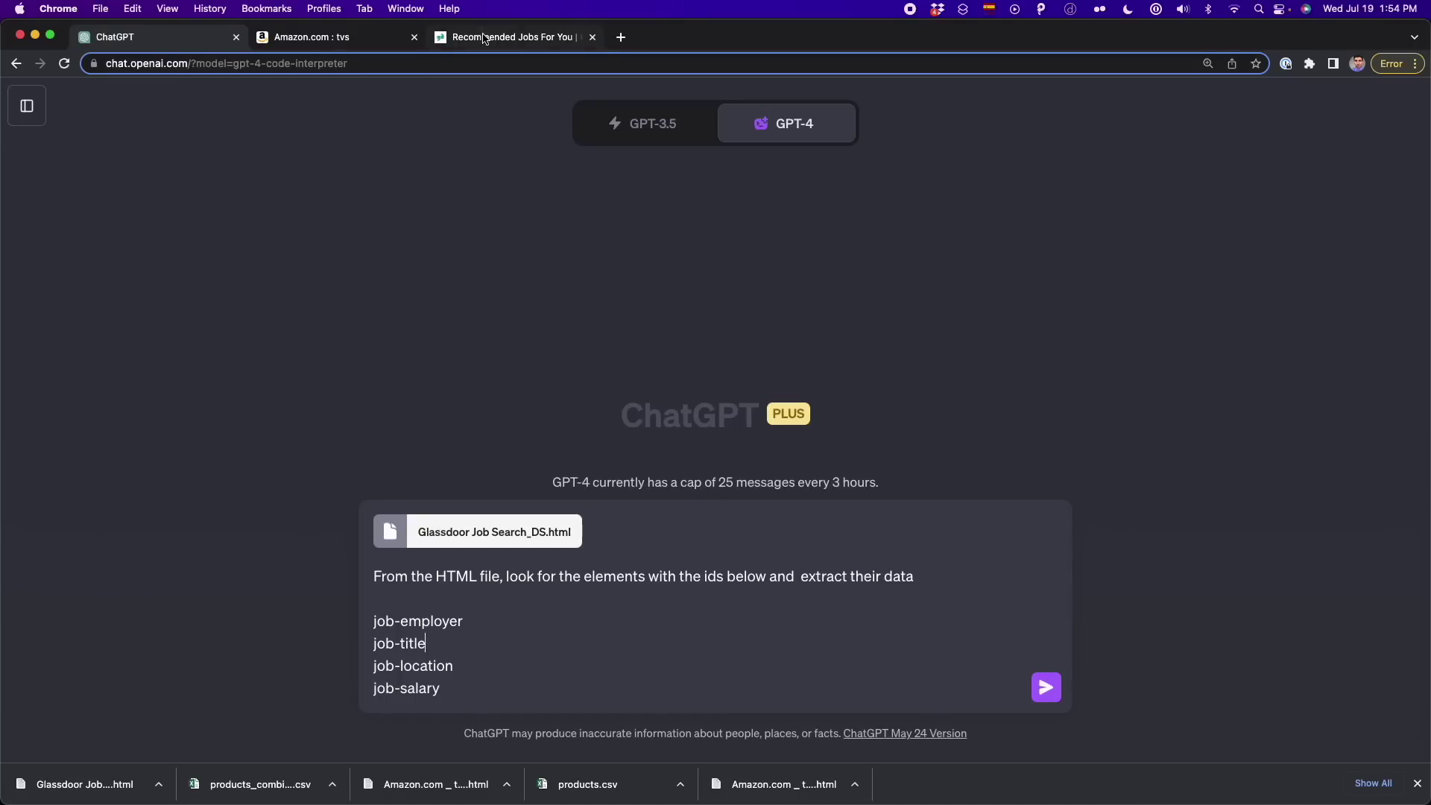
pyautogui.click(511, 43)
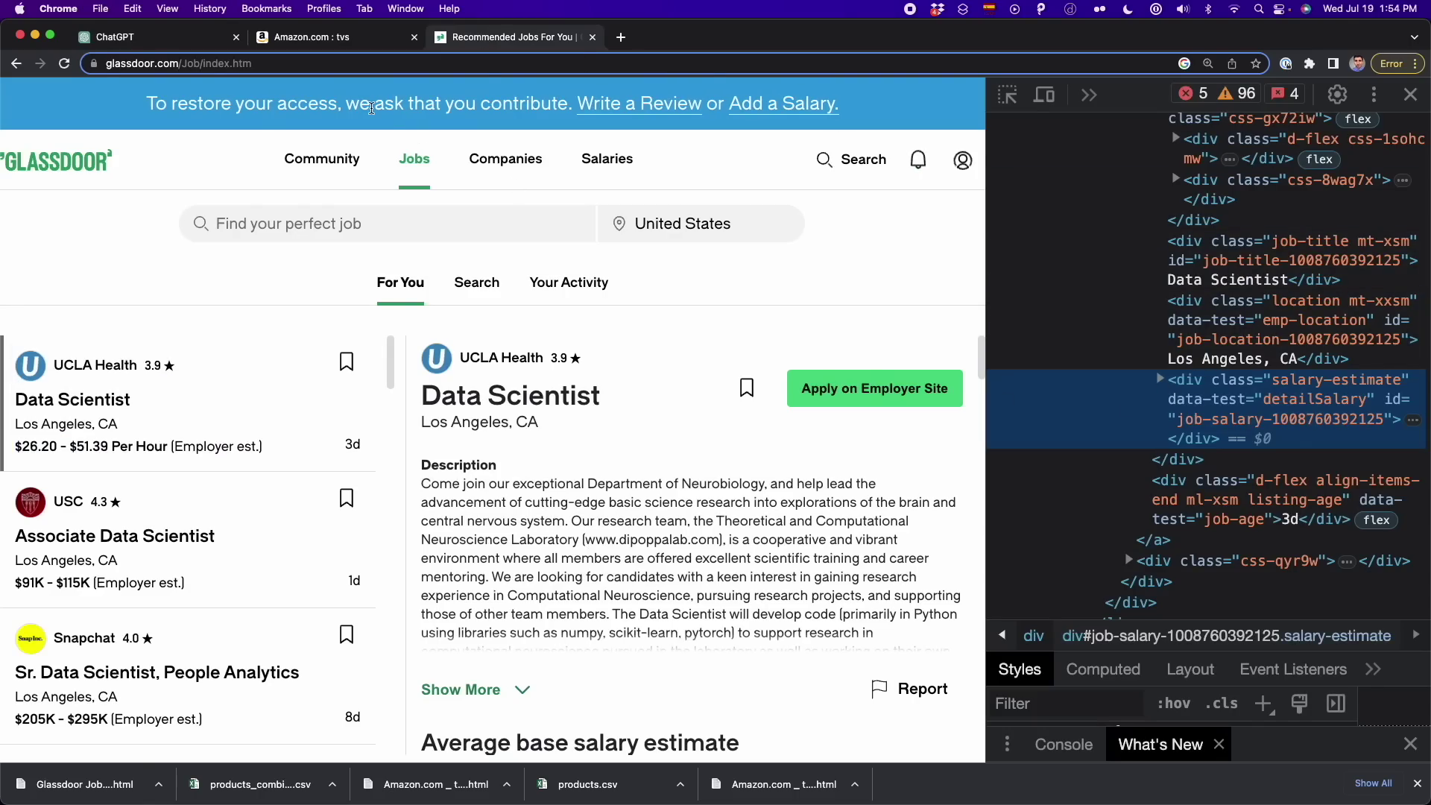
pyautogui.click(160, 37)
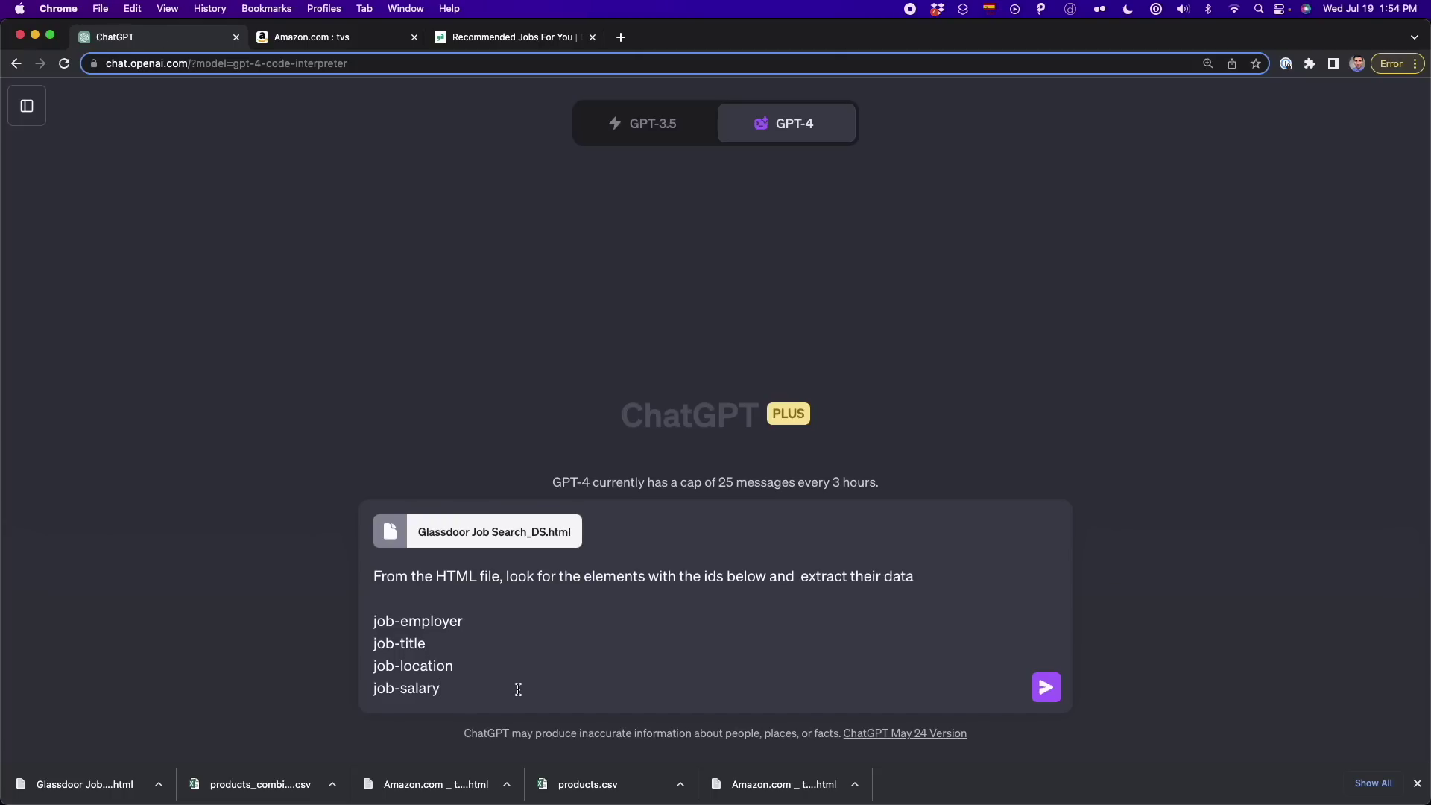
# Step: Append to the prompt: "Put the data on a table and export it to a CSV file. In case there’s missing data, leave it as a null data."
pyautogui.hotkey('shift', 'Return')
pyautogui.write('Put the data on a table and export it to a CSV file. In case there’s missing data, leave it as a null data.')
# Step: Review the prompt's closing instructions on the CSV export and on handling missing data
pyautogui.press('super+shift+Left')
pyautogui.press('Left')
pyautogui.hotkey('alt', 'shift', 'Right')
pyautogui.hotkey('alt', 'shift', 'Right')
pyautogui.hotkey('alt', 'shift', 'Right')
pyautogui.hotkey('alt', 'shift', 'Right')
pyautogui.hotkey('alt', 'shift', 'Right')
pyautogui.hotkey('alt', 'shift', 'Right')
pyautogui.hotkey('alt', 'shift', 'Right')
pyautogui.hotkey('alt', 'shift', 'Right')
pyautogui.hotkey('alt', 'shift', 'Right')
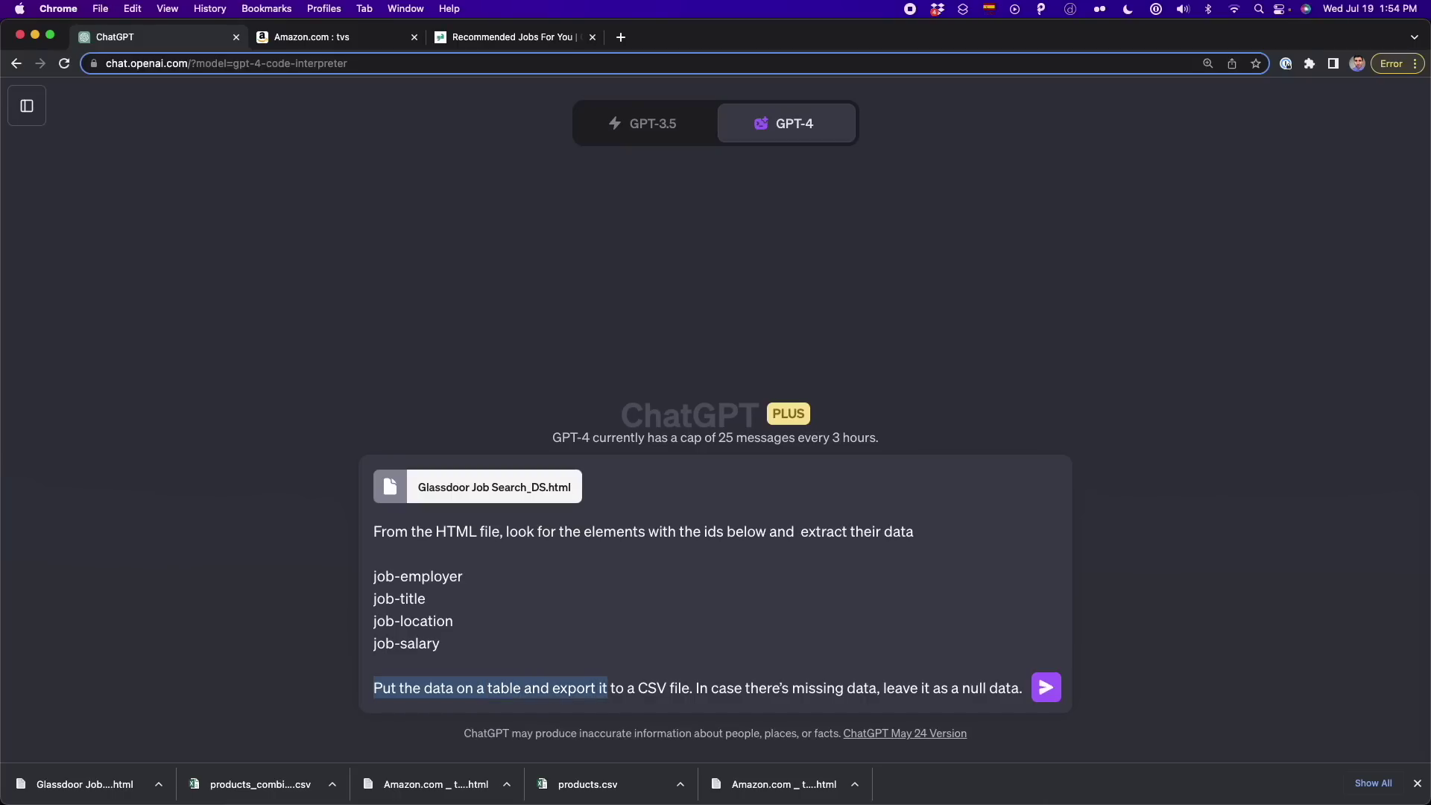
pyautogui.hotkey('alt', 'shift', 'Right')
pyautogui.hotkey('alt', 'shift', 'Right')
pyautogui.hotkey('alt', 'shift', 'Right')
pyautogui.hotkey('alt', 'shift', 'Right')
pyautogui.press('Right')
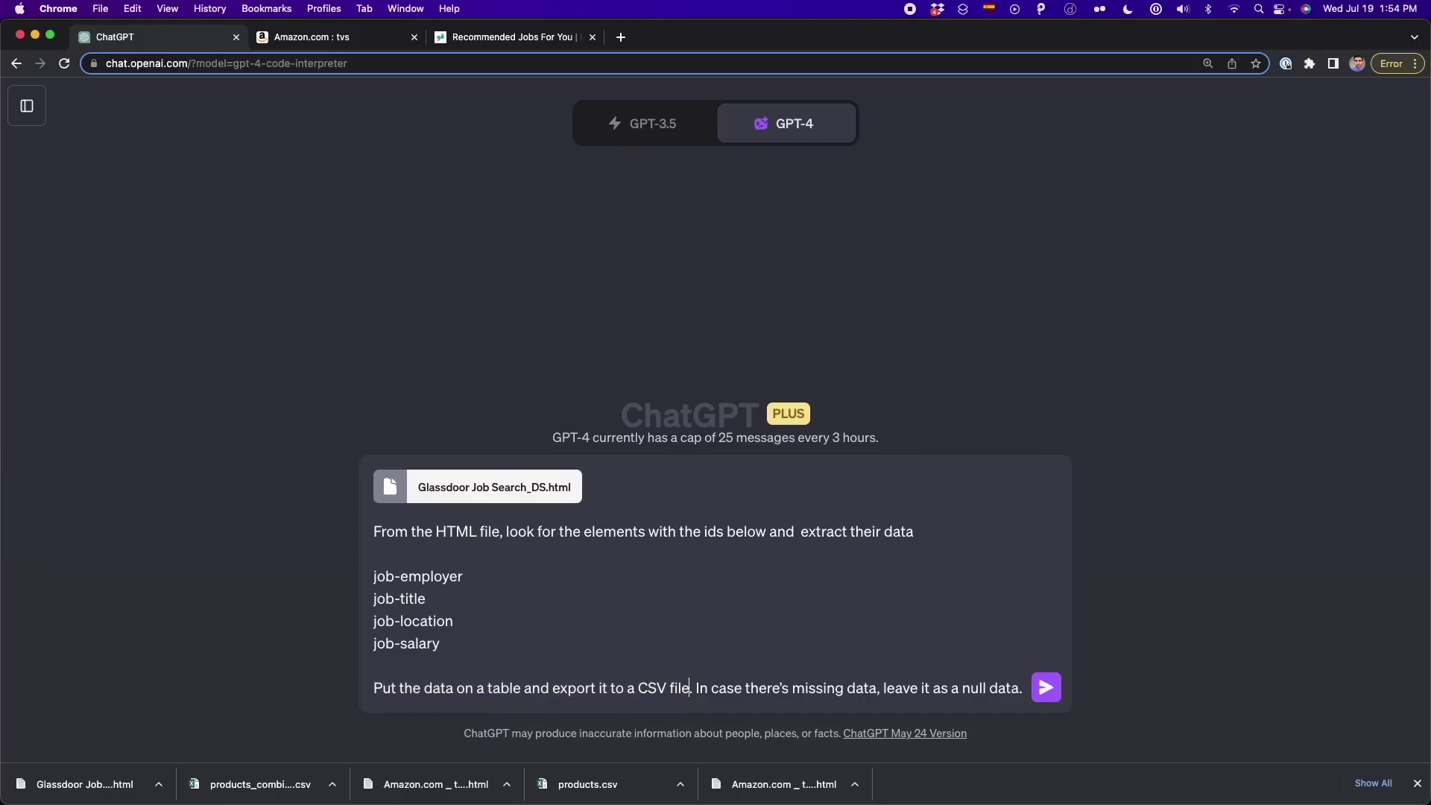
pyautogui.press('super+shift+Right')
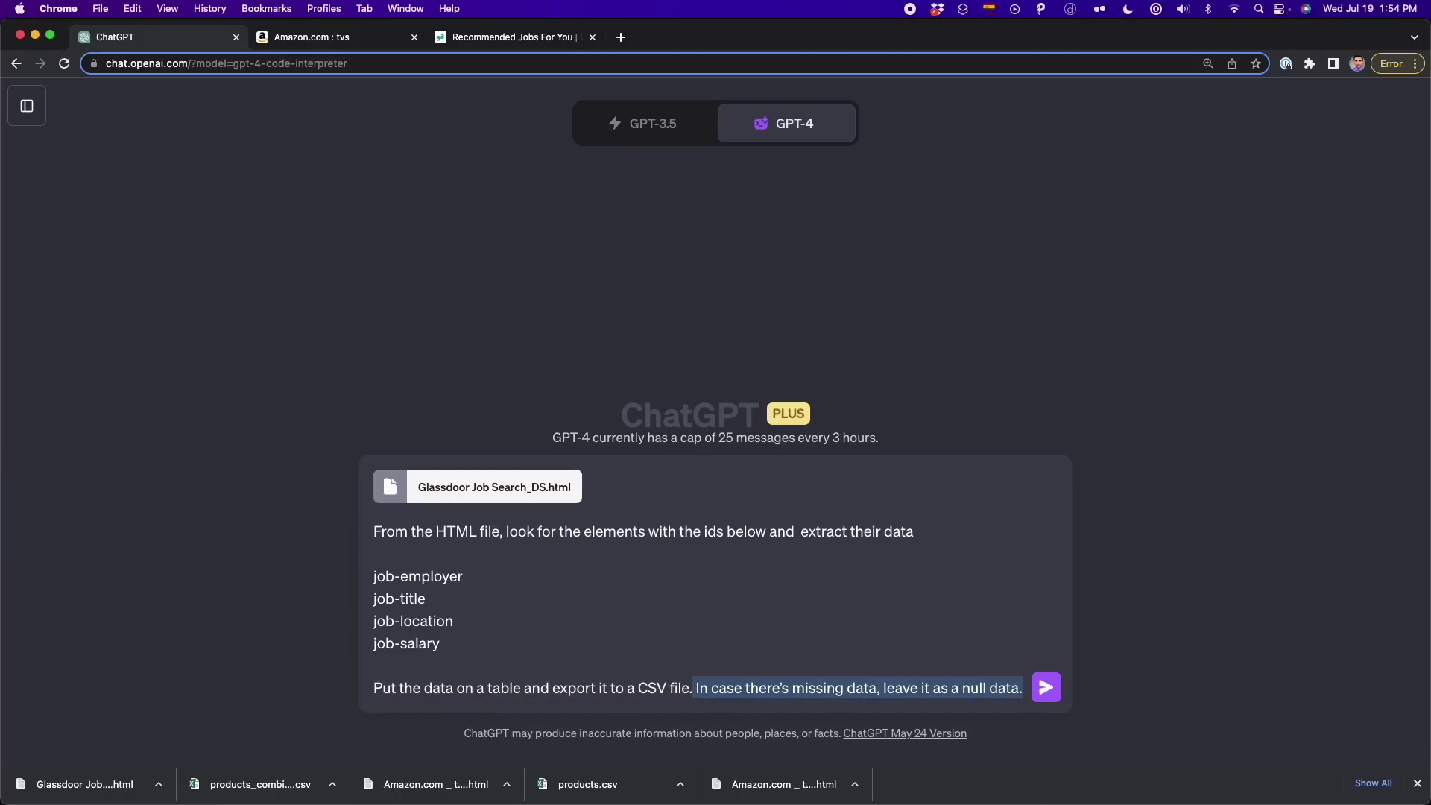
# Step: Check the Glassdoor job list for postings without a salary and submit the ChatGPT prompt
pyautogui.click(514, 37)
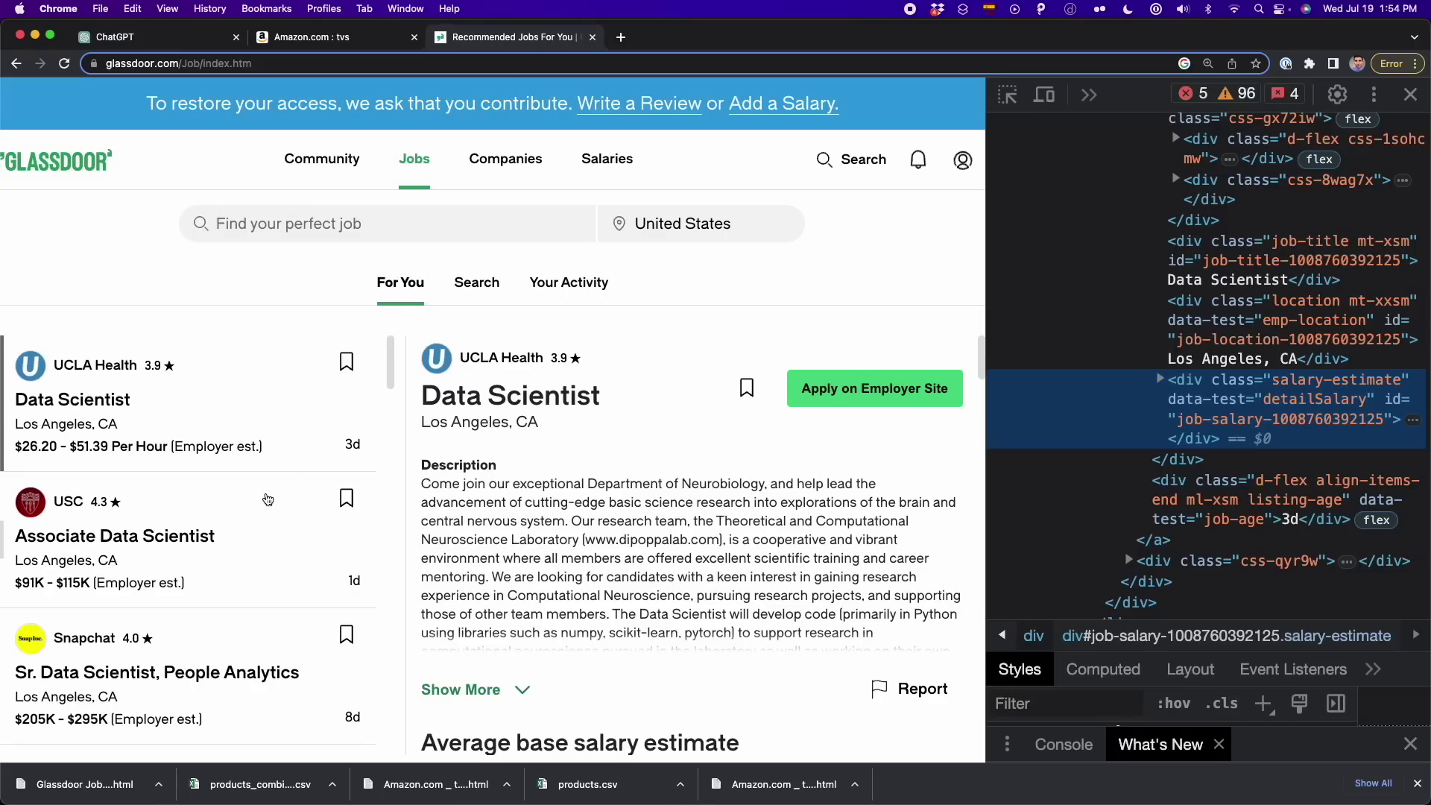
pyautogui.scroll(-20, 265, 504)
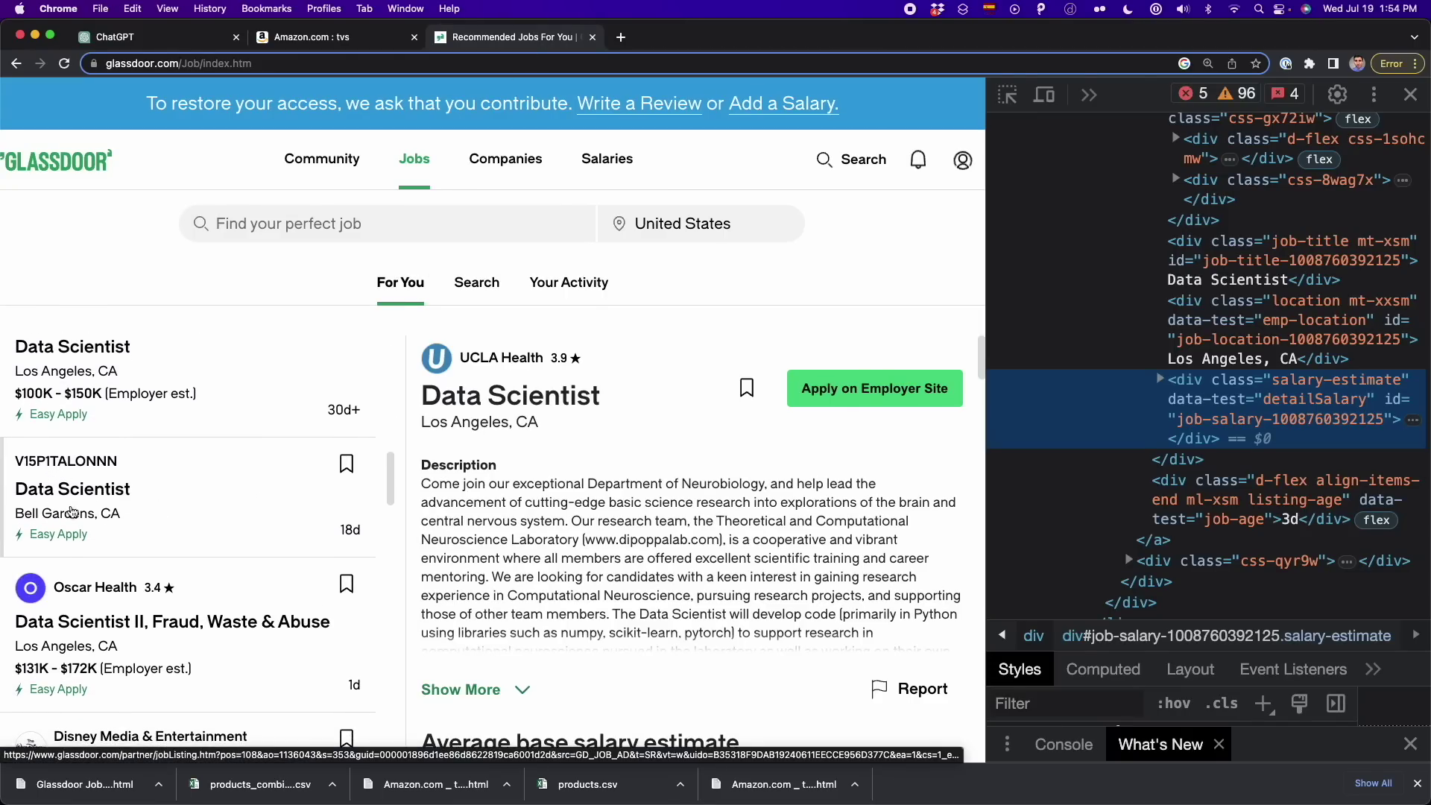
pyautogui.click(202, 37)
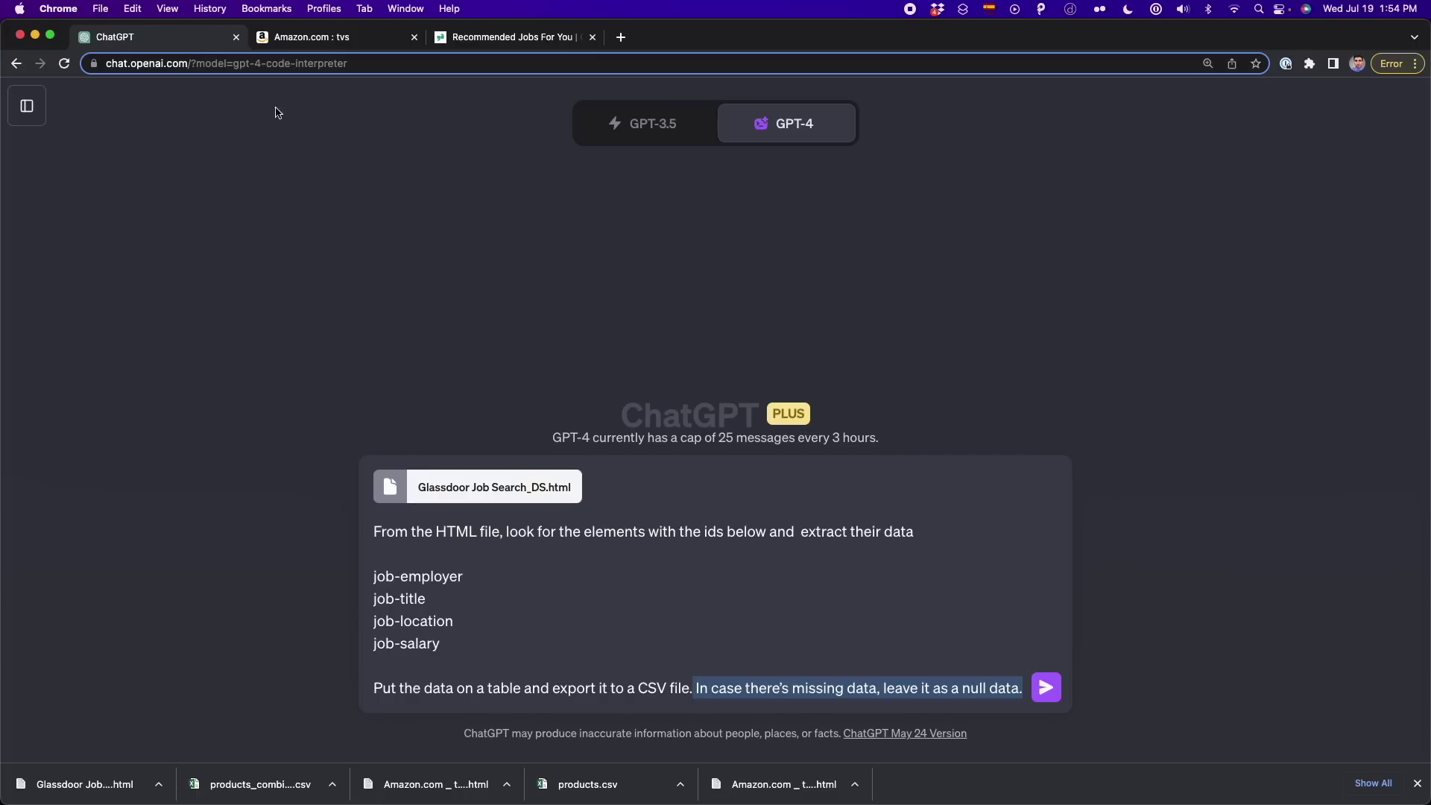
pyautogui.click(925, 684)
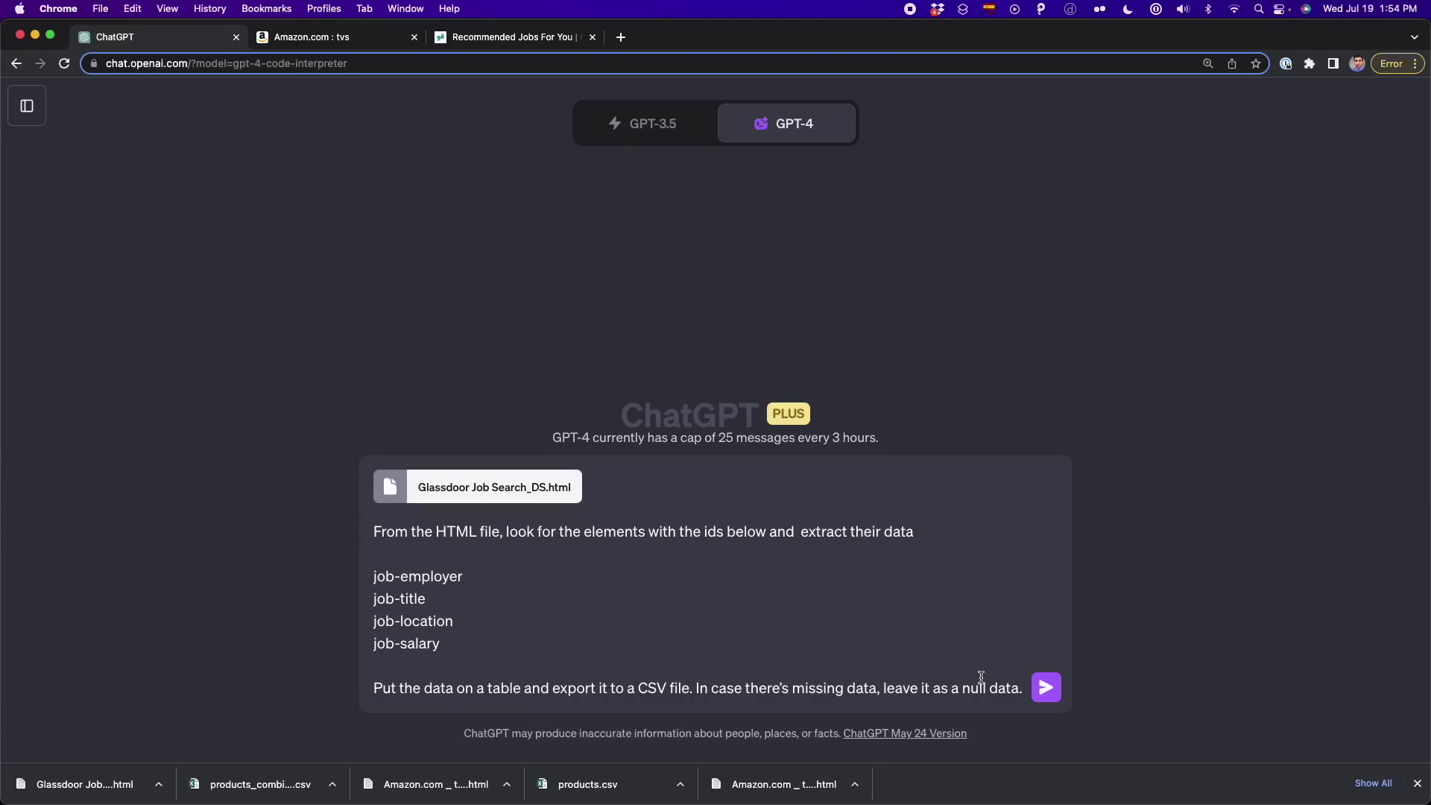
pyautogui.click(1046, 687)
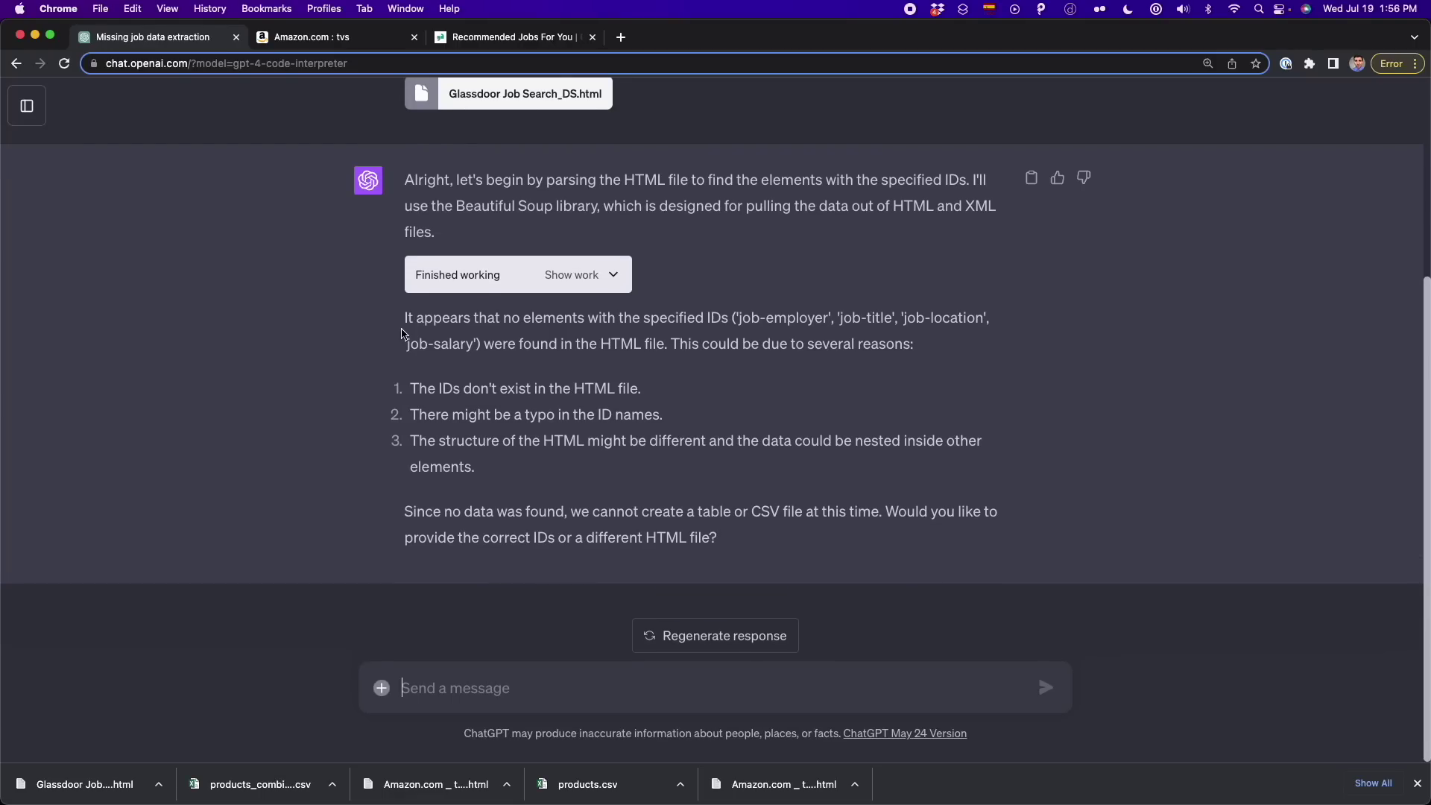
# Step: Compare ChatGPT's reply with the prompted ids and write "those are part of the ids. use regex to match that part of the name of the id"
pyautogui.moveTo(404, 329); pyautogui.dragTo(728, 329)
pyautogui.scroll(5, 671, 328)
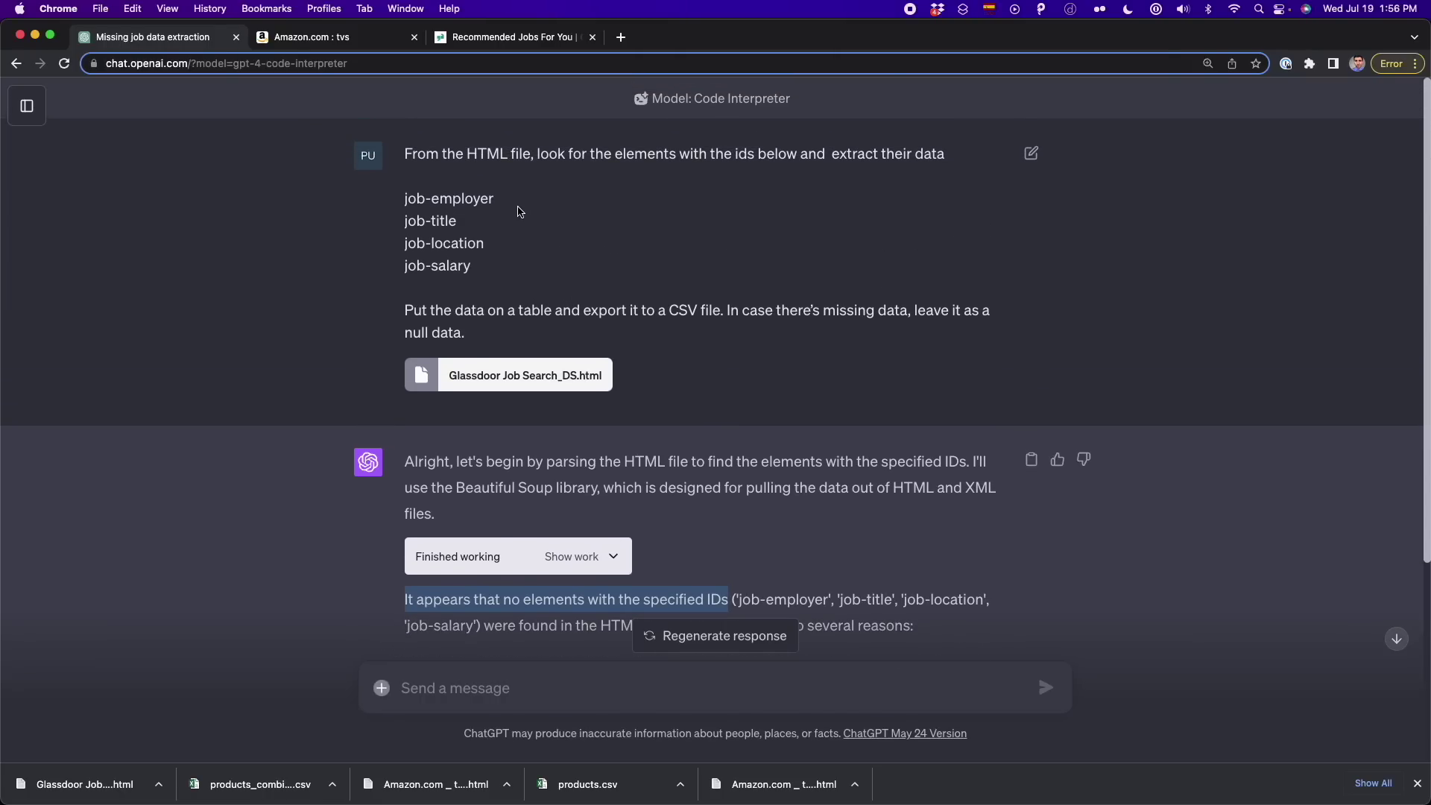
pyautogui.moveTo(504, 272); pyautogui.dragTo(402, 208)
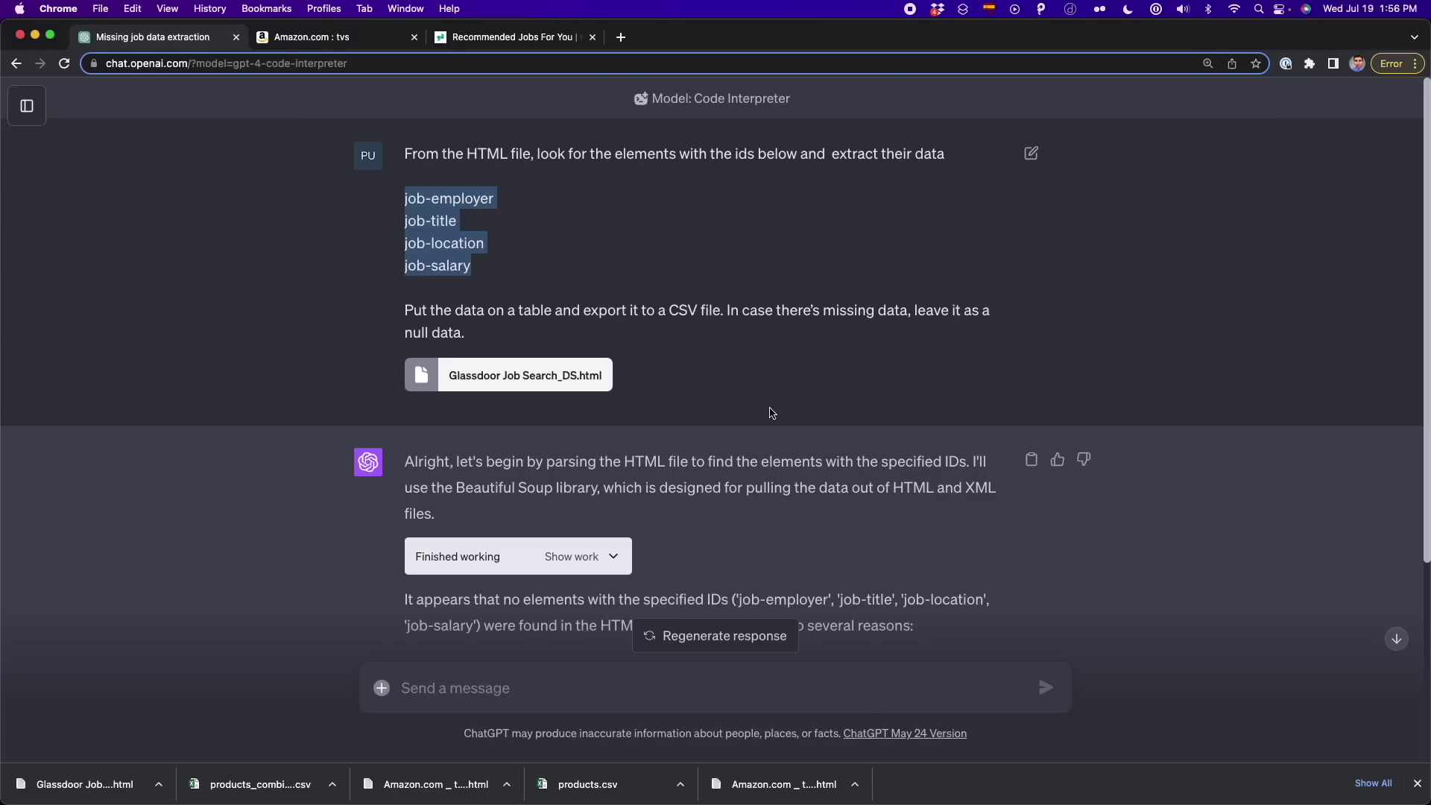
pyautogui.scroll(-4, 693, 462)
pyautogui.scroll(-3, 574, 604)
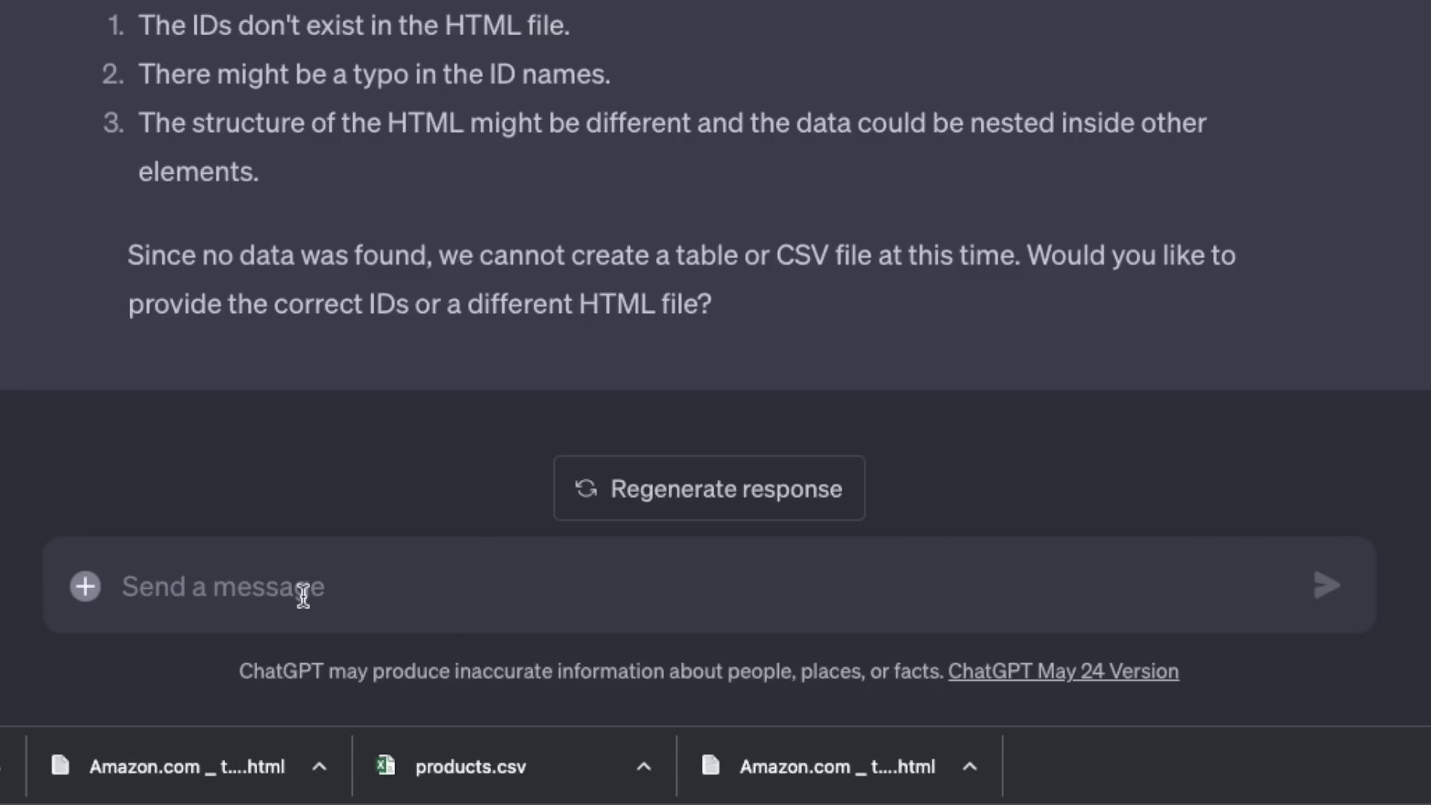
pyautogui.click(502, 689)
pyautogui.write('those are part of the ids. use regex to match that part of the name of the id')
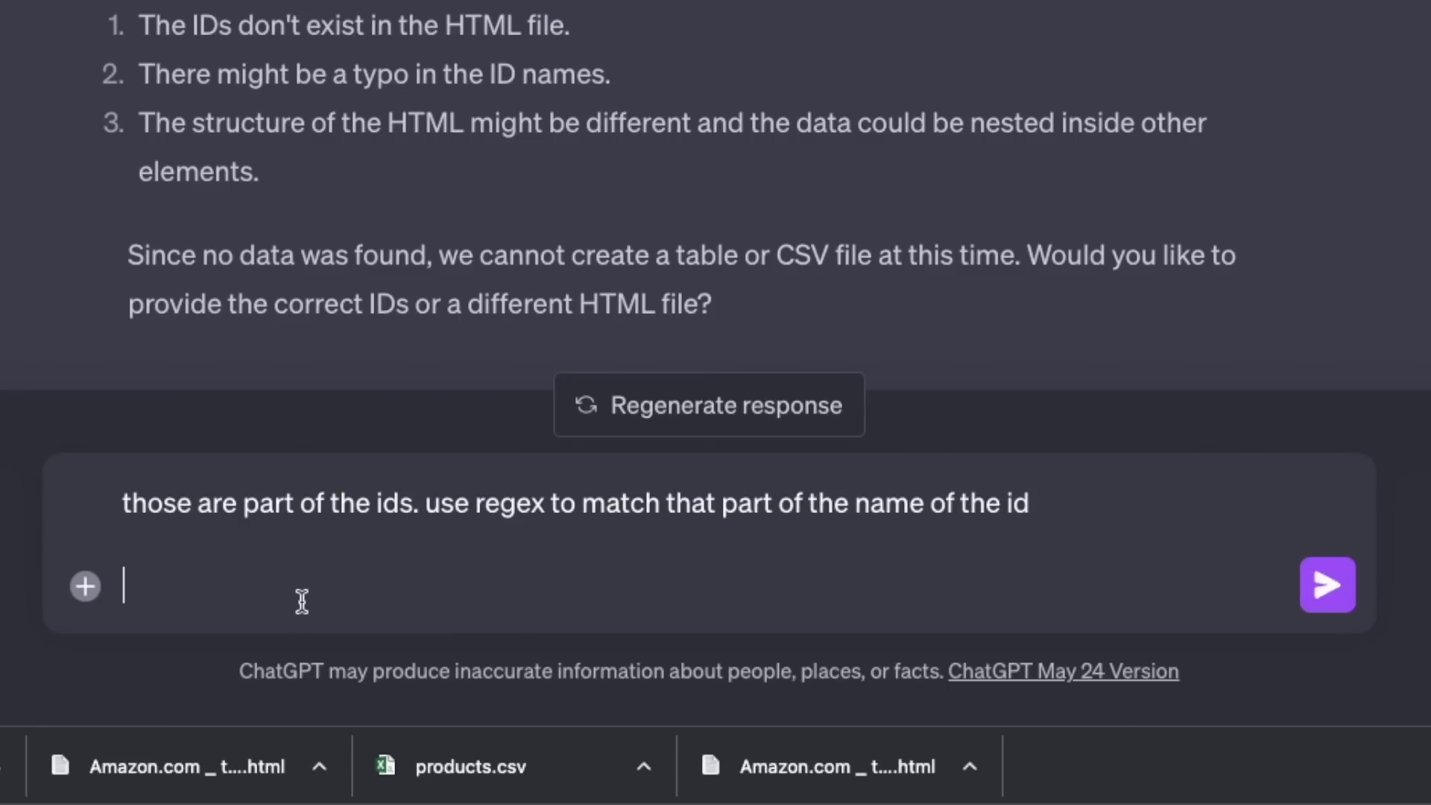
pyautogui.press('BackSpace')
# Step: Recheck the original prompt and send the follow-up message about matching the ids with regex
pyautogui.moveTo(415, 597); pyautogui.dragTo(1044, 597)
pyautogui.click(1034, 596)
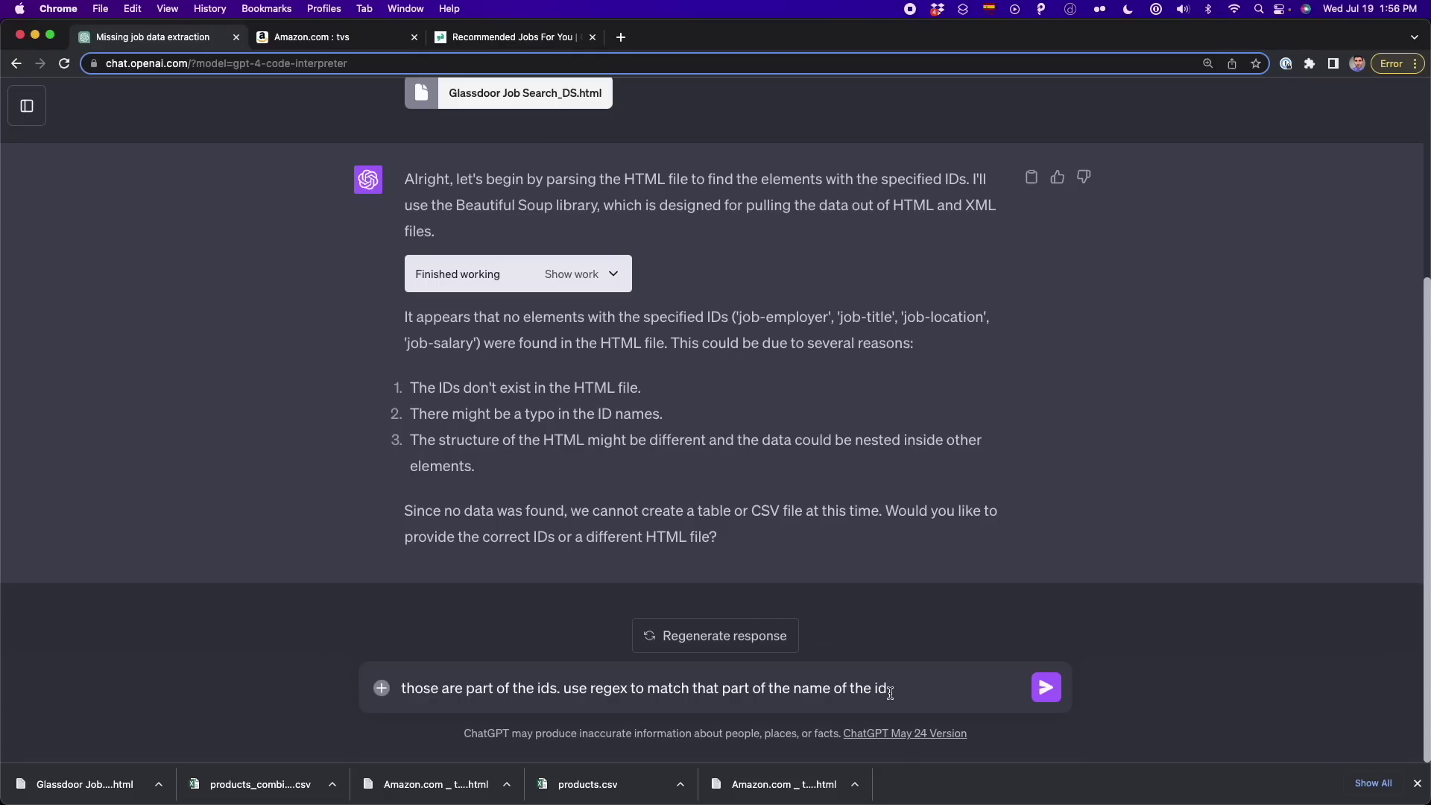
pyautogui.scroll(4, 790, 421)
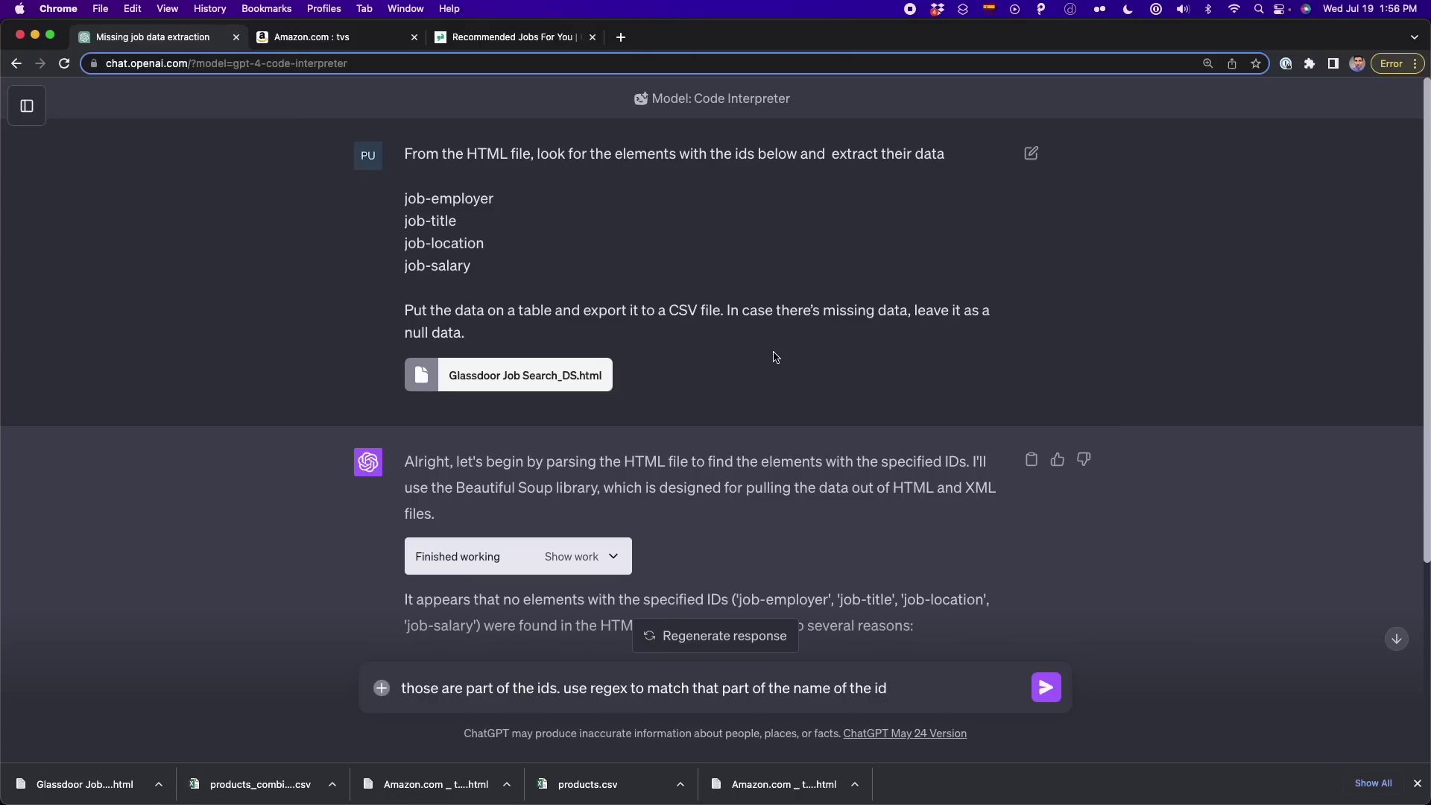
pyautogui.scroll(-4, 775, 357)
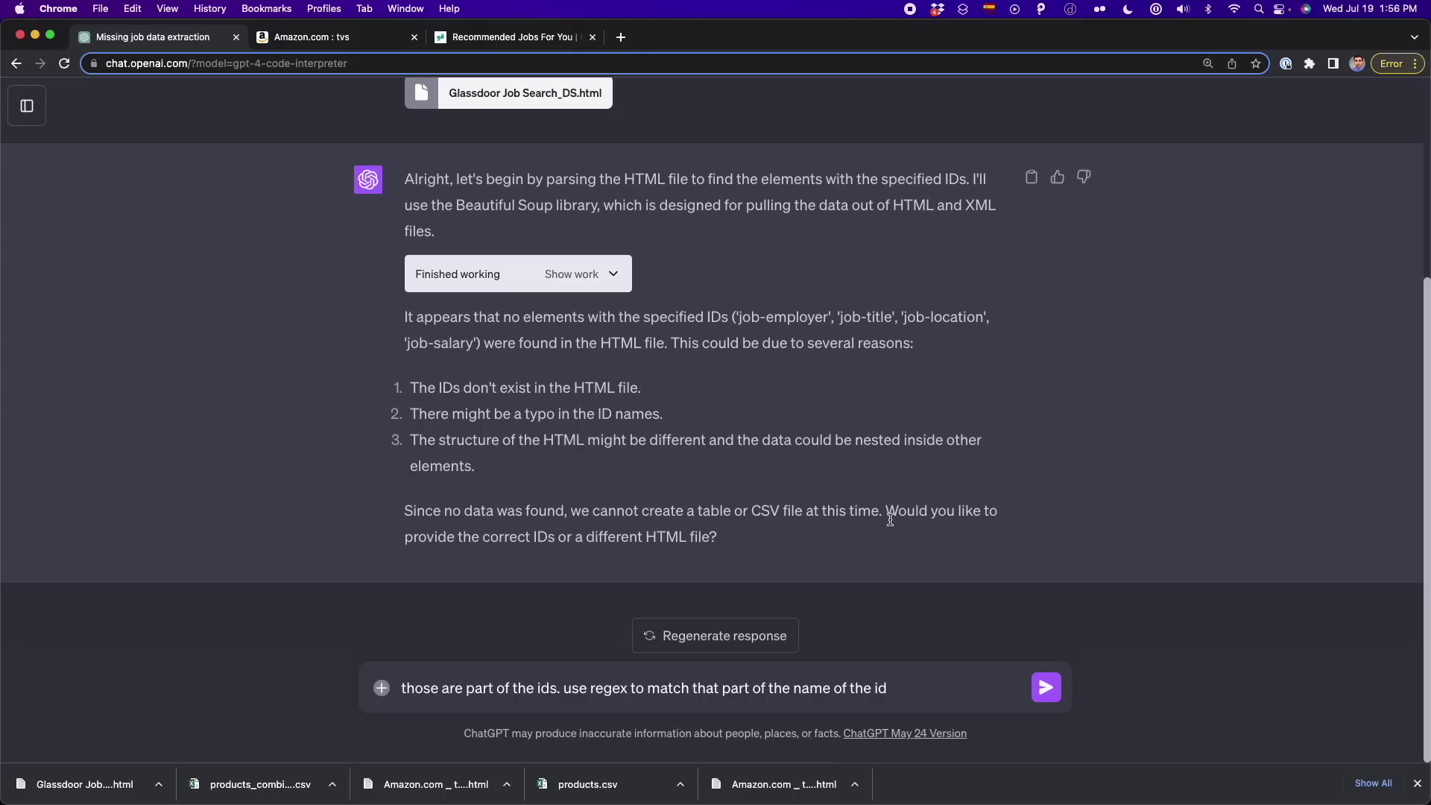
pyautogui.click(1047, 690)
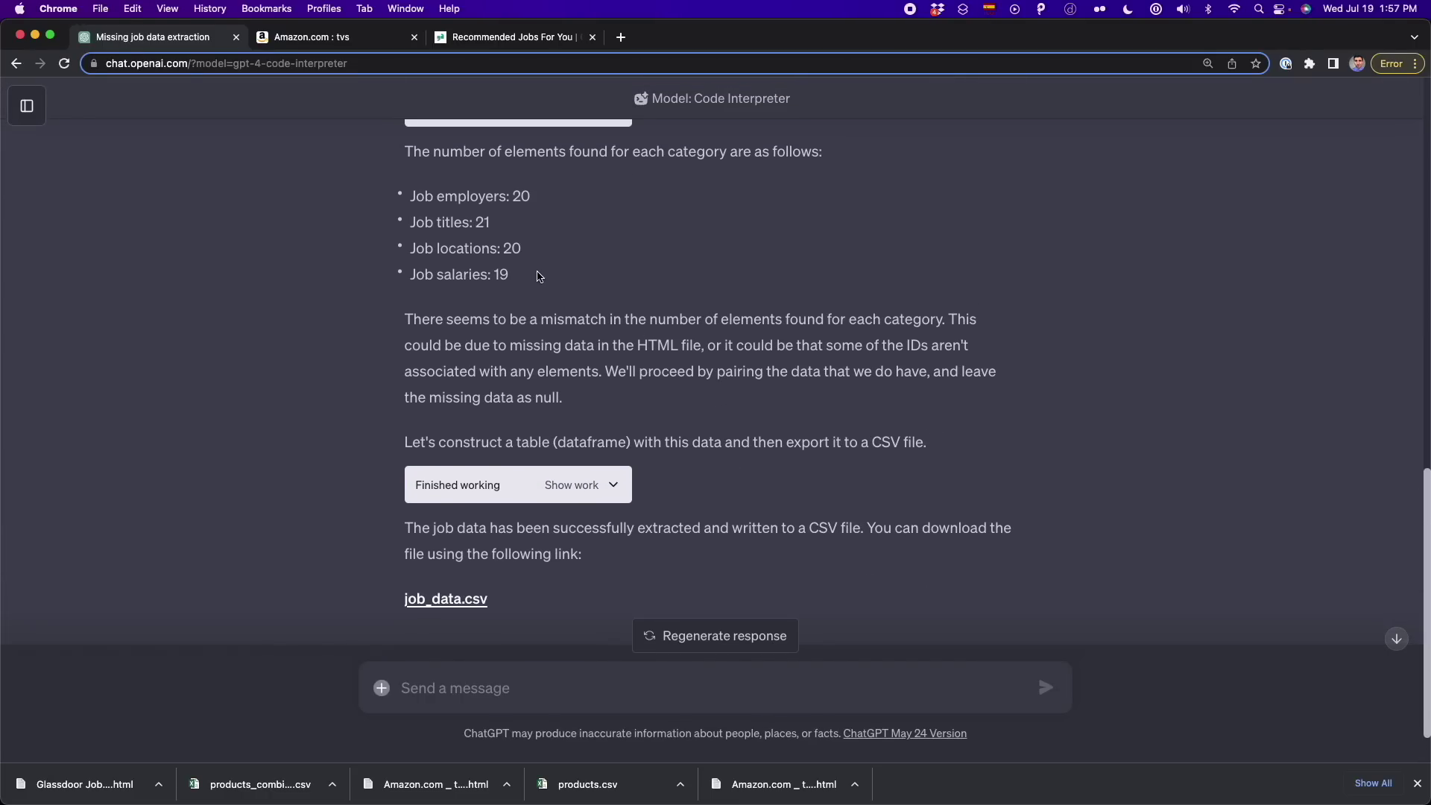
# Step: Review the element counts per category in ChatGPT's reply, down to the job_data.csv download link
pyautogui.moveTo(532, 282); pyautogui.dragTo(454, 218)
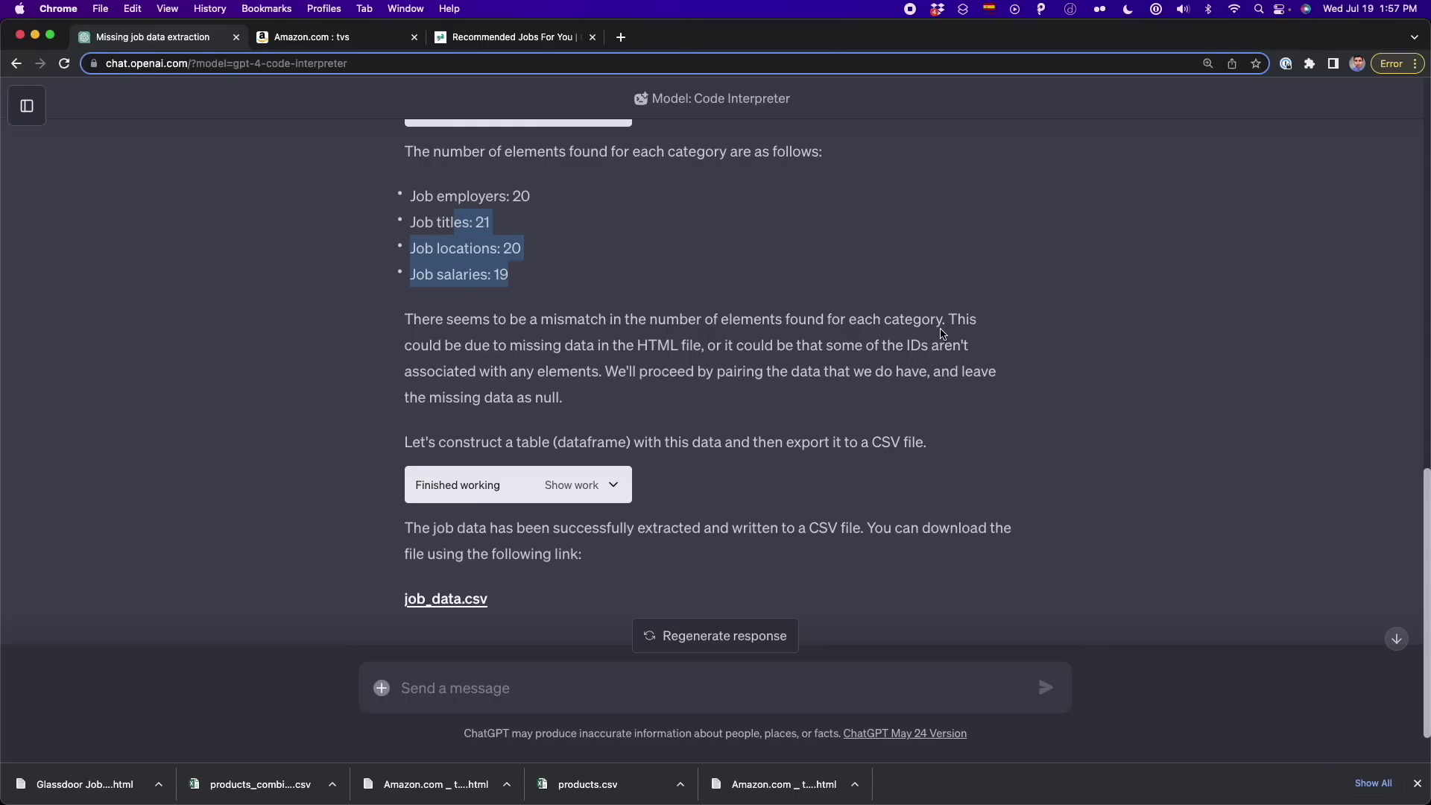
pyautogui.scroll(1, 596, 272)
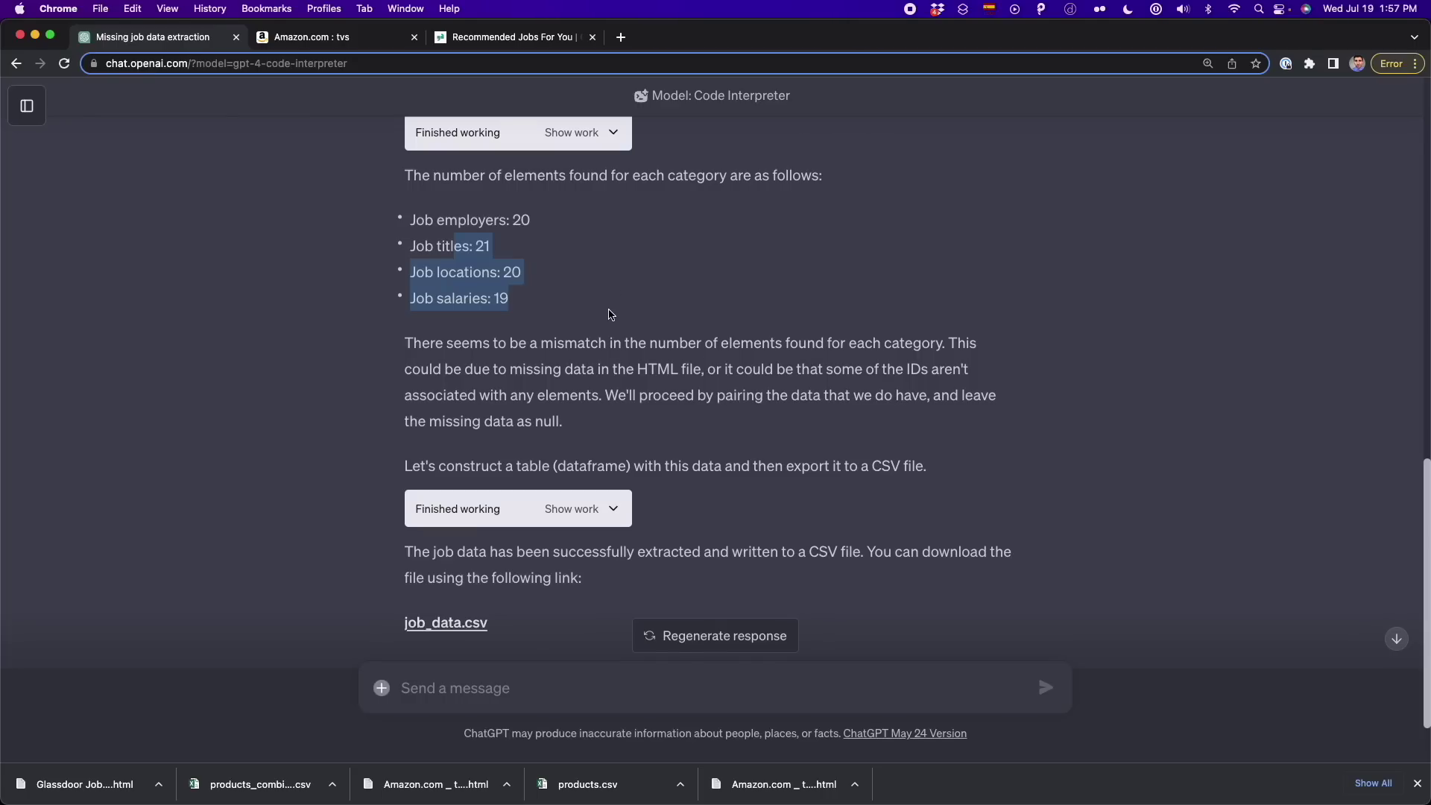
pyautogui.scroll(-3, 612, 314)
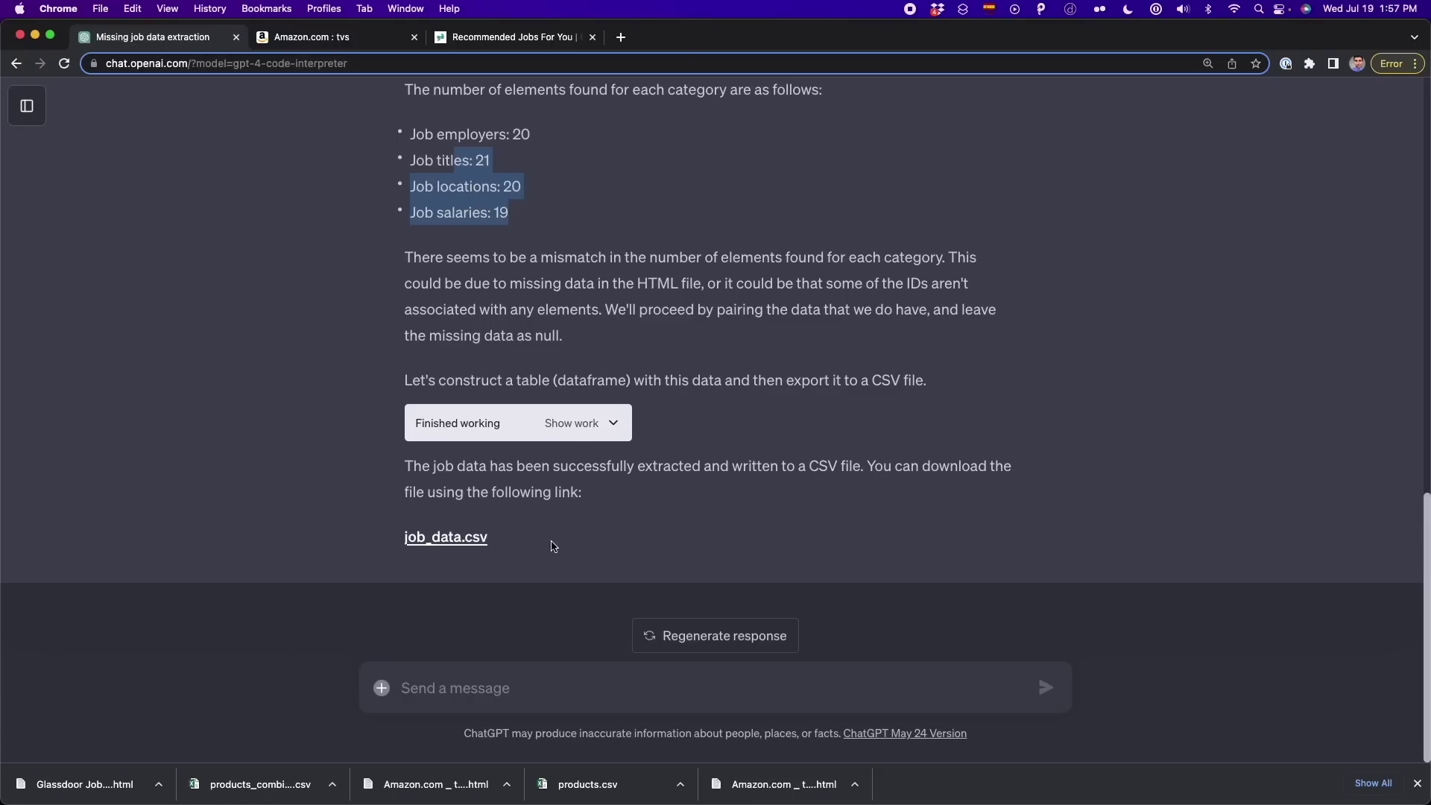
# Step: Download job_data.csv from ChatGPT's reply and open a preview of it from the Video folder
pyautogui.click(471, 550)
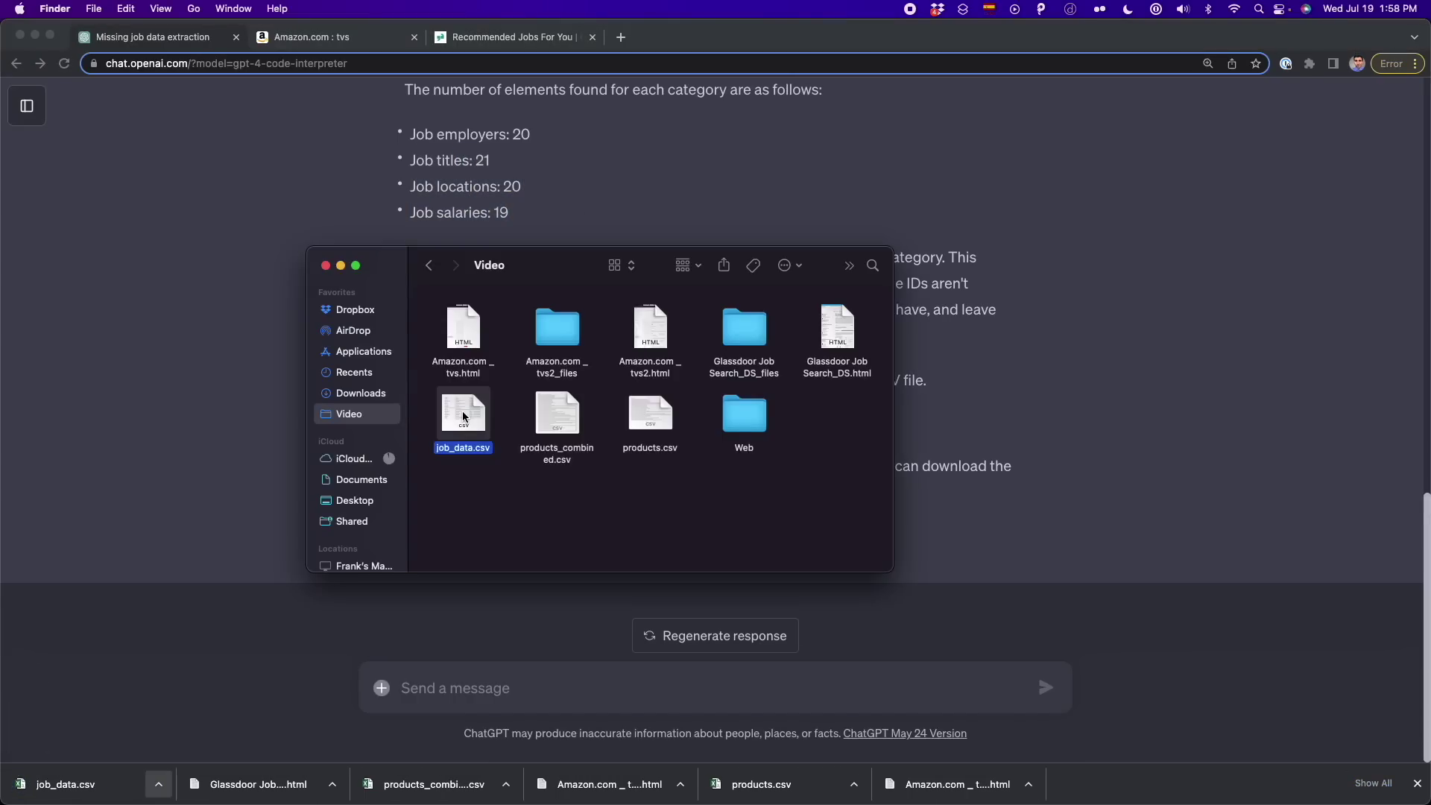
pyautogui.press('space')
pyautogui.moveTo(246, 72); pyautogui.dragTo(513, 180)
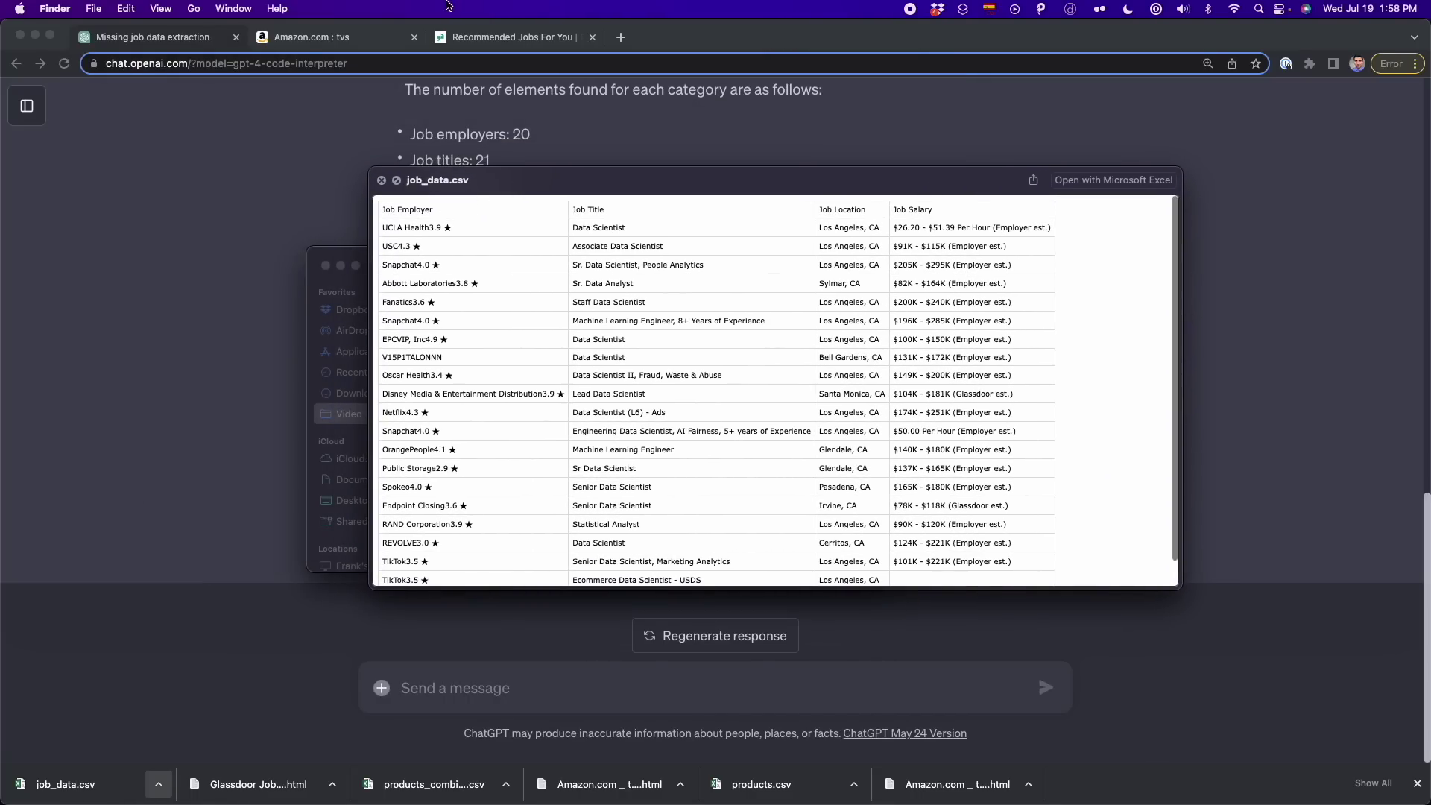
# Step: Compare the employers, titles, locations and salaries in the job_data.csv preview with the postings in the Glassdoor job list
pyautogui.click(477, 39)
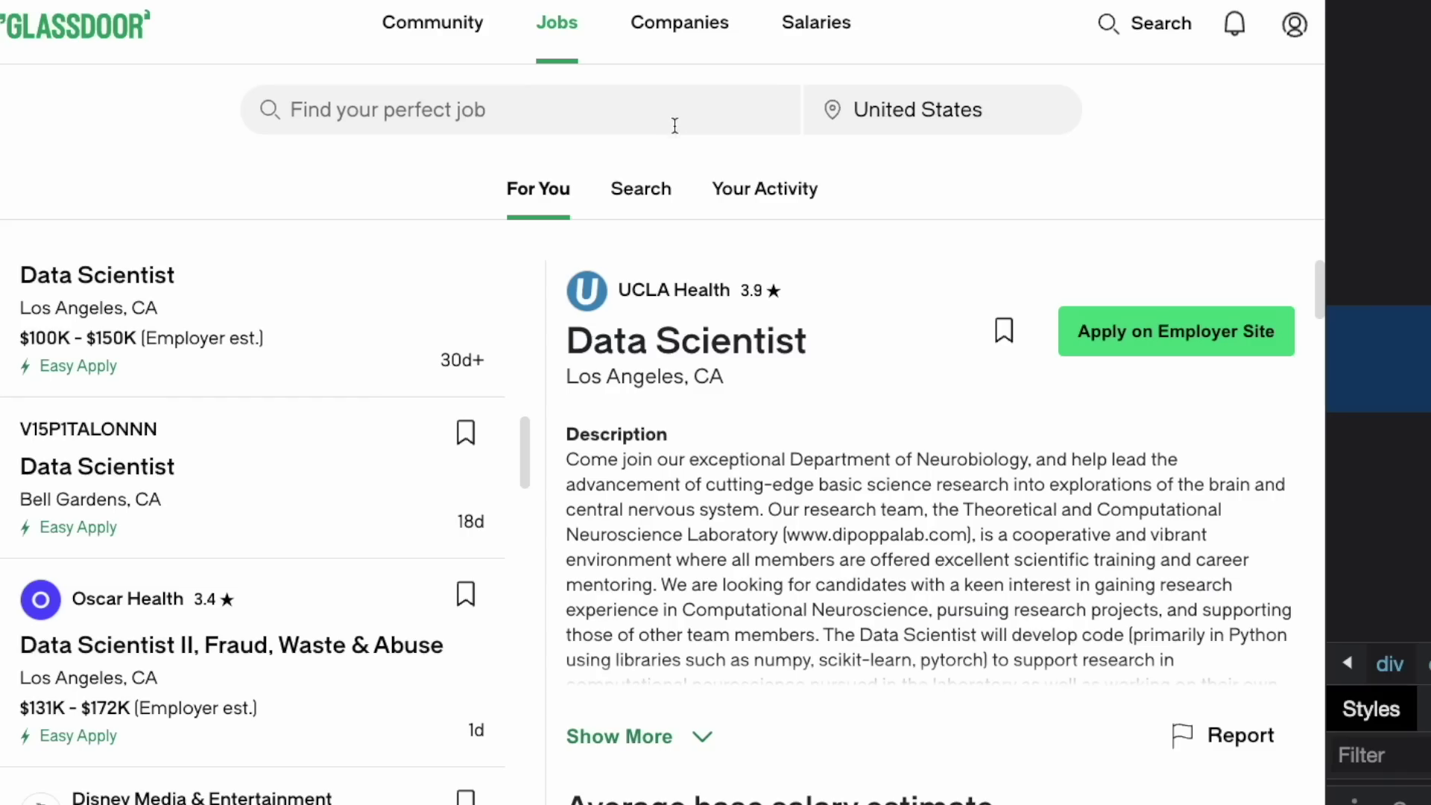
pyautogui.press('super+Tab')
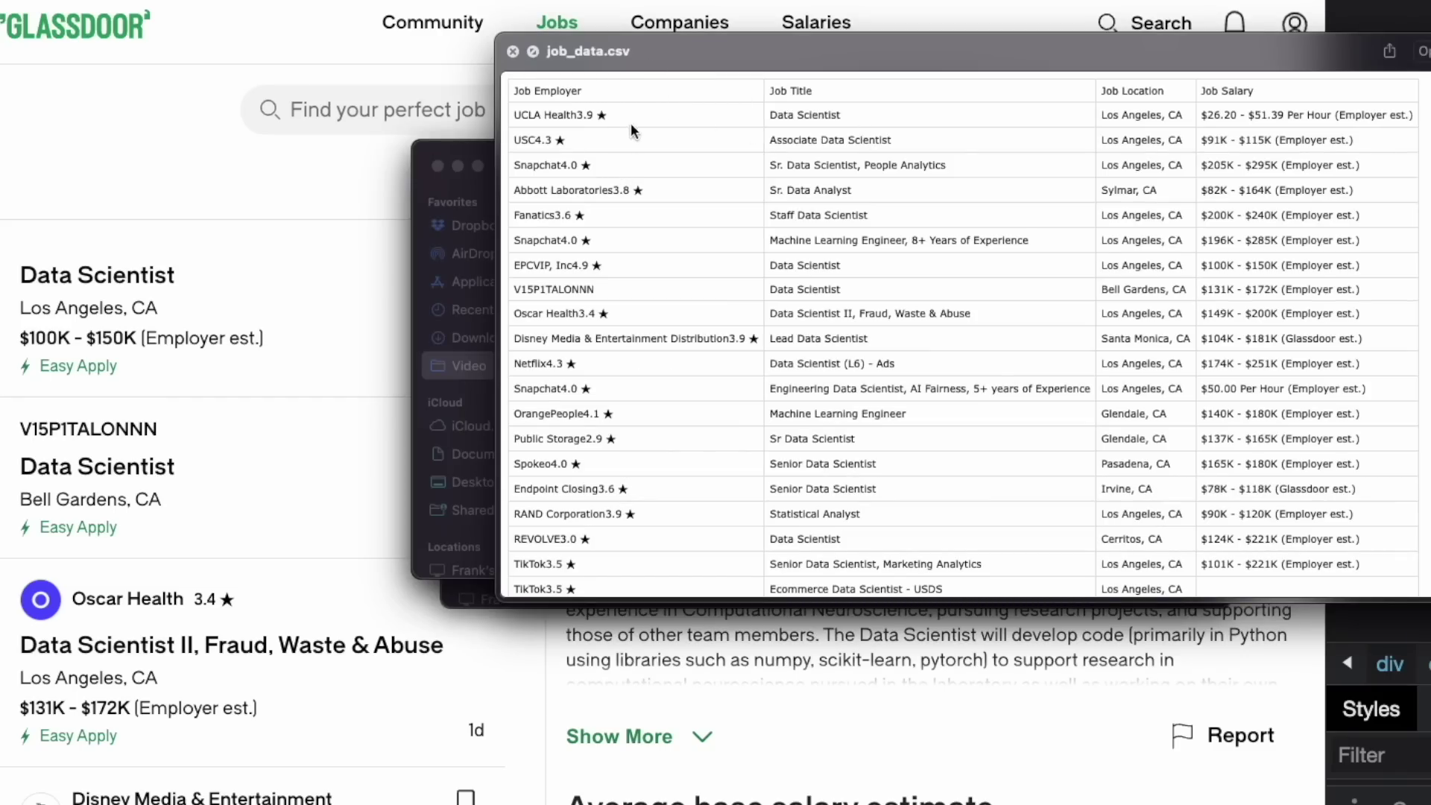
pyautogui.scroll(10, 201, 358)
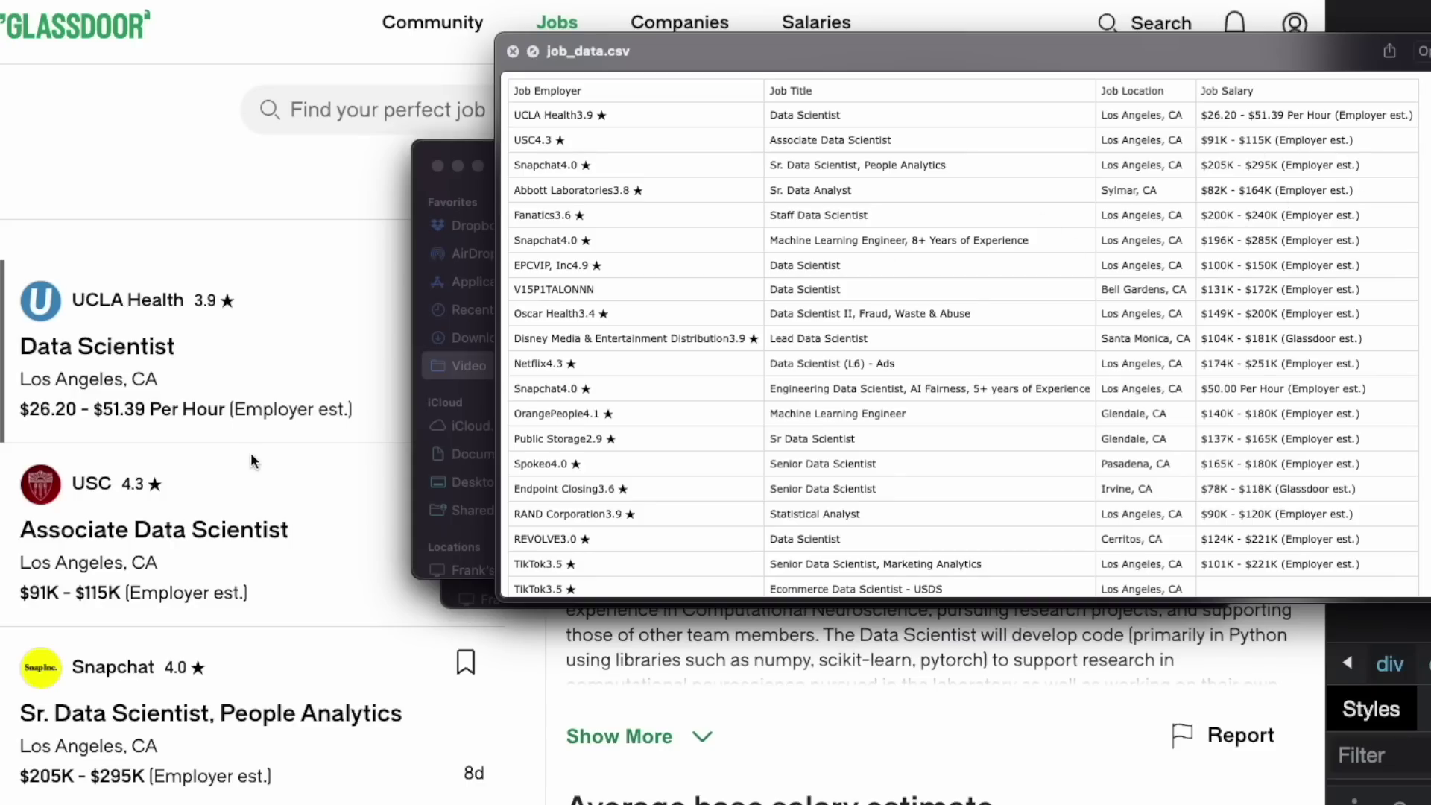
pyautogui.scroll(-5, 239, 462)
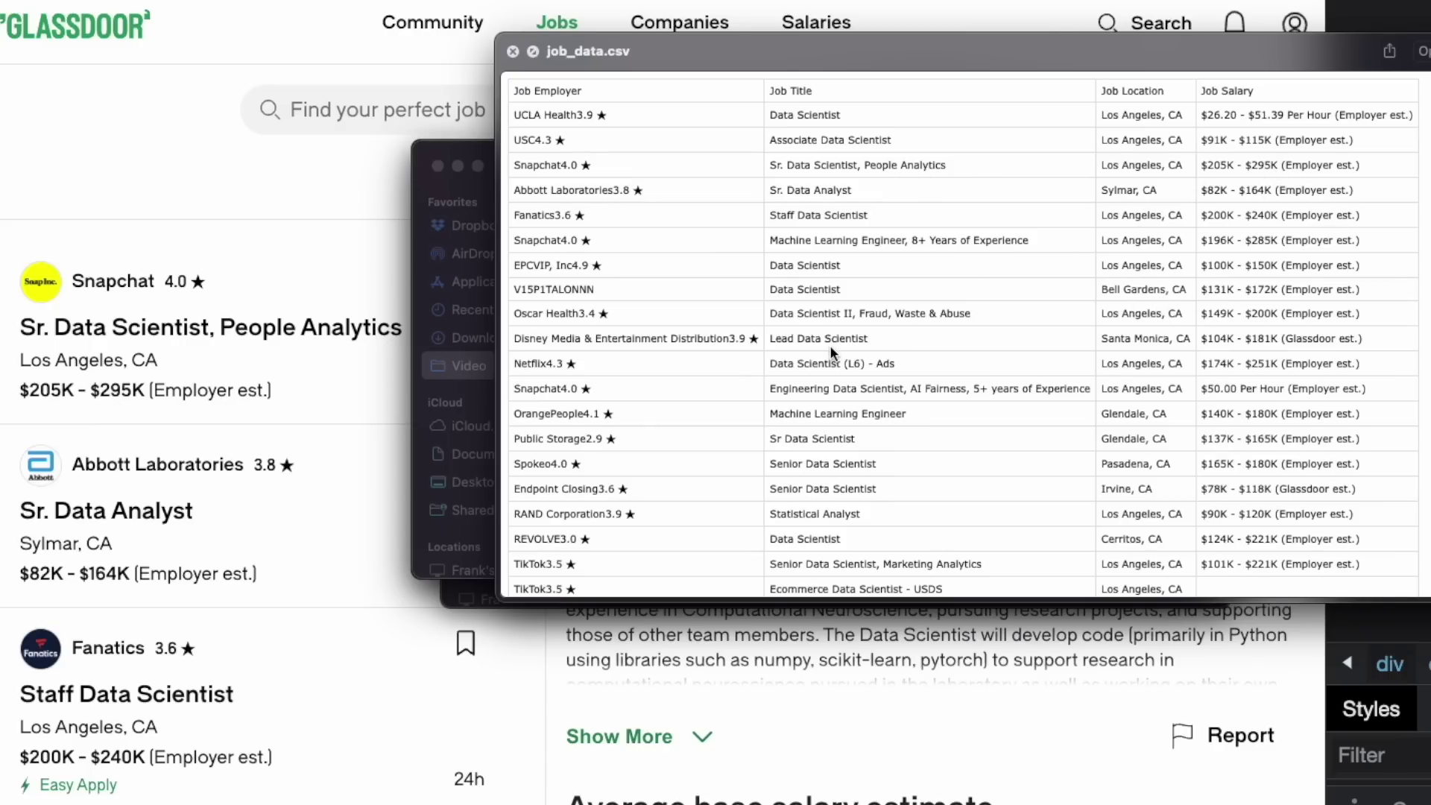
pyautogui.scroll(-1, 830, 345)
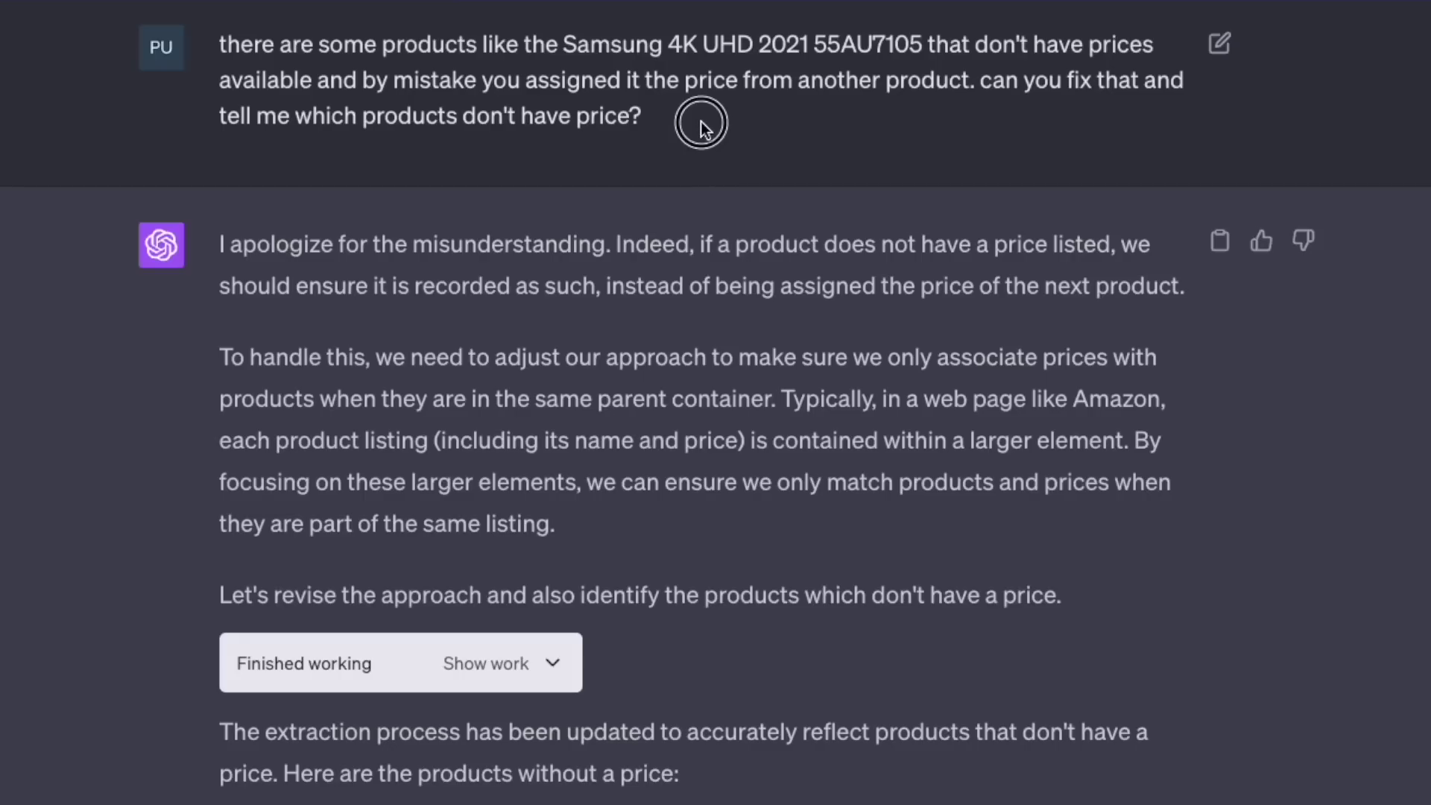
# Step: Highlight the earlier ChatGPT prompt about products like the Samsung 4K UHD 2021 55AU7105 that don't have prices
pyautogui.moveTo(699, 121); pyautogui.dragTo(222, 46)
pyautogui.click(505, 84)
pyautogui.moveTo(668, 114); pyautogui.dragTo(205, 46)
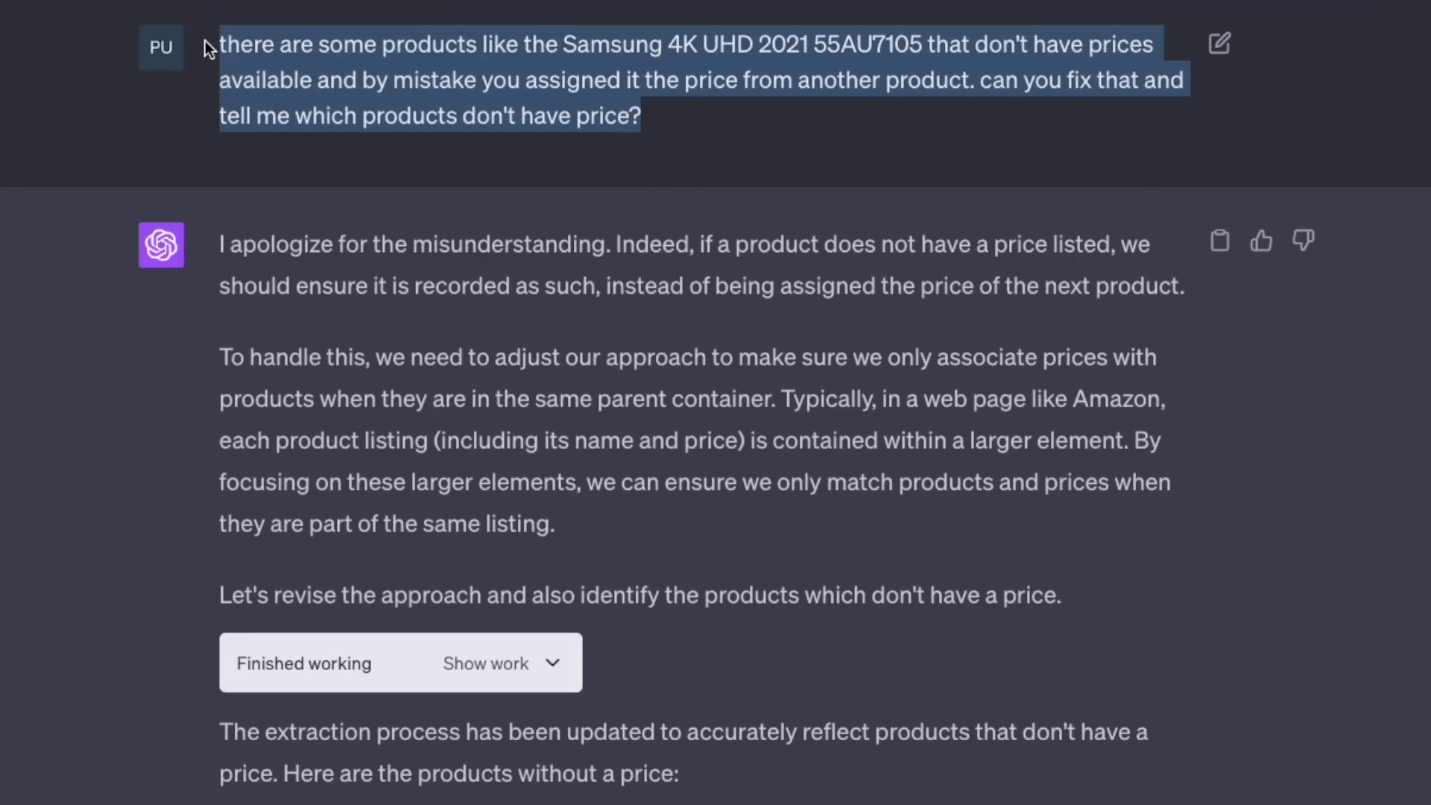